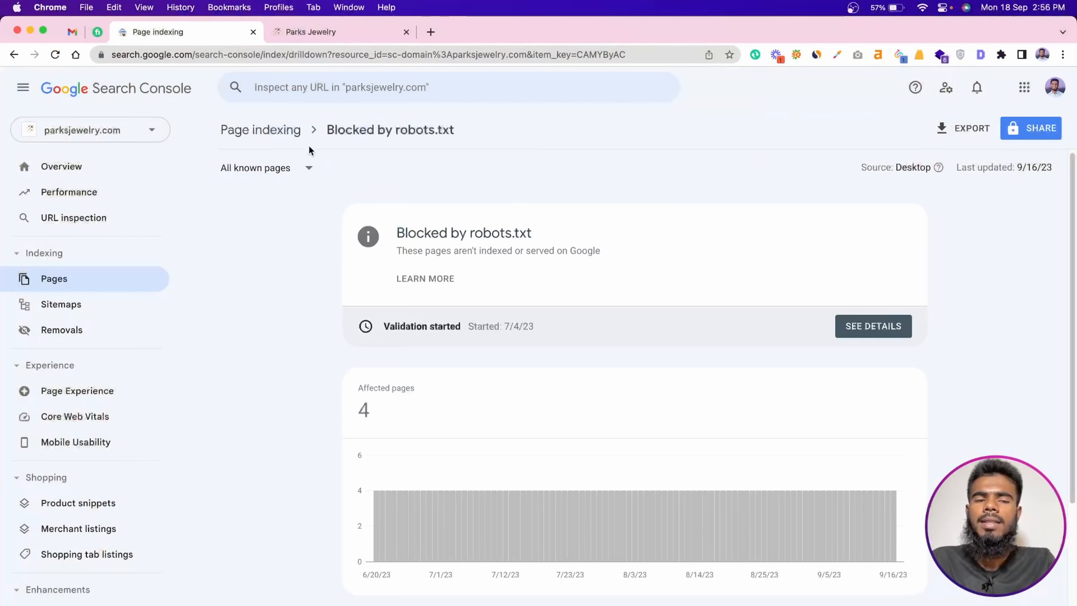
Return to the Page indexing report and reopen the Blocked by robots.txt issue from the list of reasons pages aren't indexed
left_click(284, 130)
scroll(451, 329, "down", 6)
scroll(451, 330, "down", 2)
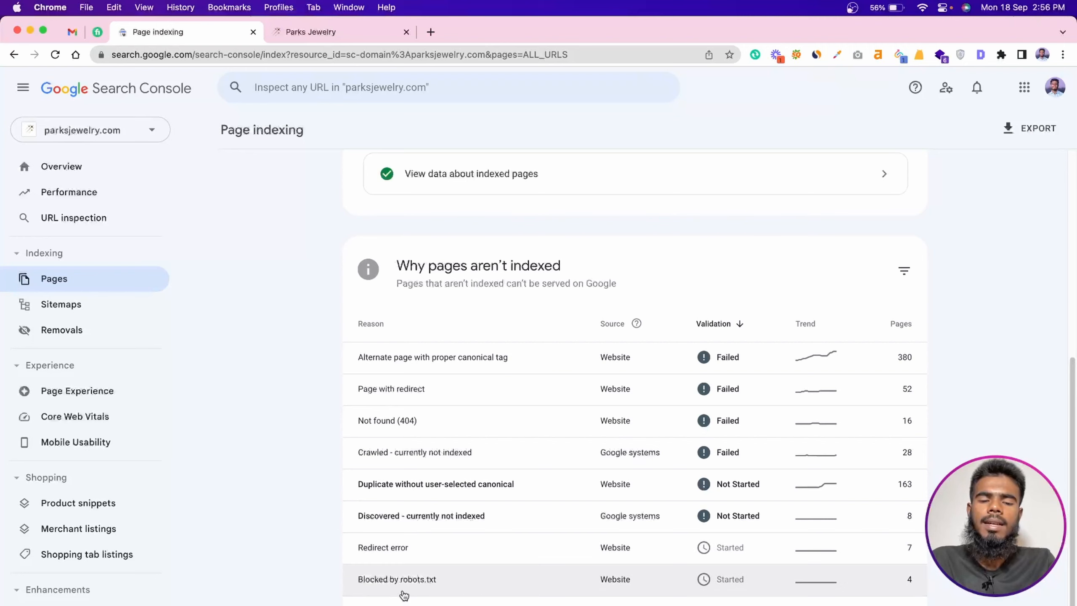
left_click(387, 587)
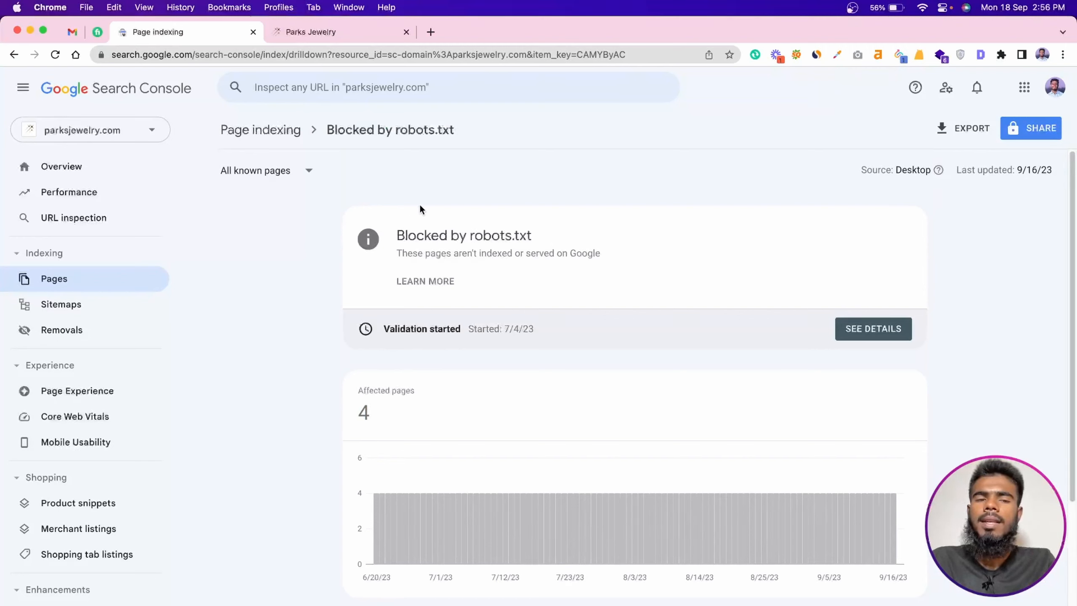
Look over the Parks Jewelry home page, and return to the Blocked by robots.txt report in Search Console
left_click(307, 37)
scroll(439, 241, "down", 10)
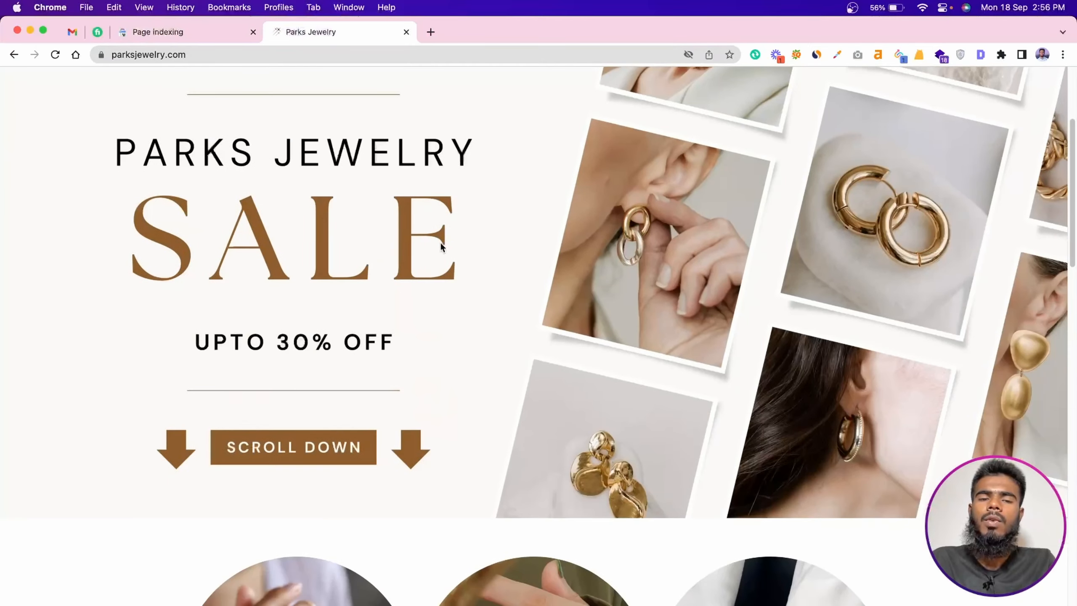
scroll(579, 289, "up", 10)
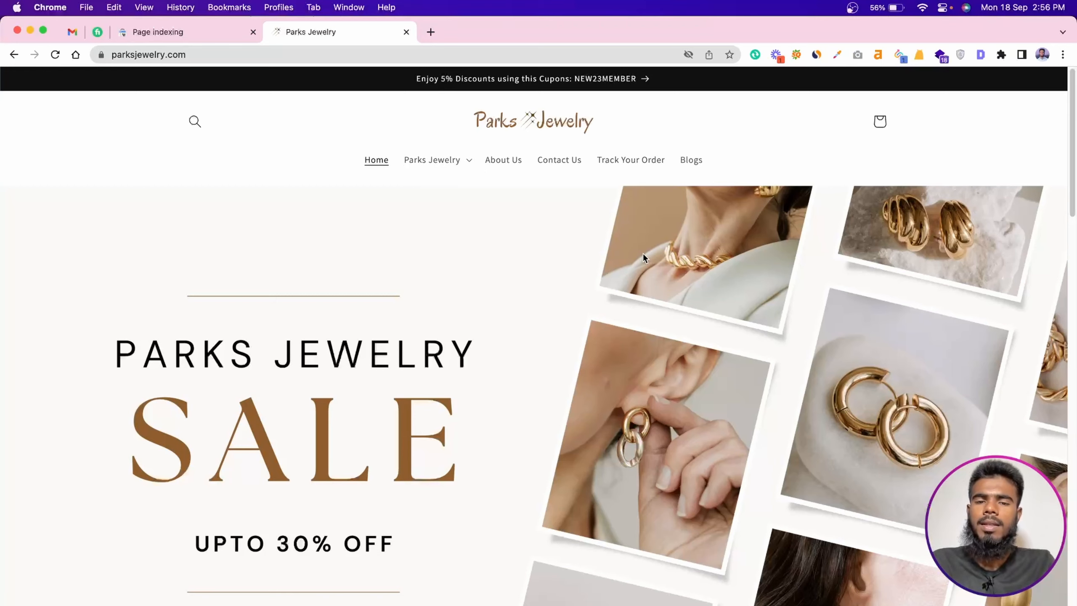
left_click(179, 34)
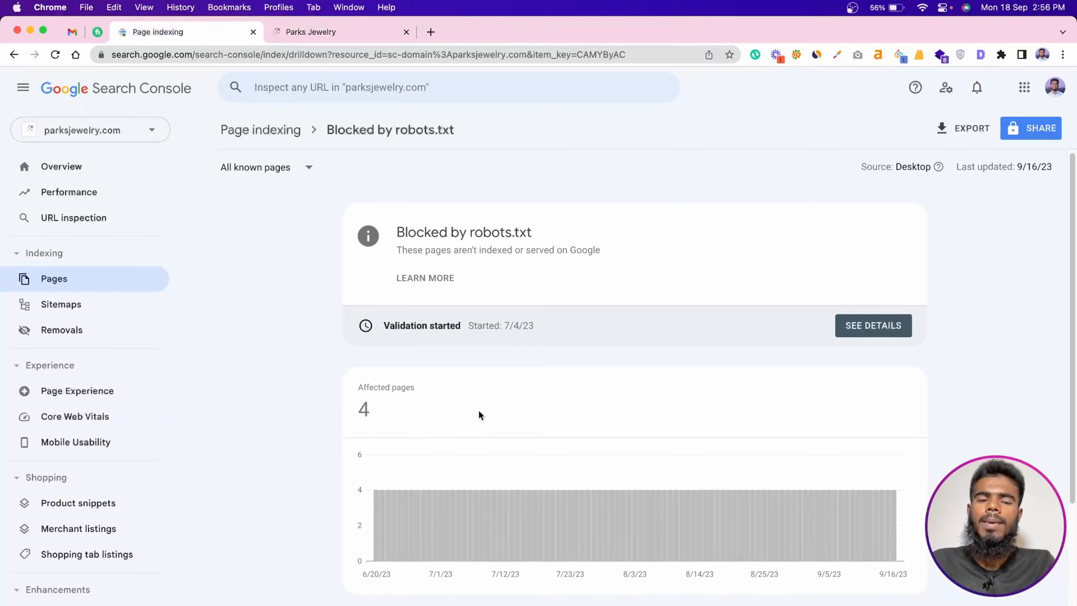
scroll(479, 409, "down", 6)
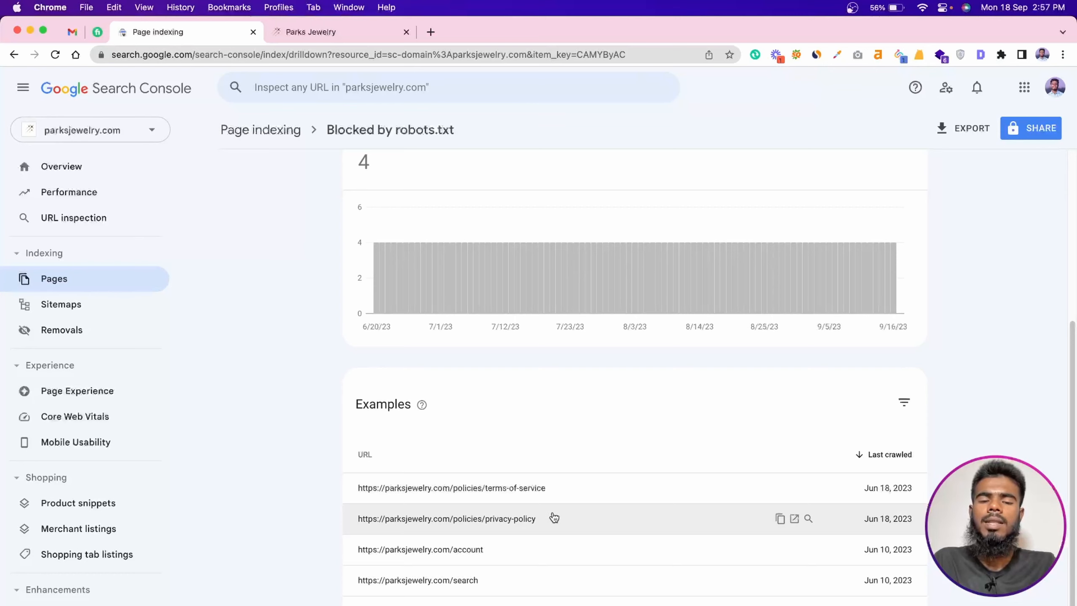
scroll(563, 542, "up", 1)
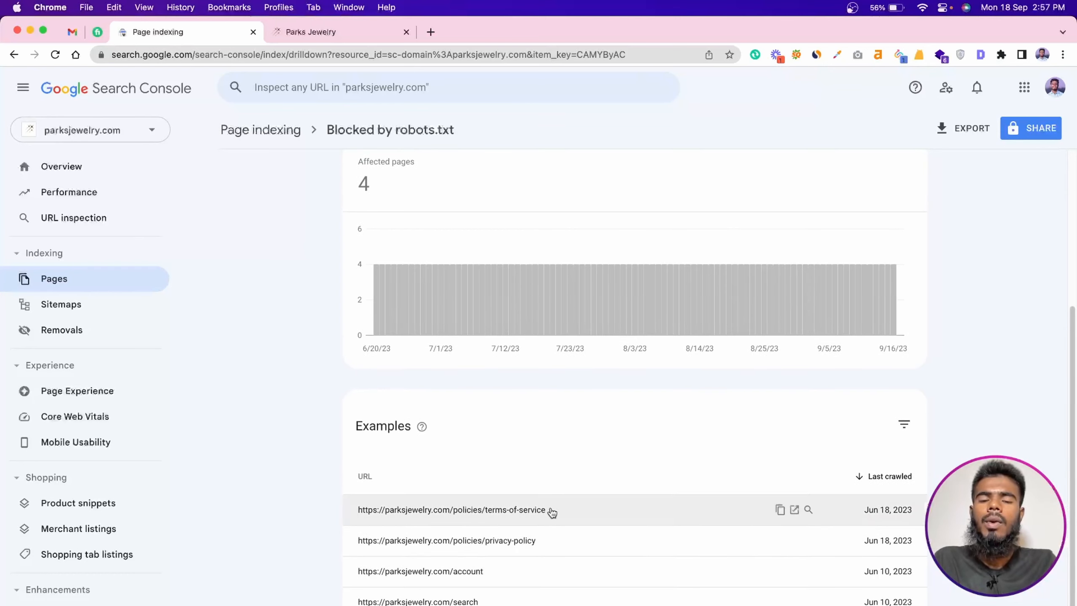
scroll(549, 510, "up", 3)
scroll(550, 507, "down", 4)
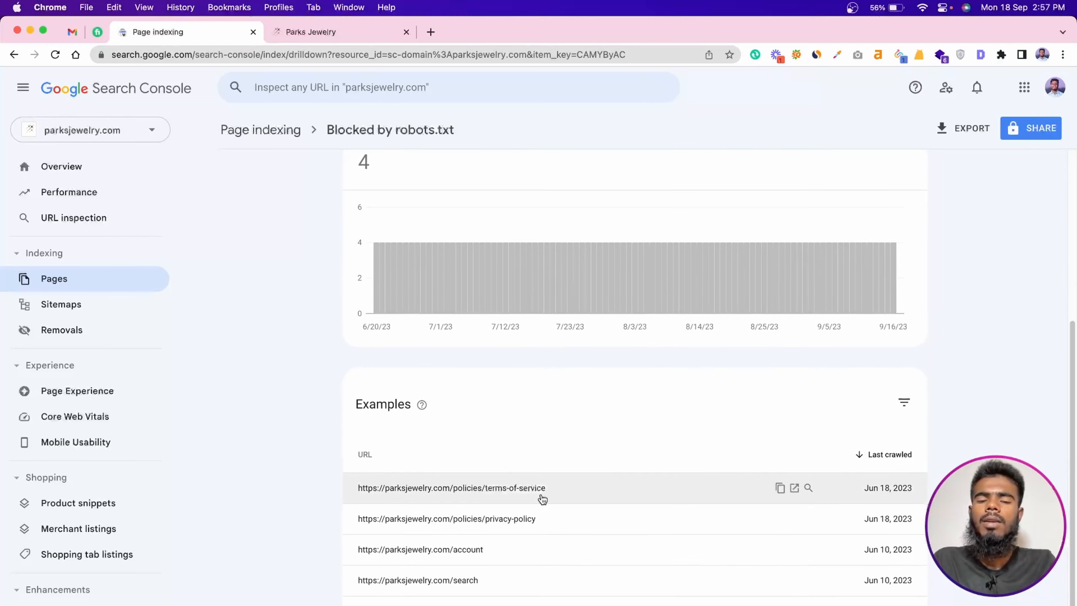
left_click(595, 495)
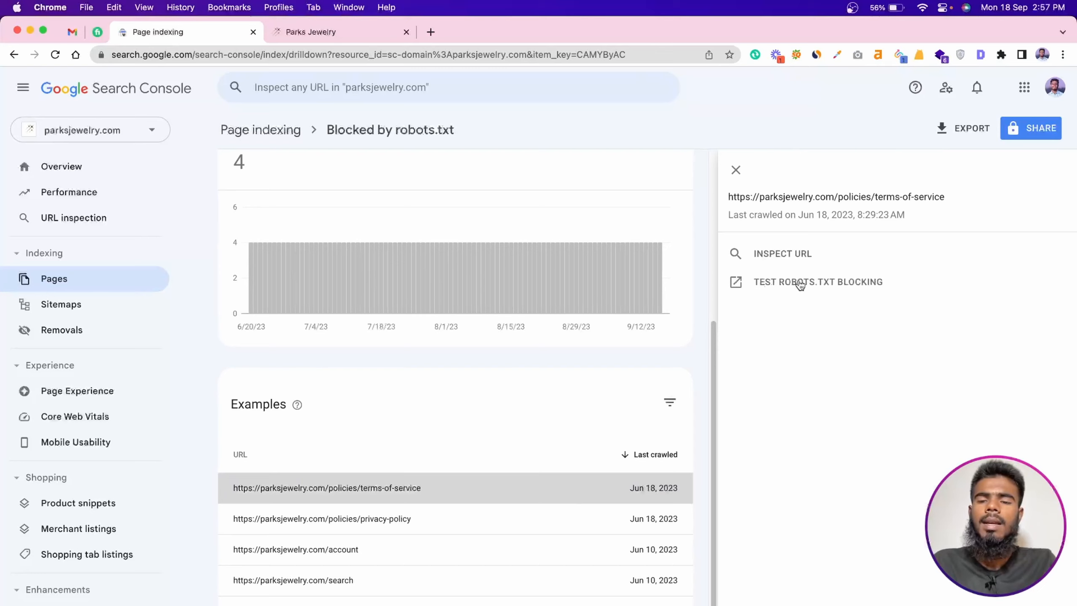
left_click(816, 284)
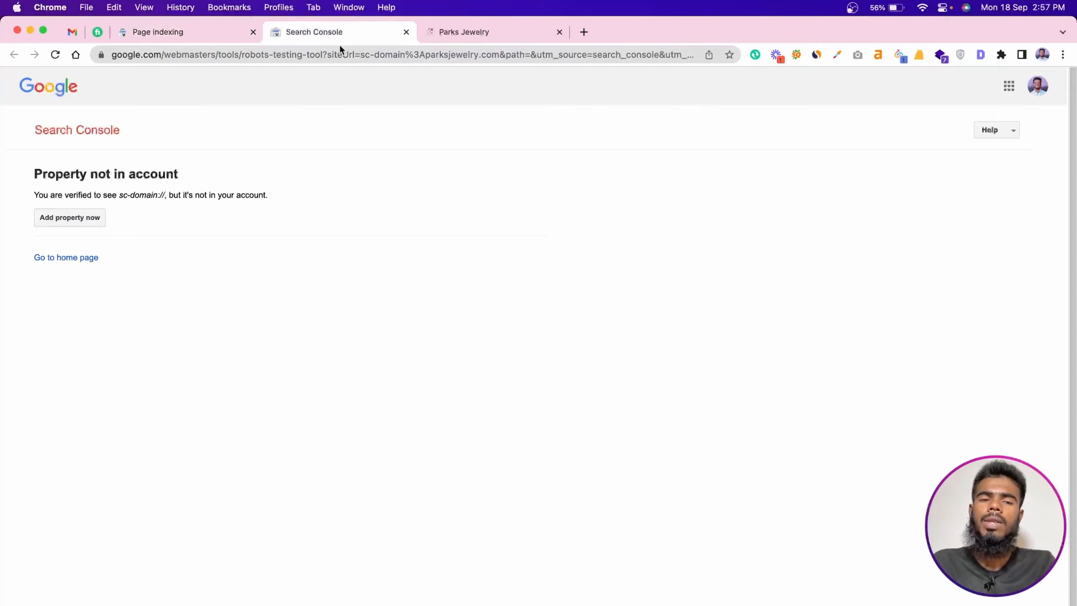
left_click(406, 32)
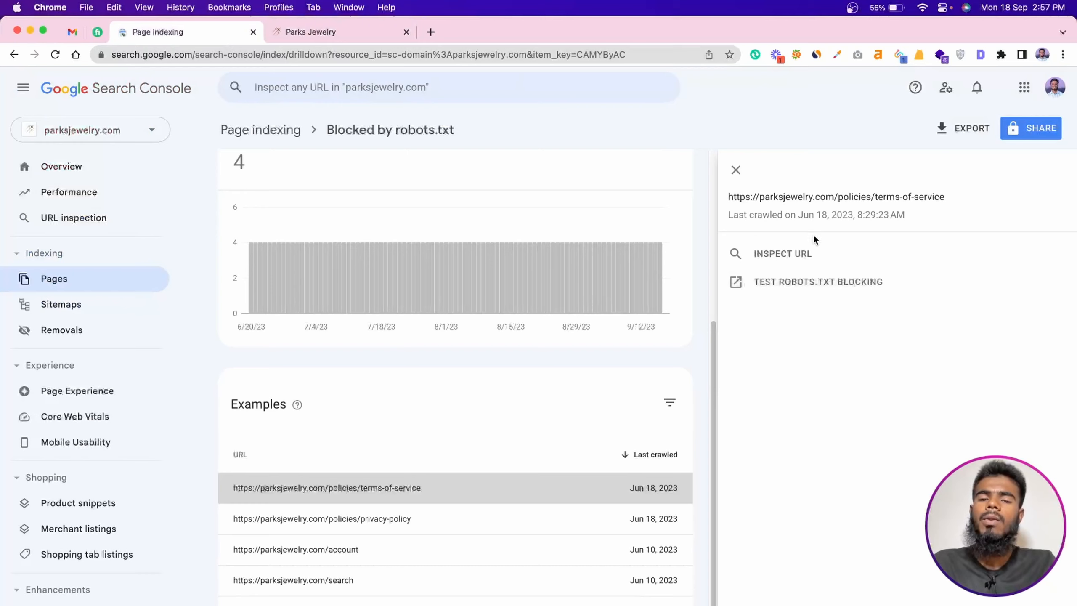
left_click(735, 170)
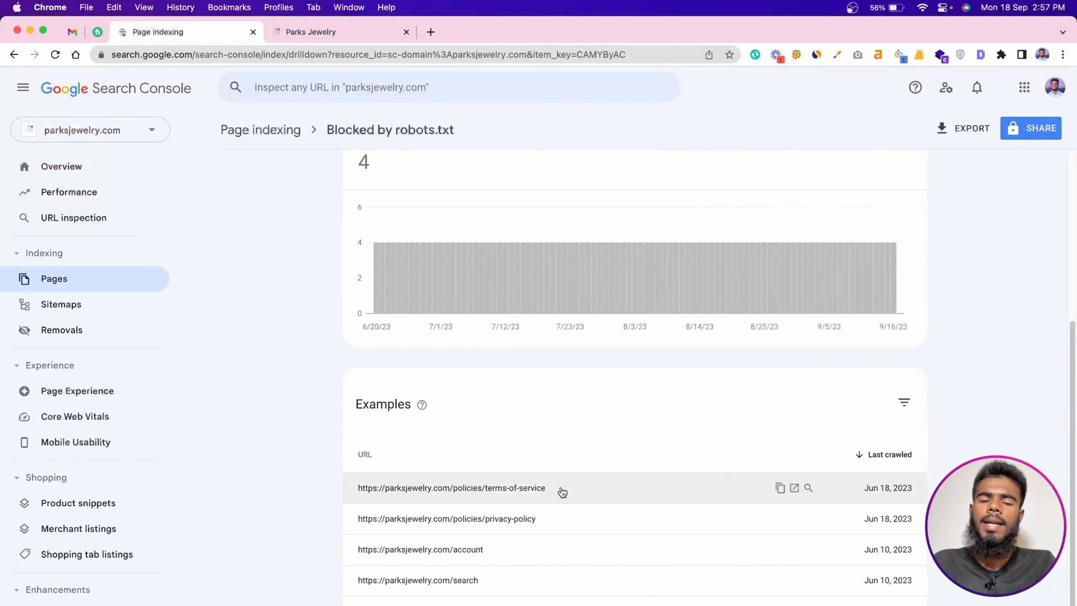
Search Google for "robots.txt generator" in a new tab and open SEOptimer's Free Robots.txt Generator
left_click(430, 31)
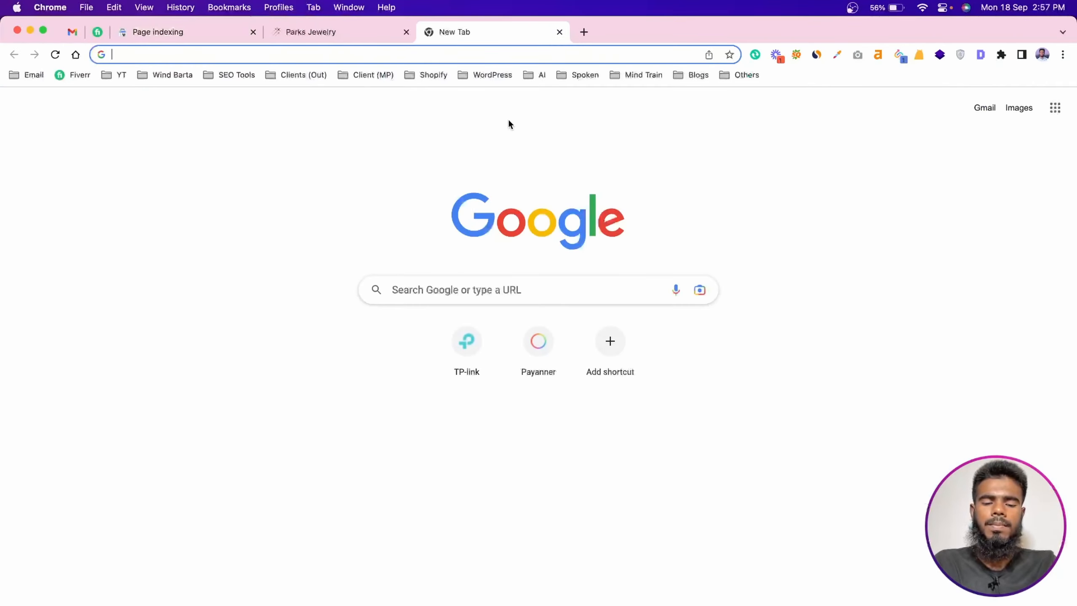
type("r")
key("BackSpace")
type("robot")
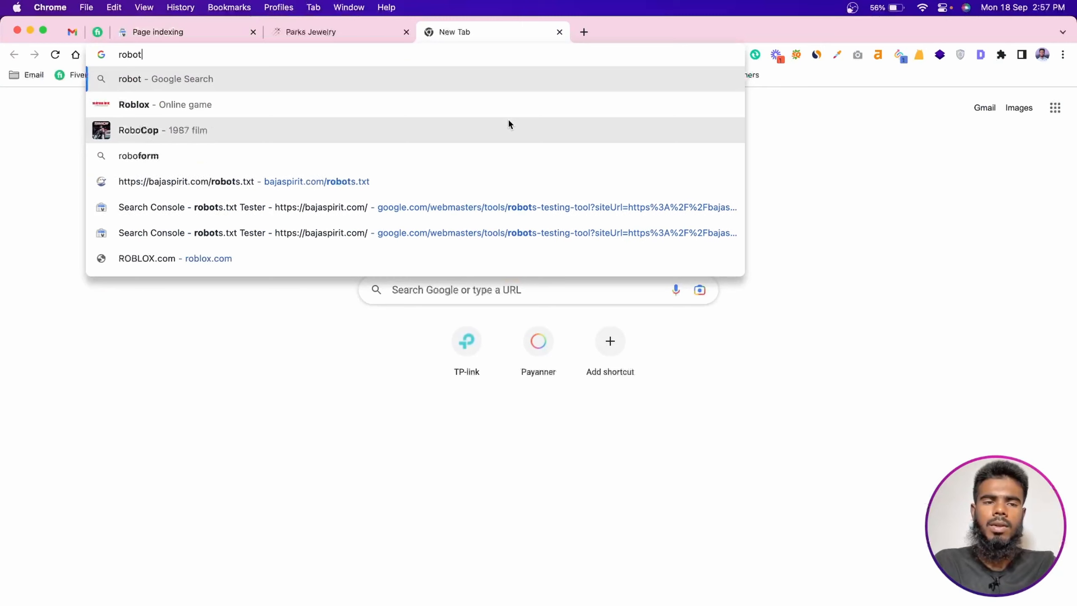
type("s.")
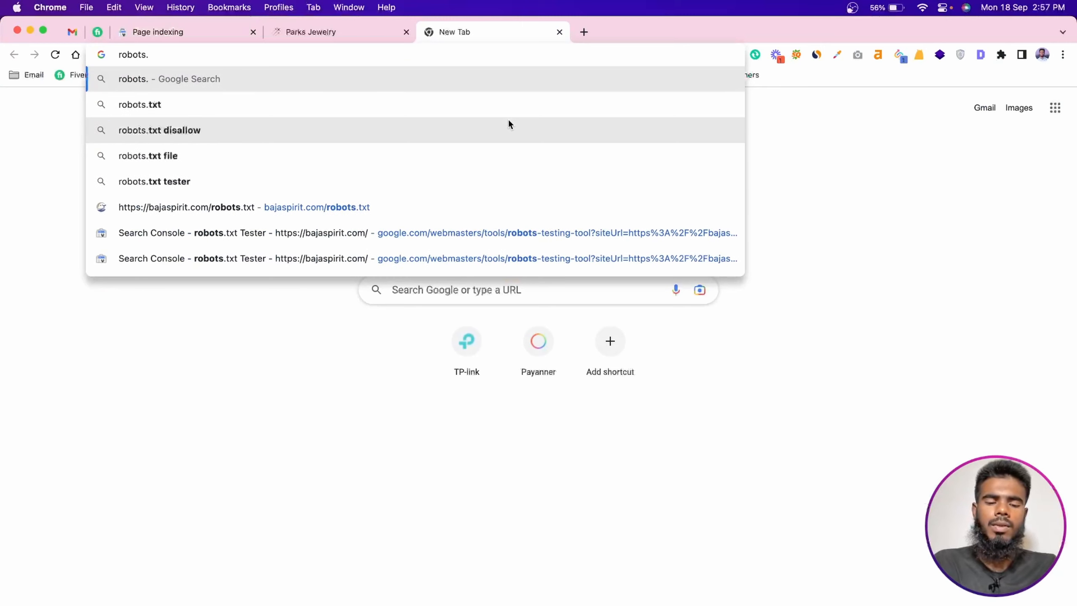
type("txt ge")
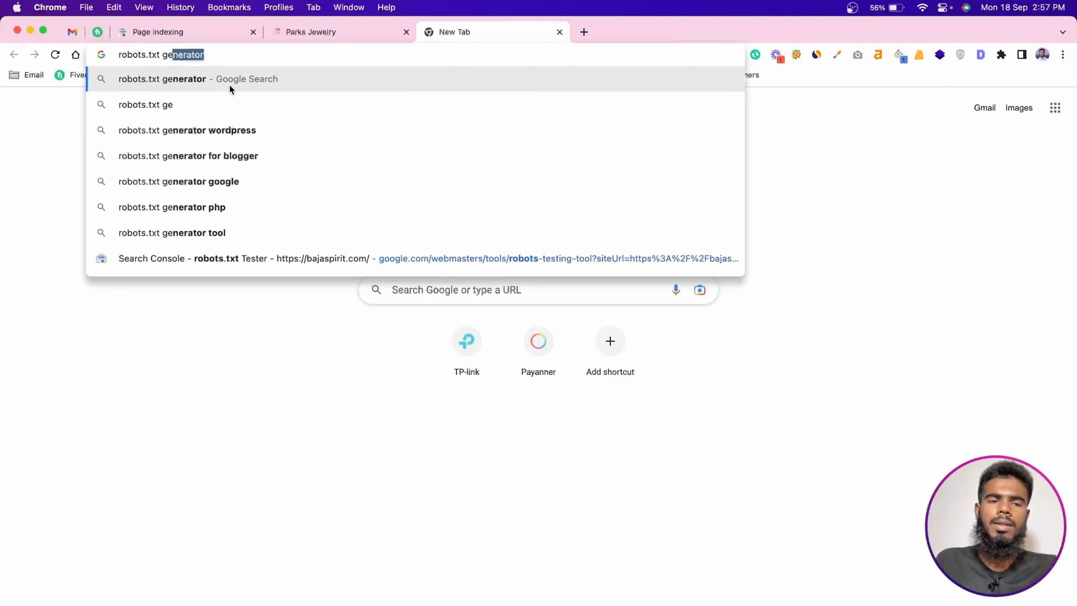
left_click(229, 83)
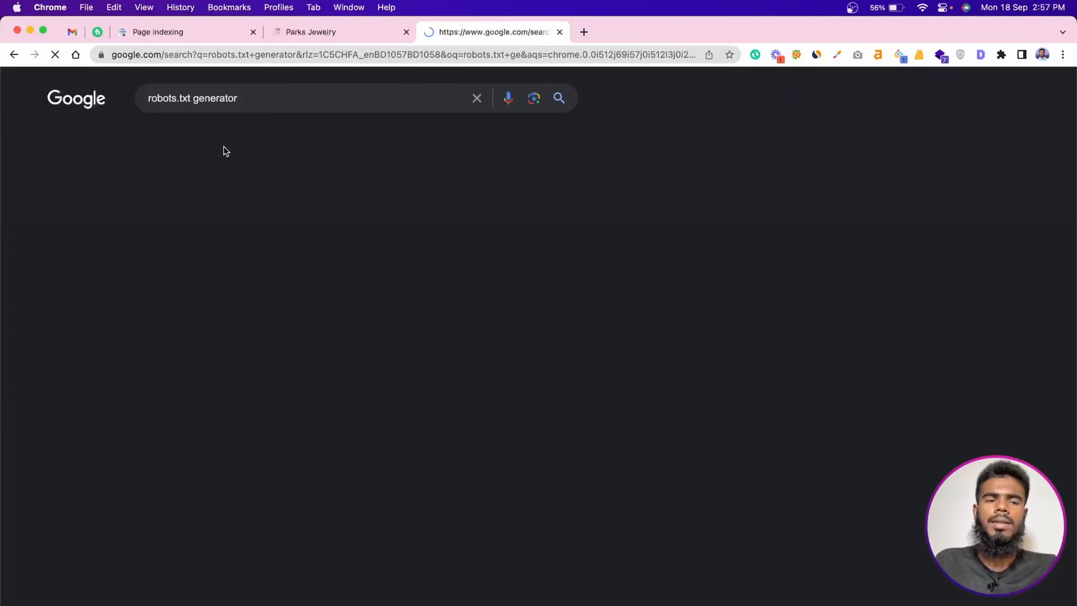
scroll(244, 241, "down", 5)
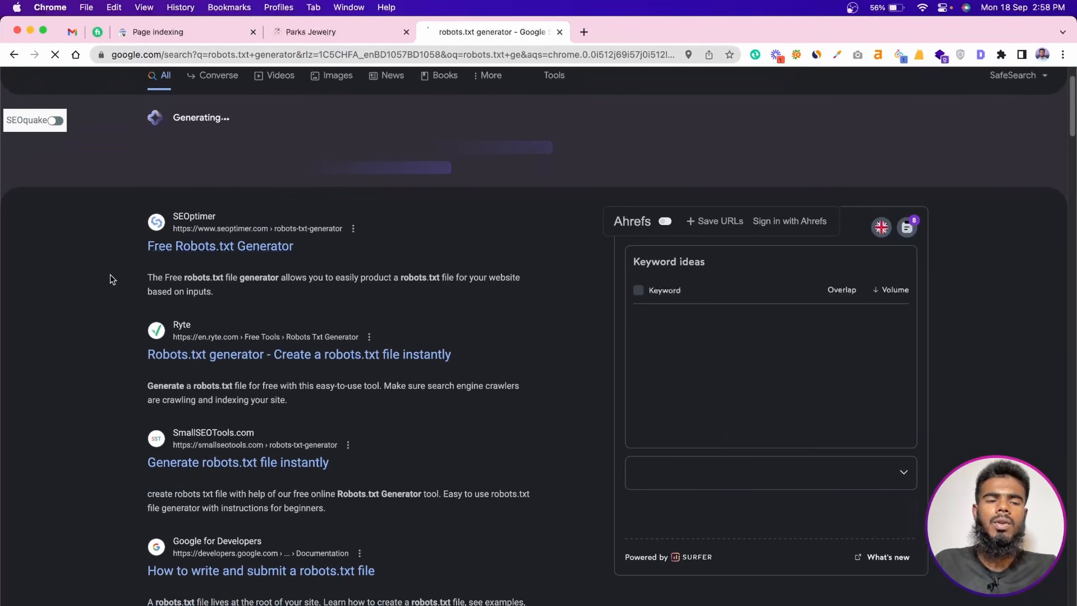
scroll(170, 262, "down", 1)
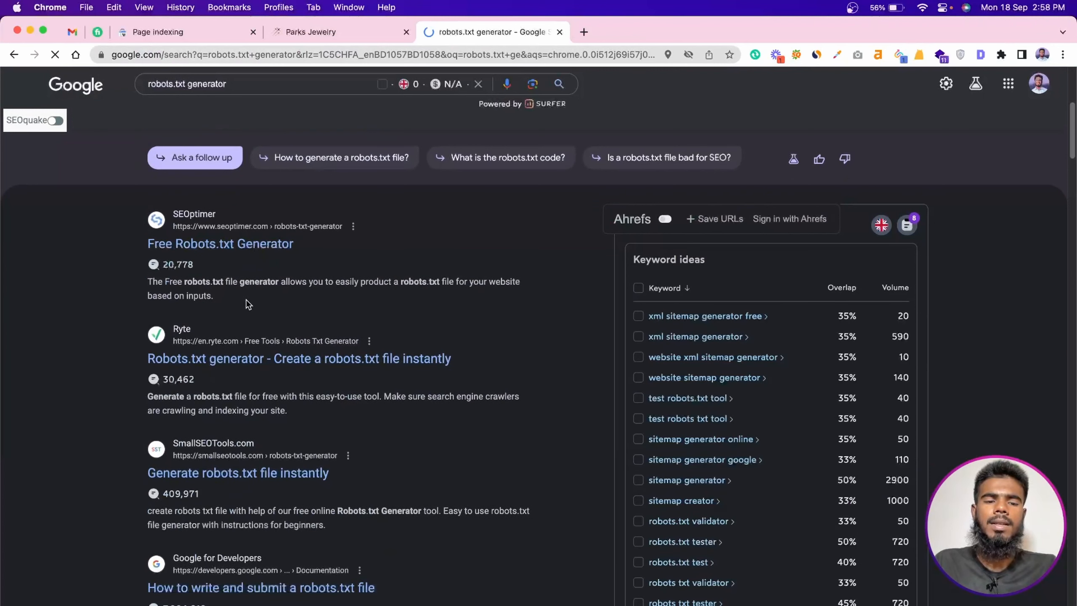
left_click(201, 245)
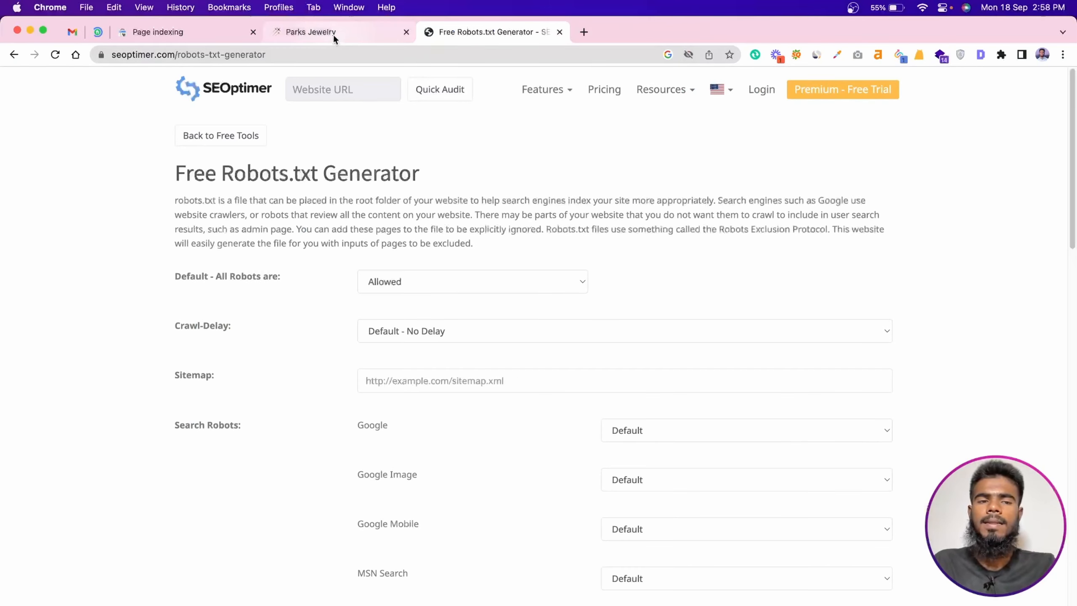
Copy the terms-of-service URL from the blocked page examples into the generator's Sitemap field
left_click(209, 35)
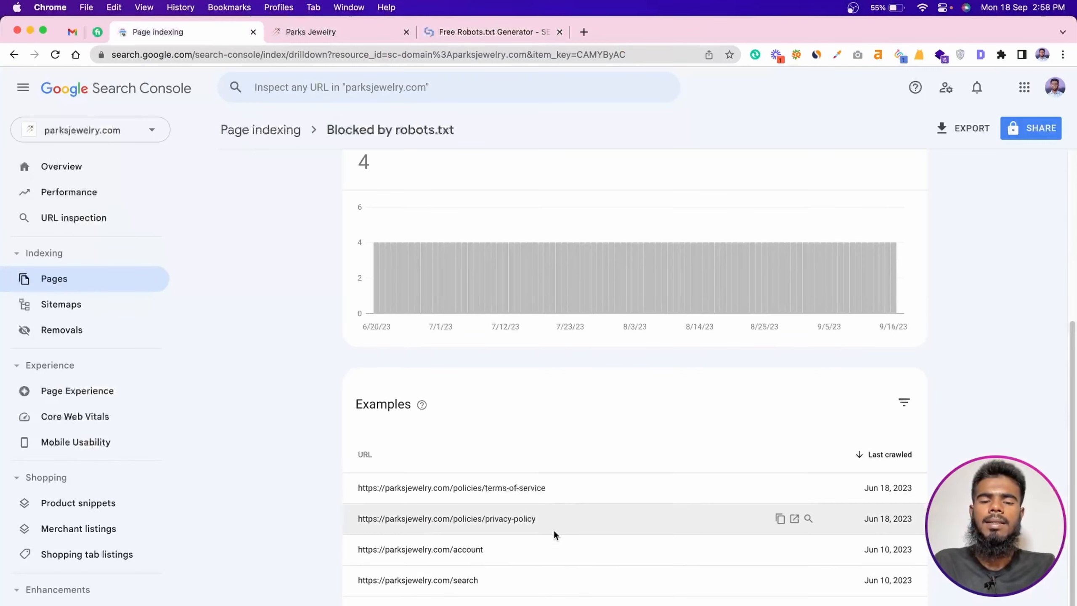
mouse_move(696, 491)
left_click(450, 29)
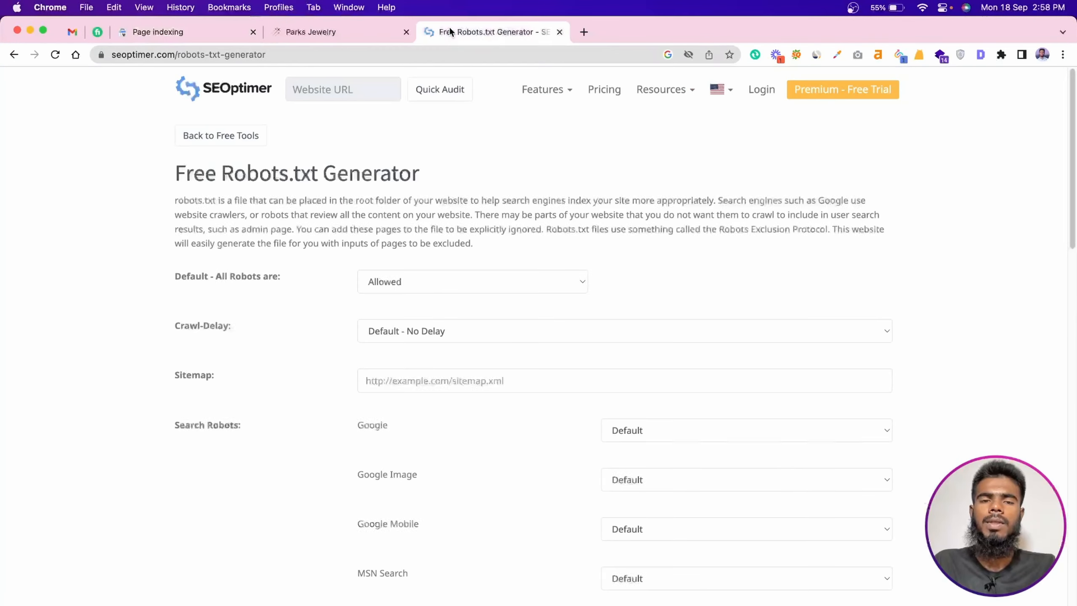
scroll(349, 333, "down", 3)
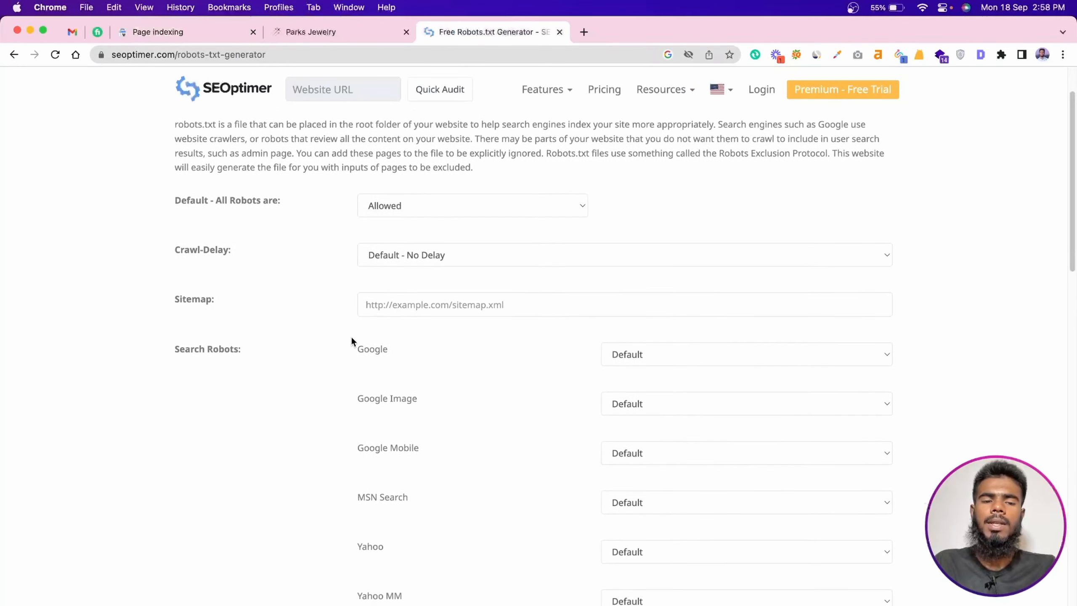
left_click(427, 304)
type("https://parksjewelry.com/policies/terms-of-service")
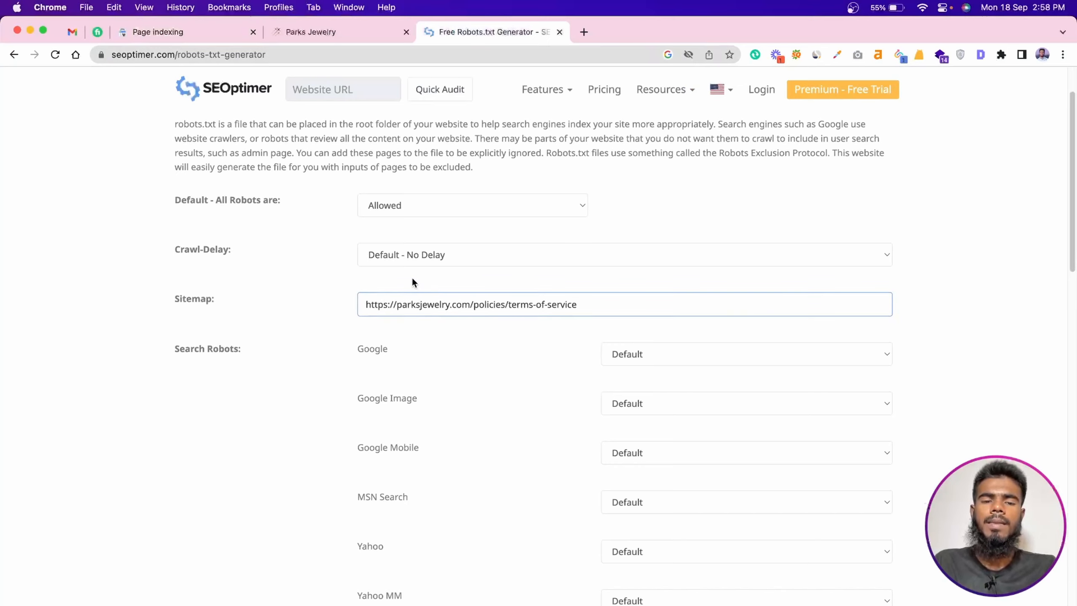
Recheck the blocked page examples in Search Console and clear the generator's Sitemap field
left_click(314, 31)
left_click(169, 32)
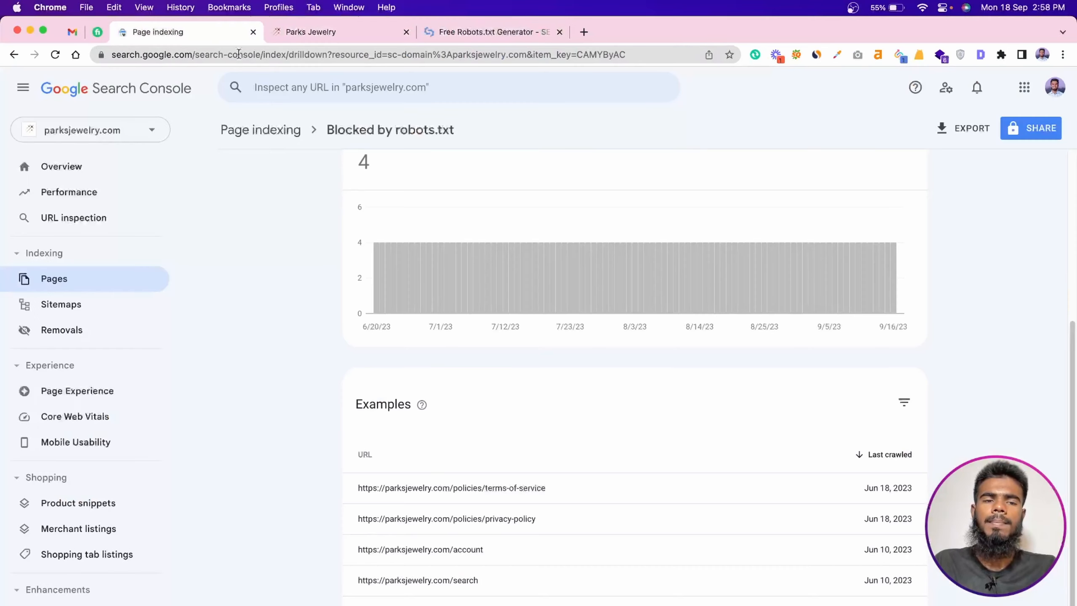
left_click(449, 31)
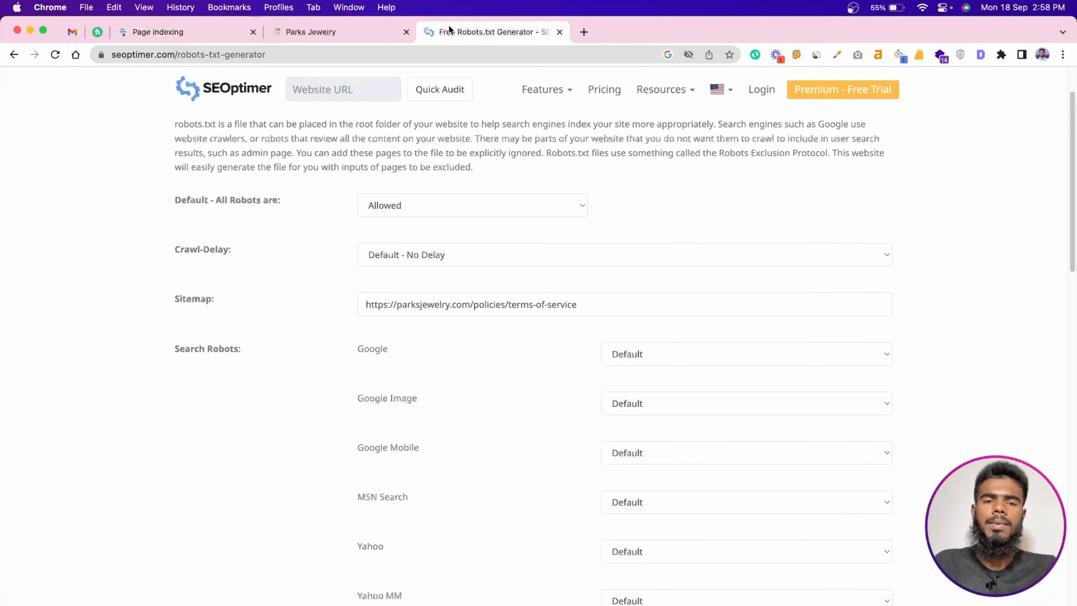
scroll(453, 332, "down", 3)
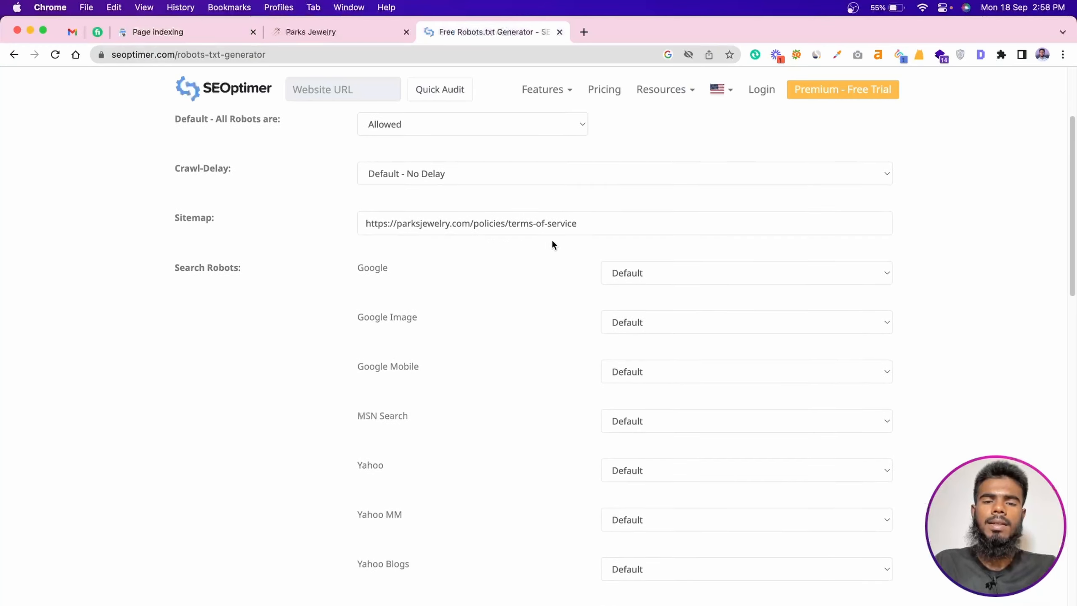
left_click_drag(598, 226, 354, 230)
key("BackSpace")
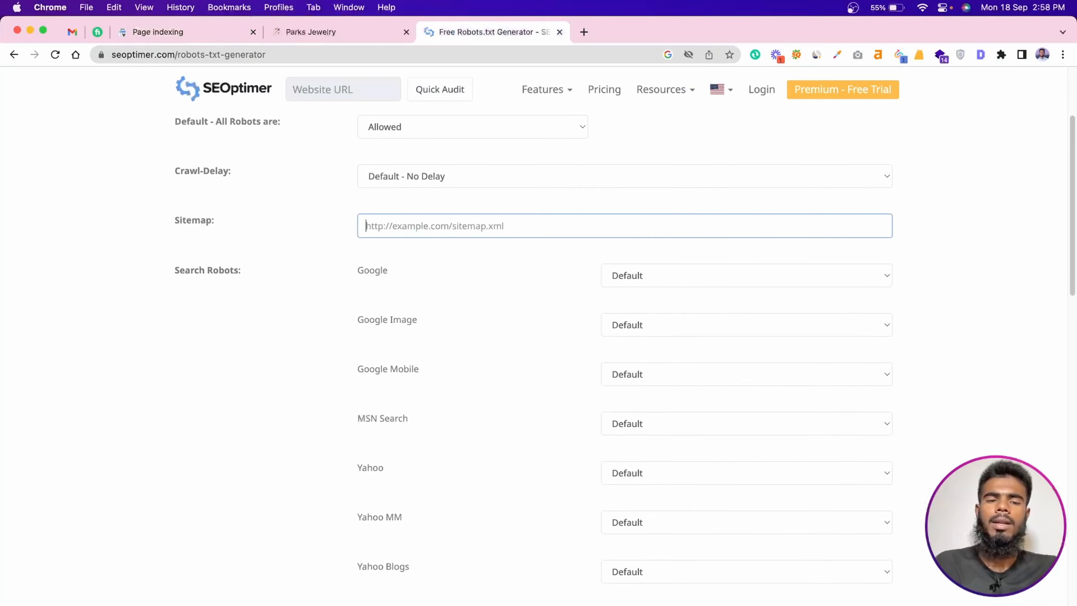
left_click(178, 32)
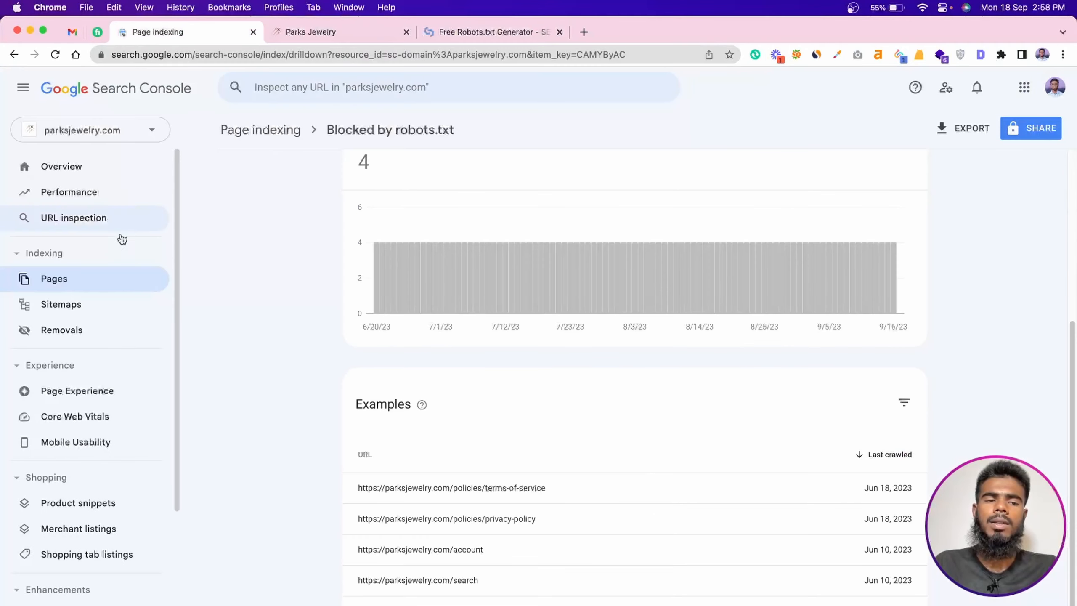
left_click(60, 313)
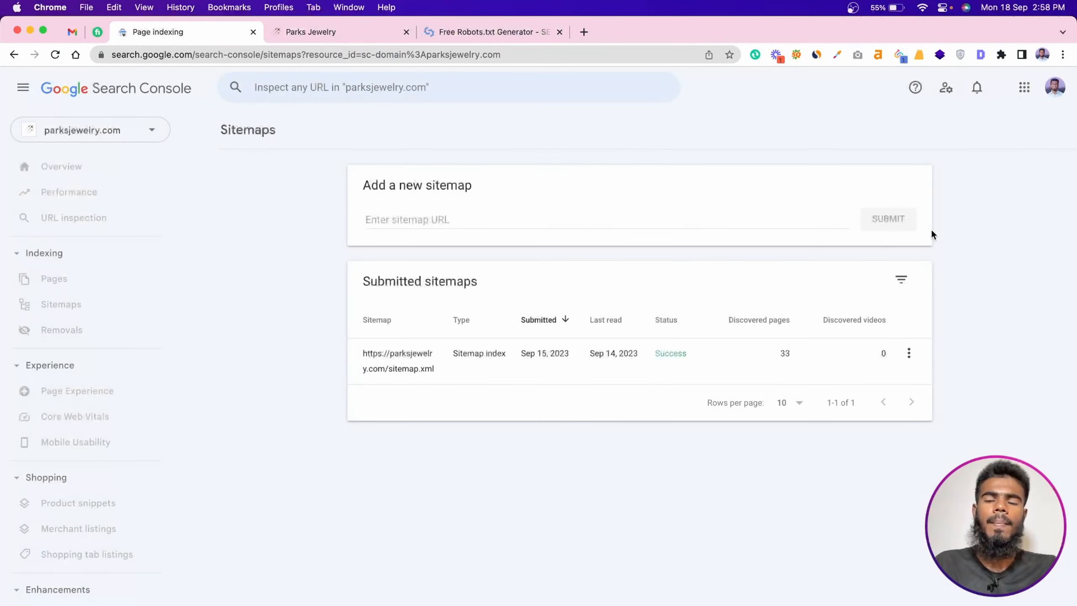
left_click(748, 356)
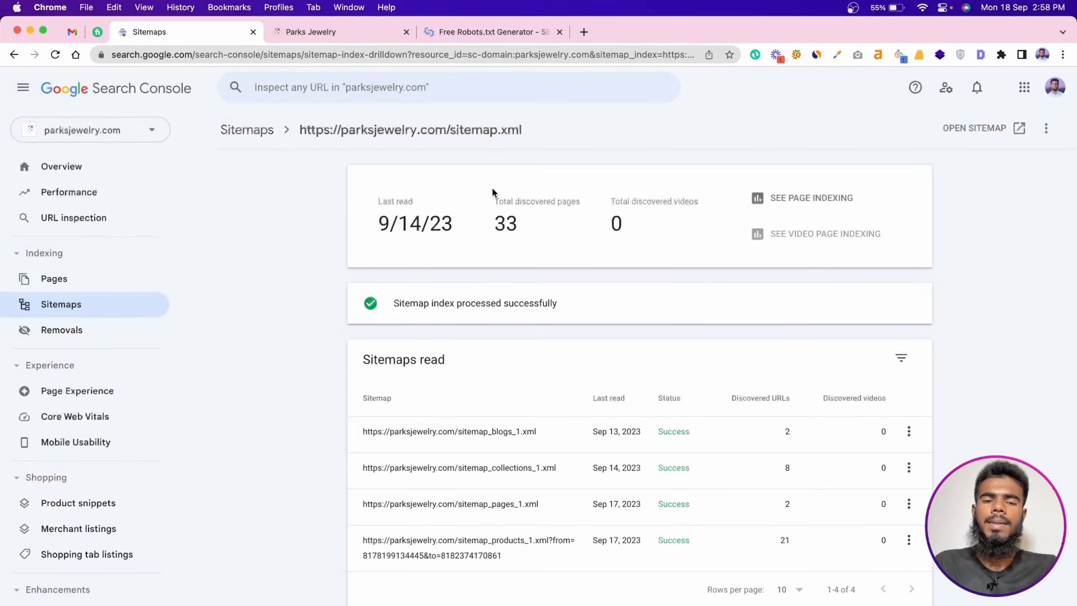
triple_click(531, 125)
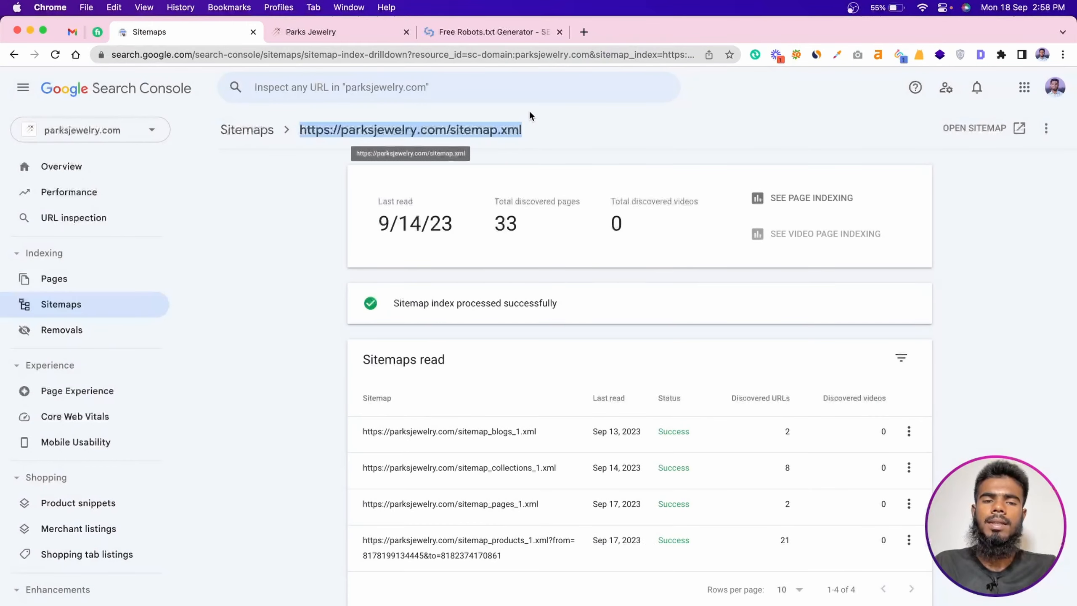
key("super+c")
left_click(528, 34)
key("super+v")
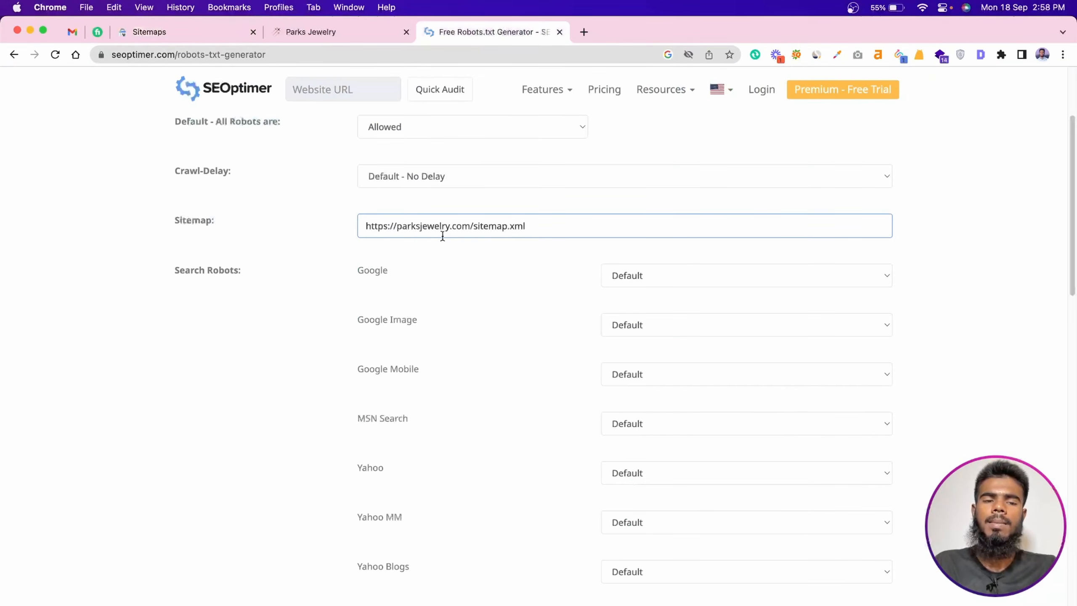
scroll(255, 214, "up", 1)
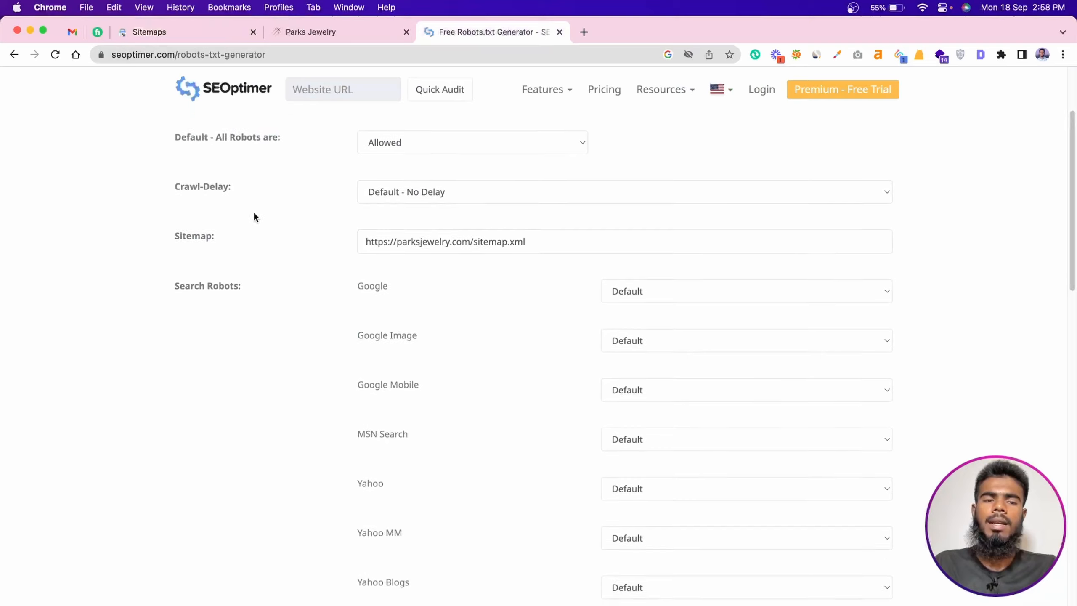
left_click_drag(296, 145, 164, 146)
left_click(297, 141)
scroll(503, 223, "down", 1)
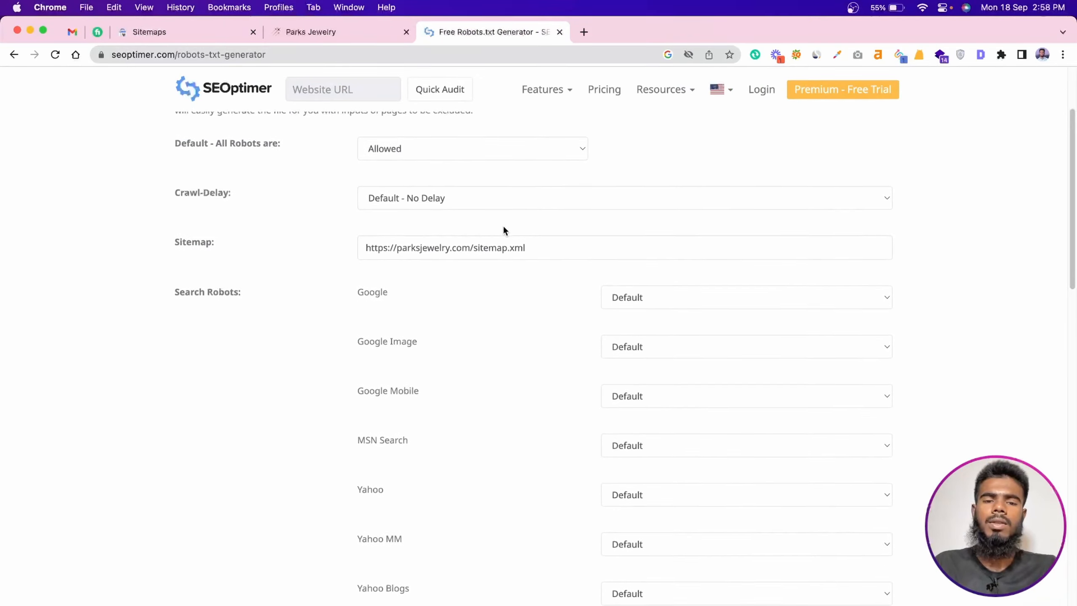
Copy the terms-of-service URL from Search Console's blocked page examples over /cgi-bin/ in the generator's first Restricted Directories field
scroll(533, 318, "down", 15)
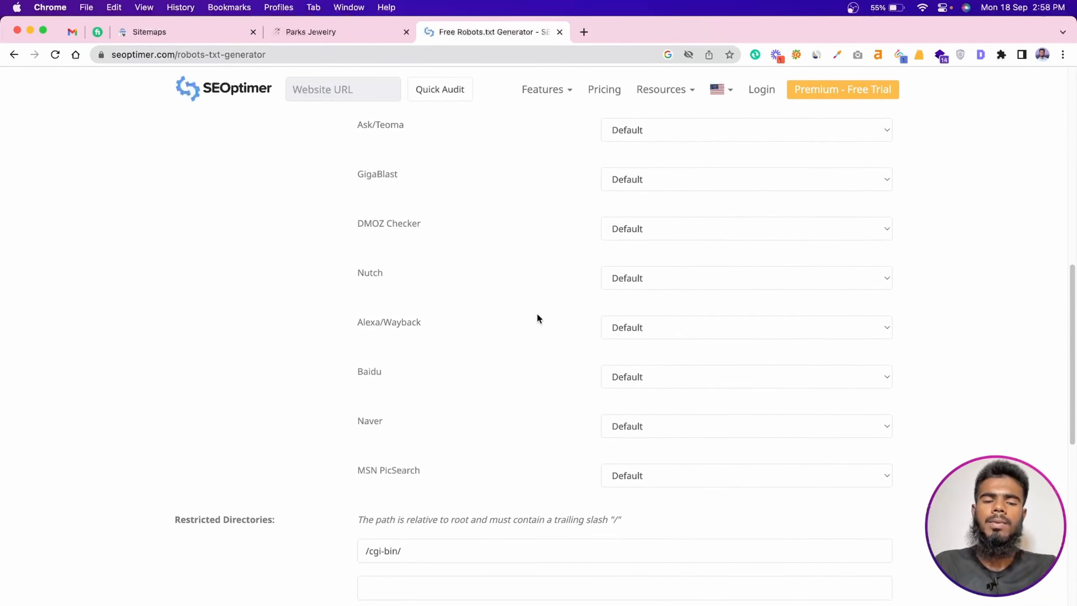
left_click_drag(444, 354, 333, 359)
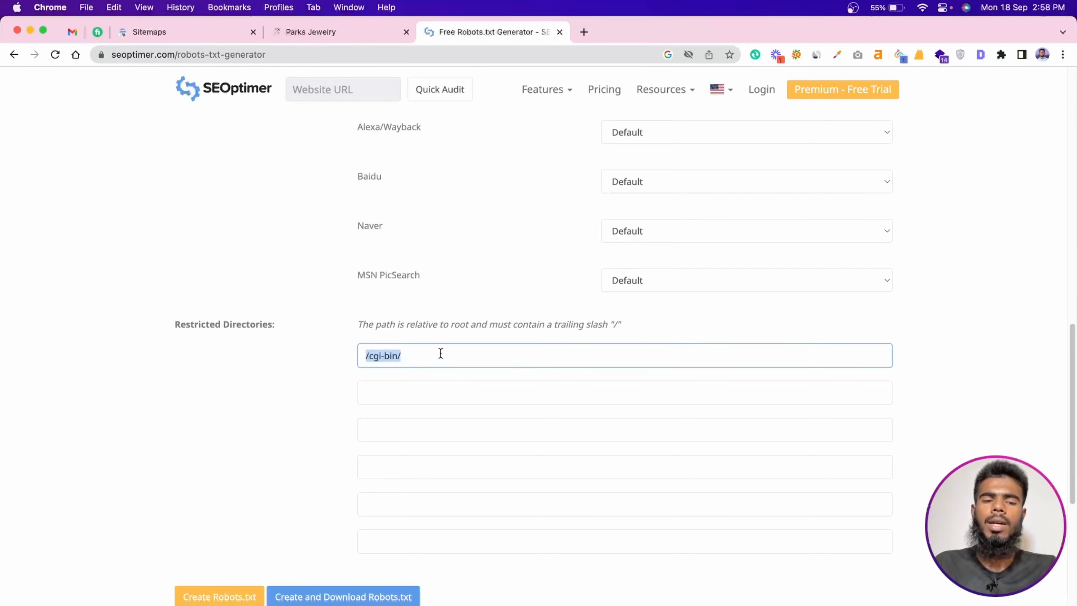
left_click(213, 30)
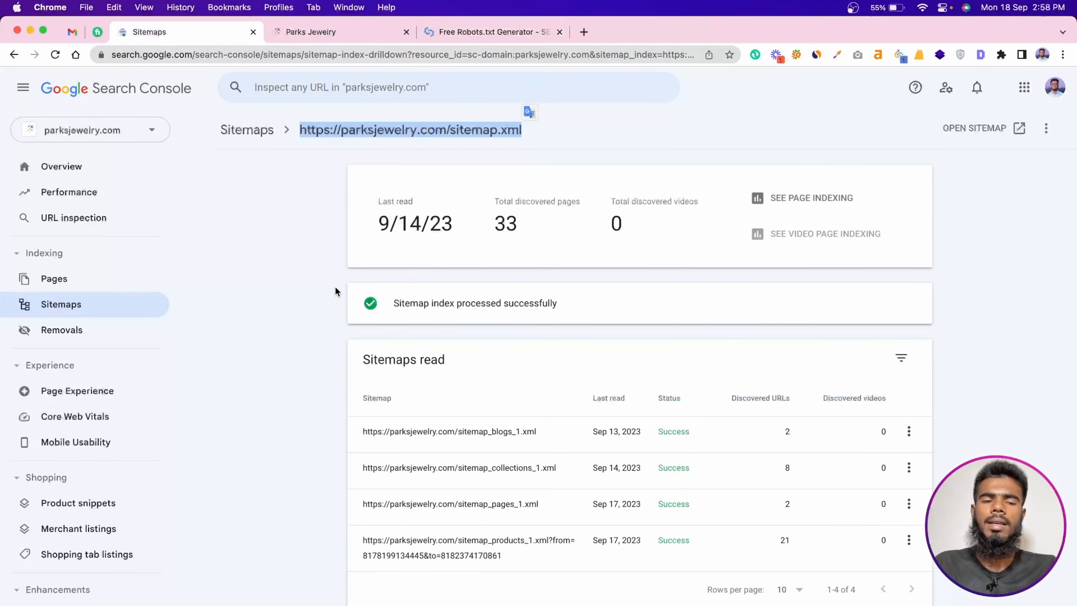
left_click(14, 55)
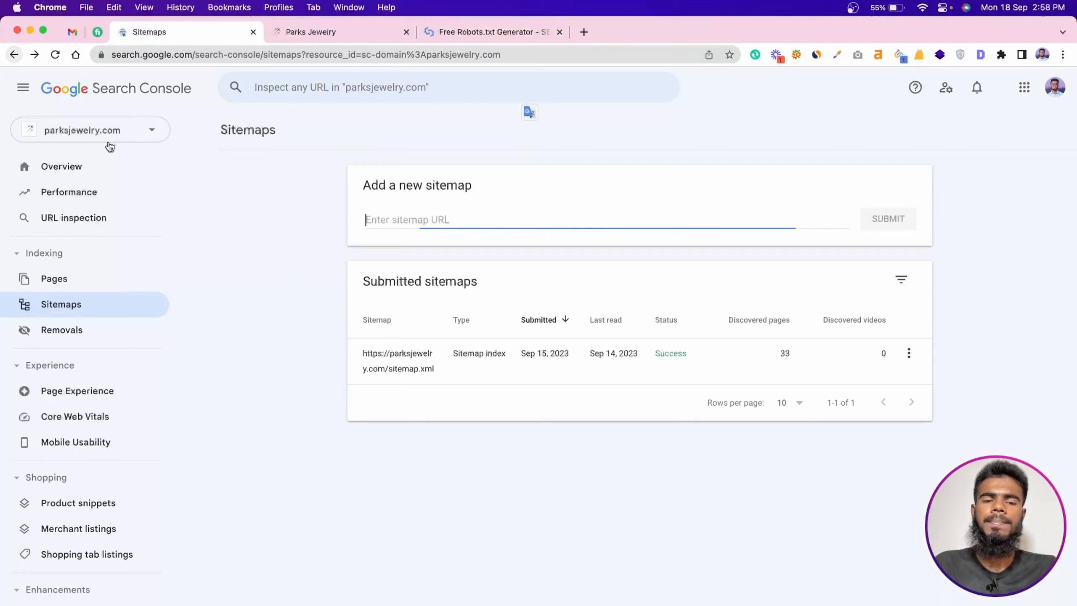
left_click(14, 54)
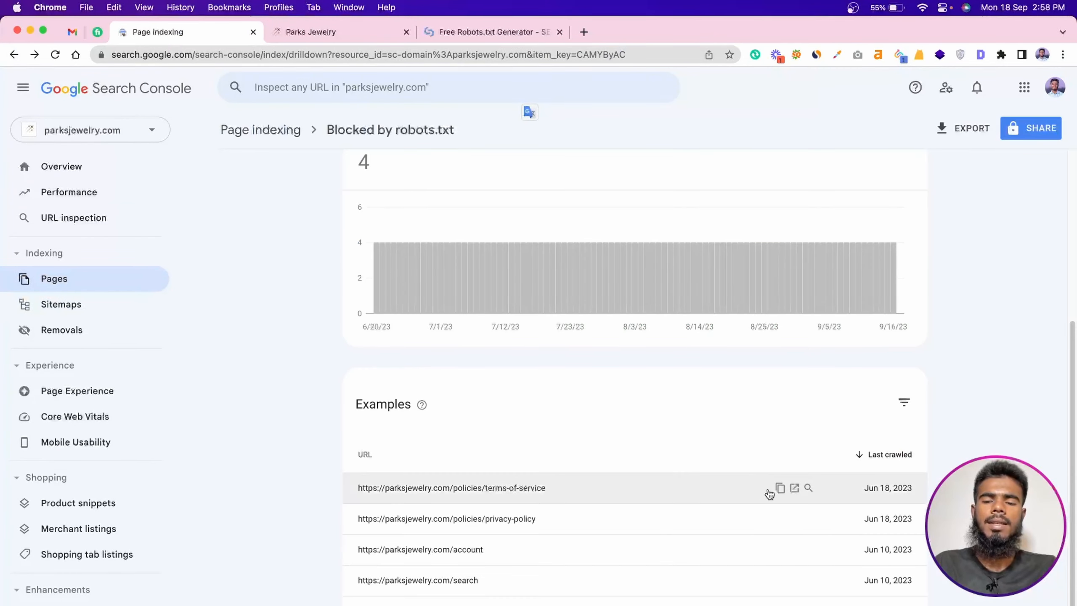
left_click(779, 489)
left_click(315, 32)
left_click(508, 33)
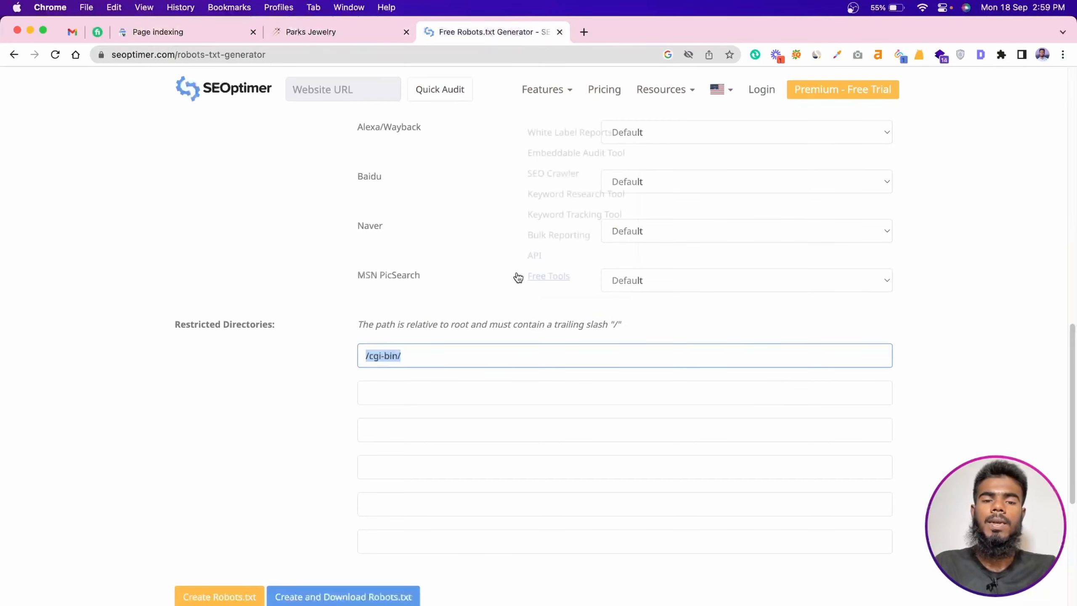
type("https://parksjewelry.com/policies/terms-of-service")
Copy the blocked privacy-policy URL from Search Console into the generator's second Restricted Directories field
key("Tab")
left_click(201, 31)
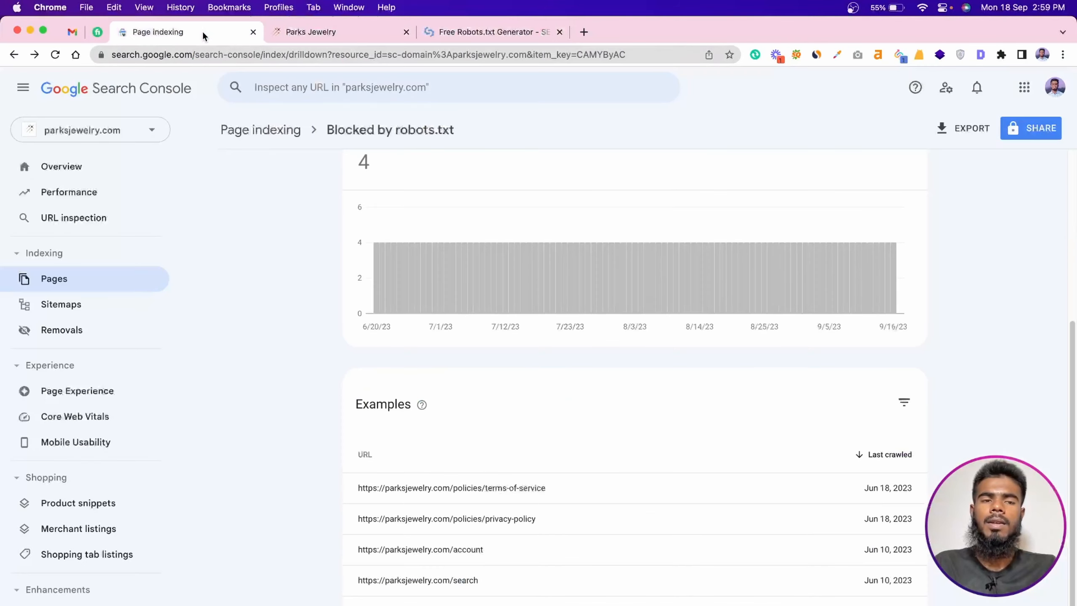
left_click(779, 518)
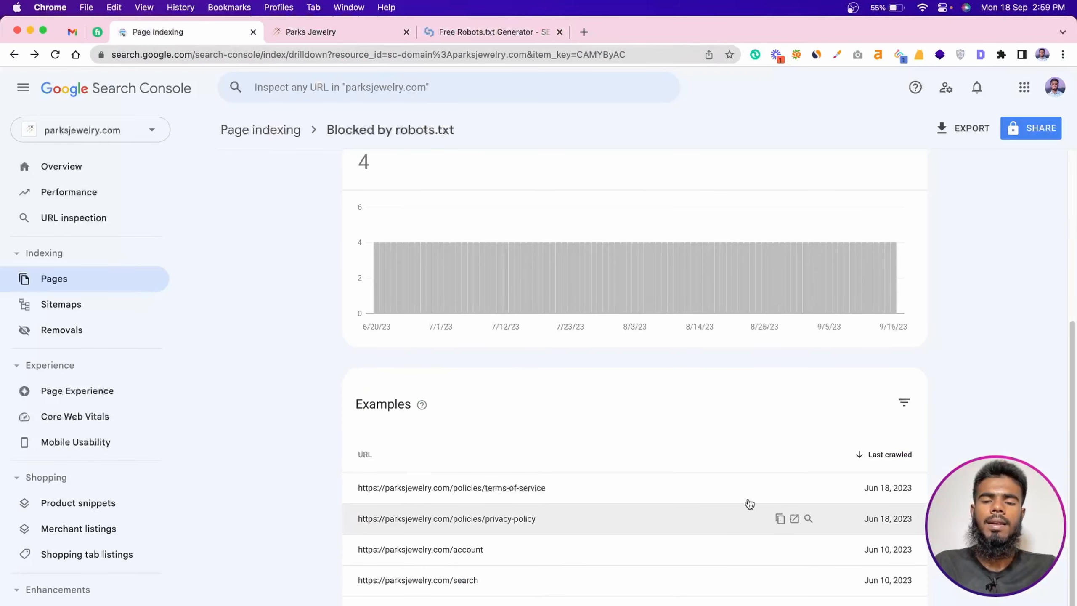
left_click(454, 34)
key("super+v")
left_click(203, 29)
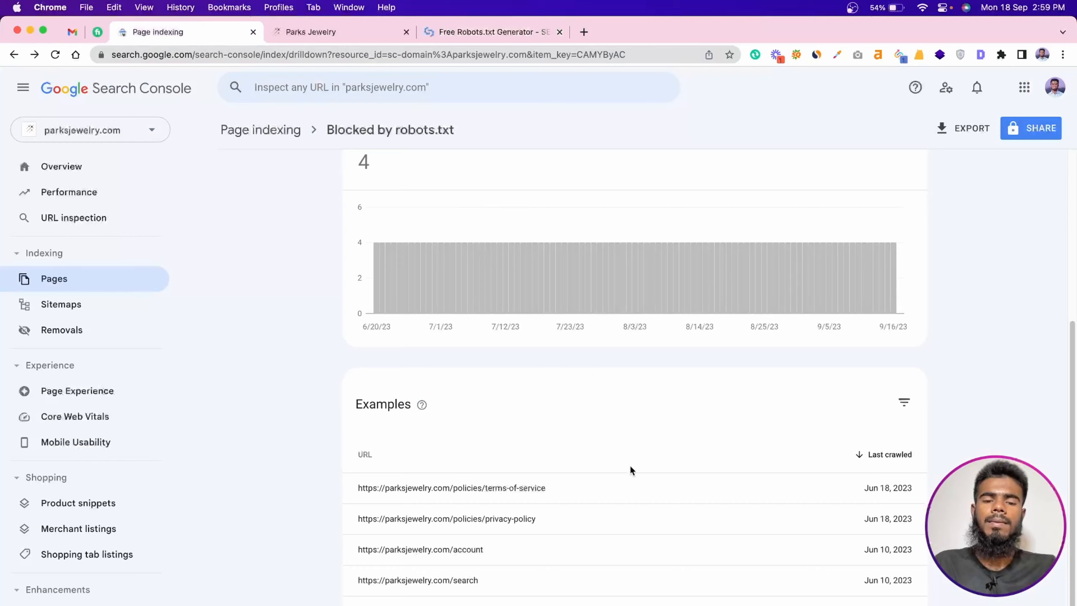
left_click(779, 549)
left_click(487, 32)
key("super+v")
key("super+z")
left_click(505, 430)
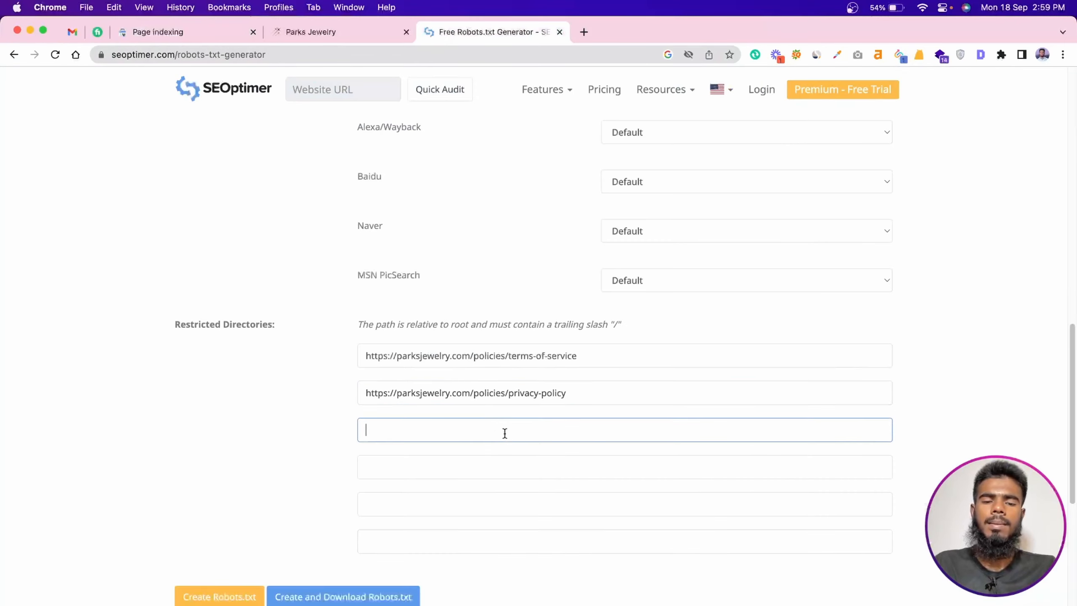
key("super+v")
left_click(165, 31)
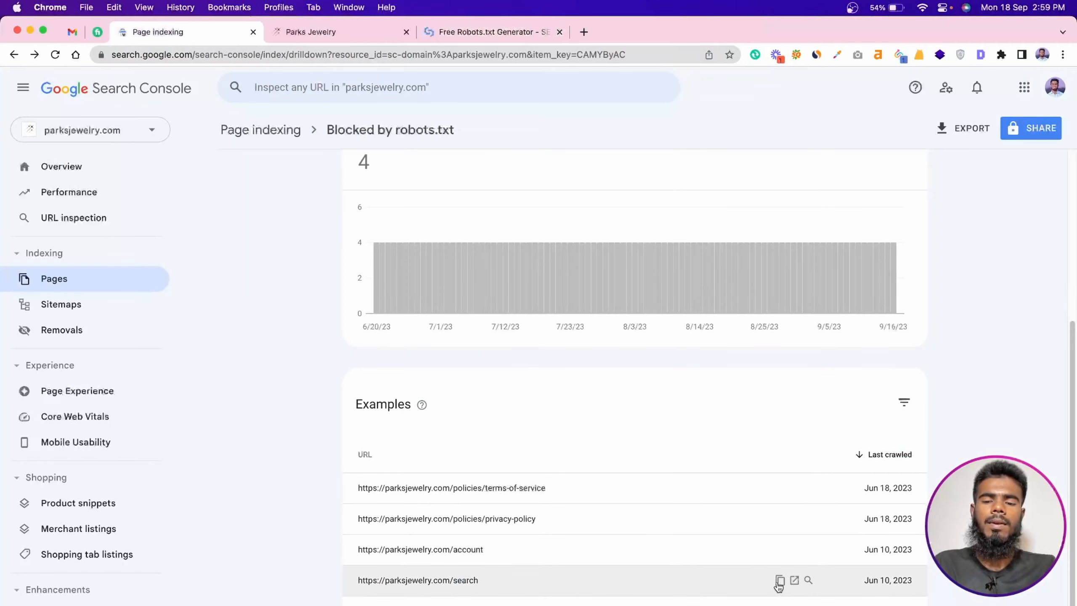
left_click(779, 580)
left_click(460, 34)
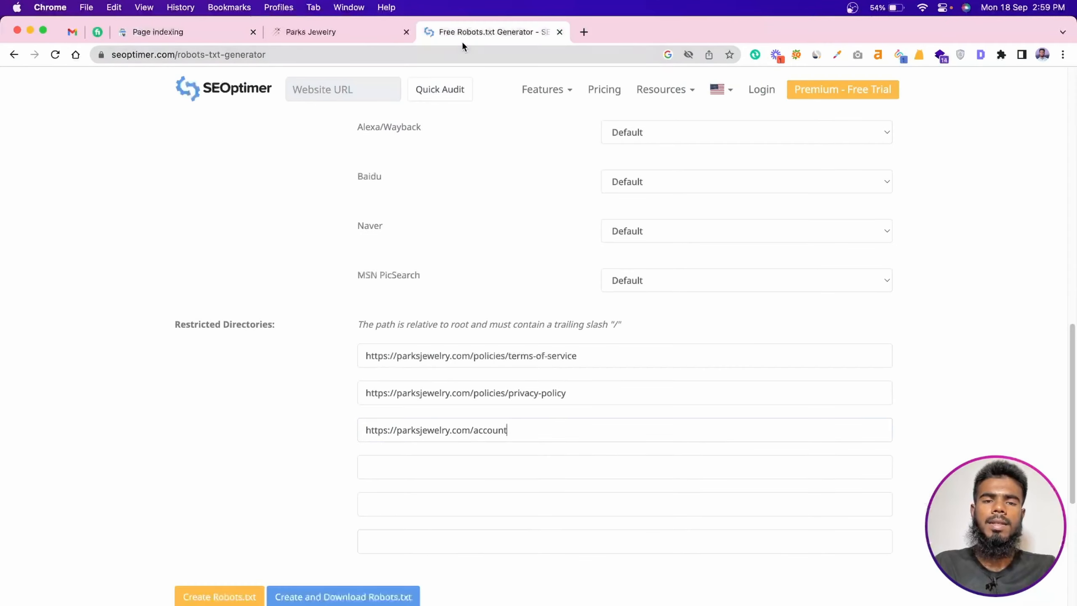
left_click(486, 464)
key("super+v")
Recheck the sitemap and restricted URLs against Search Console's blocked page examples and create the robots.txt file
scroll(309, 392, "up", 15)
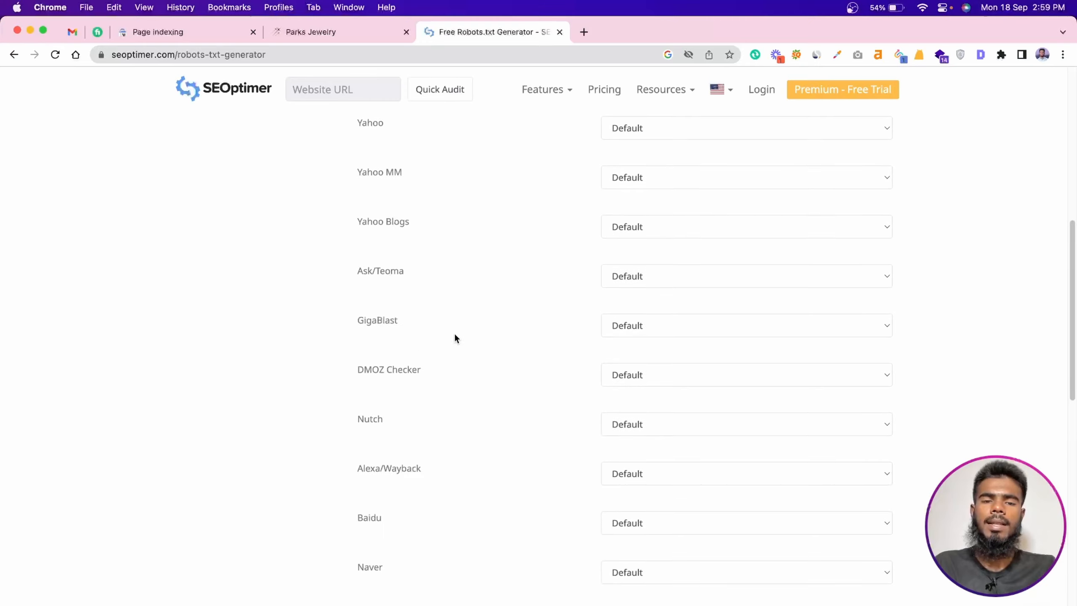
left_click_drag(536, 378, 362, 369)
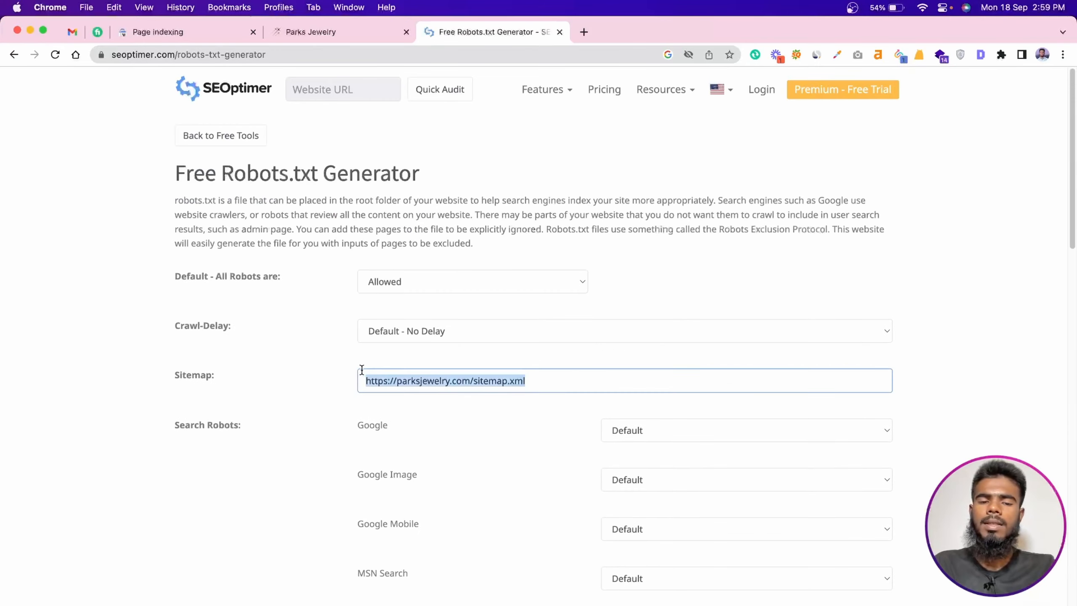
left_click(506, 390)
scroll(518, 405, "down", 15)
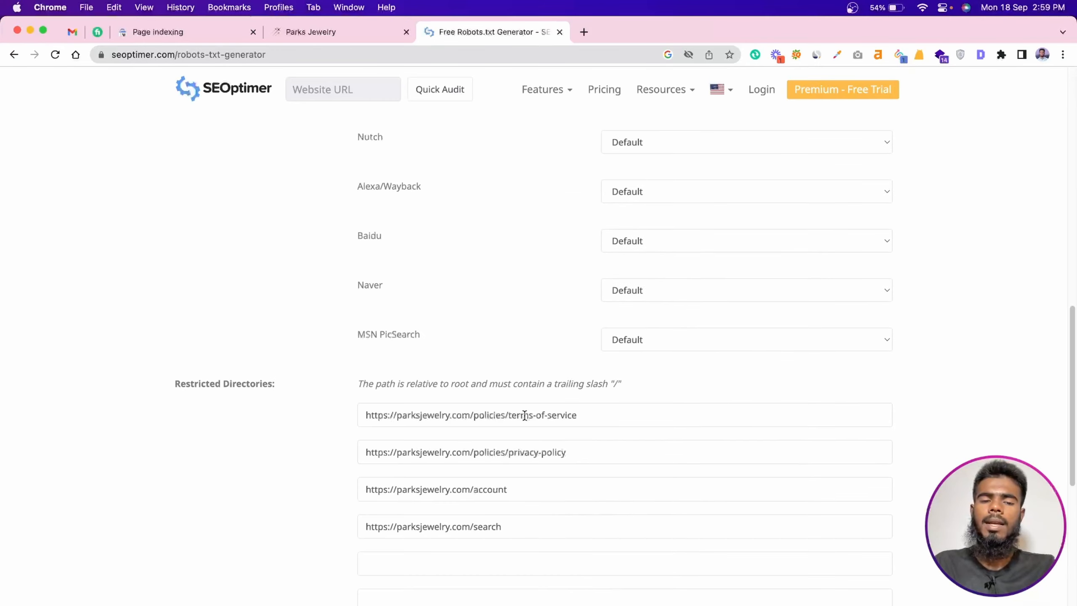
left_click(221, 38)
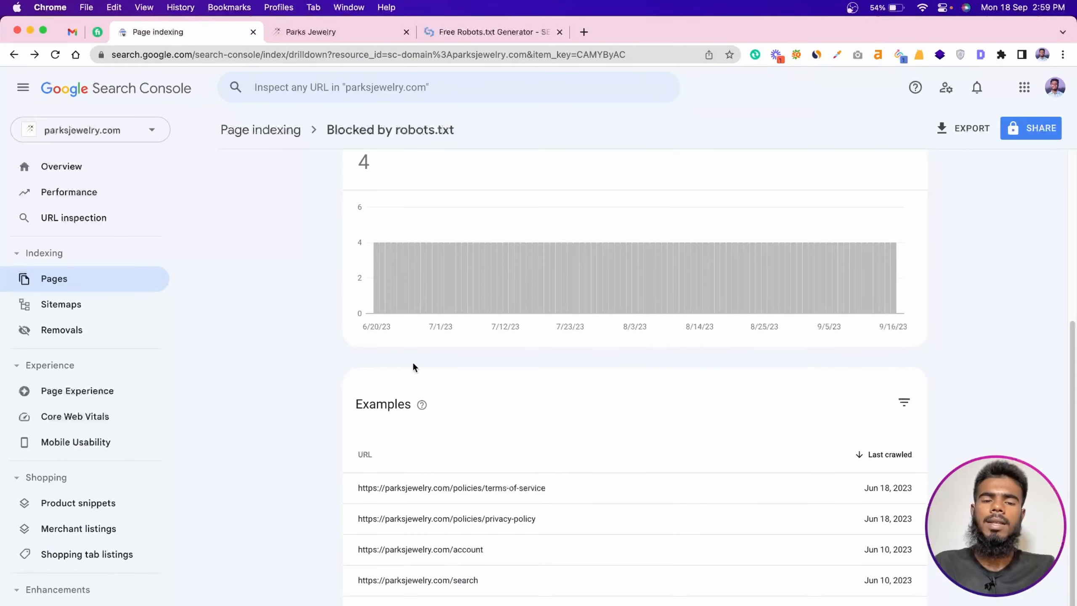
left_click(492, 32)
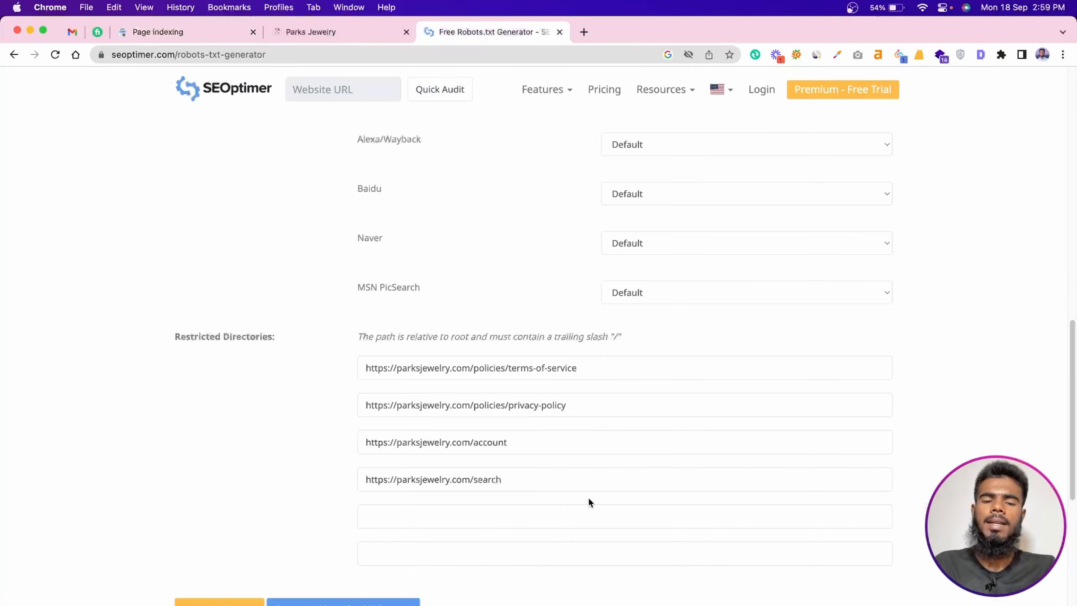
scroll(220, 594, "down", 1)
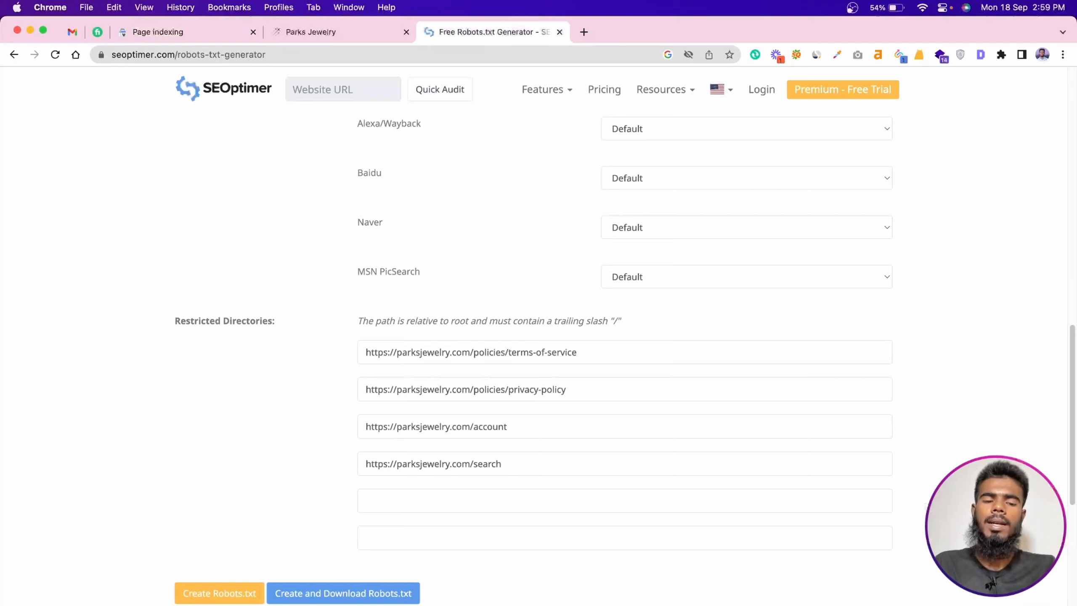
left_click(220, 593)
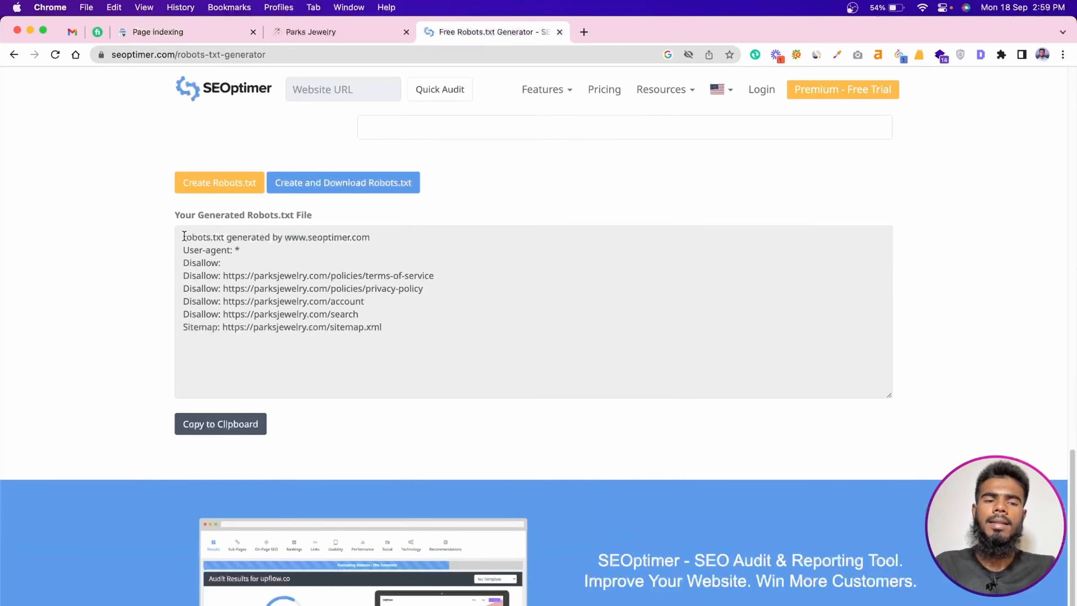
Review the user-agent and disallow lines of the generated robots.txt and copy its contents to the clipboard
left_click_drag(184, 236, 372, 251)
left_click(215, 257)
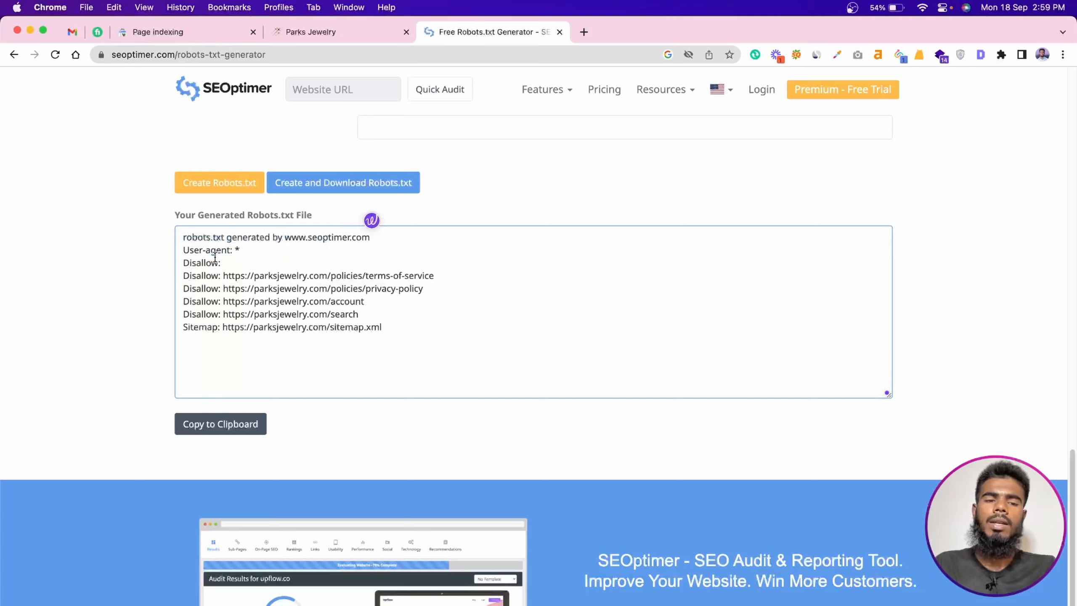
mouse_move(183, 260)
left_mouse_down()
mouse_move(399, 323)
mouse_move(185, 276)
left_mouse_up()
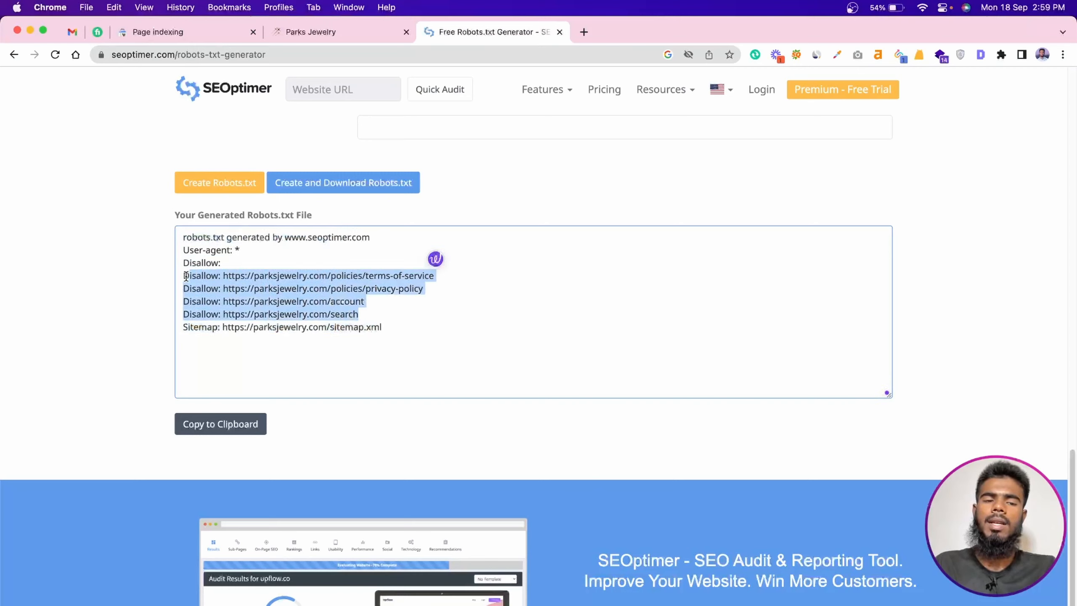
left_click(286, 387)
left_click(227, 424)
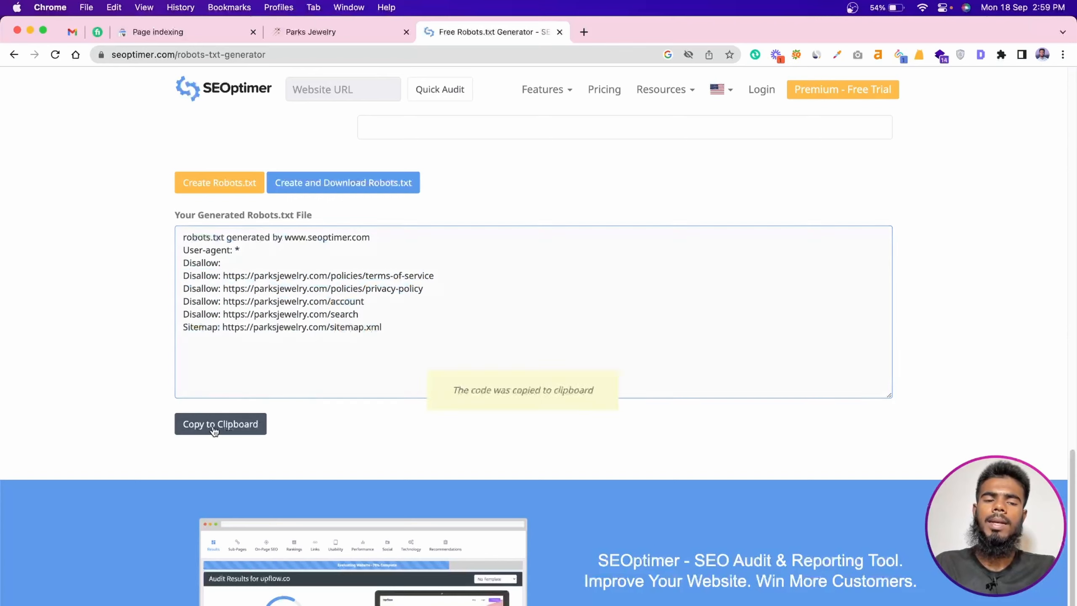
Open the Parks Jewelry store's Shopify admin in a new tab and close the storefront tab
left_click(190, 31)
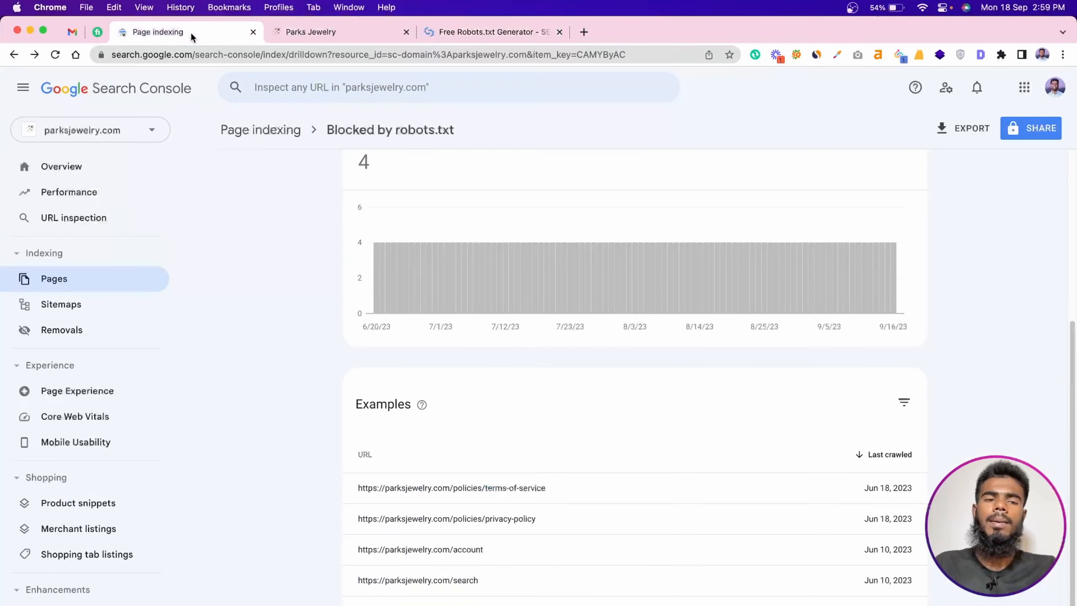
left_click(335, 28)
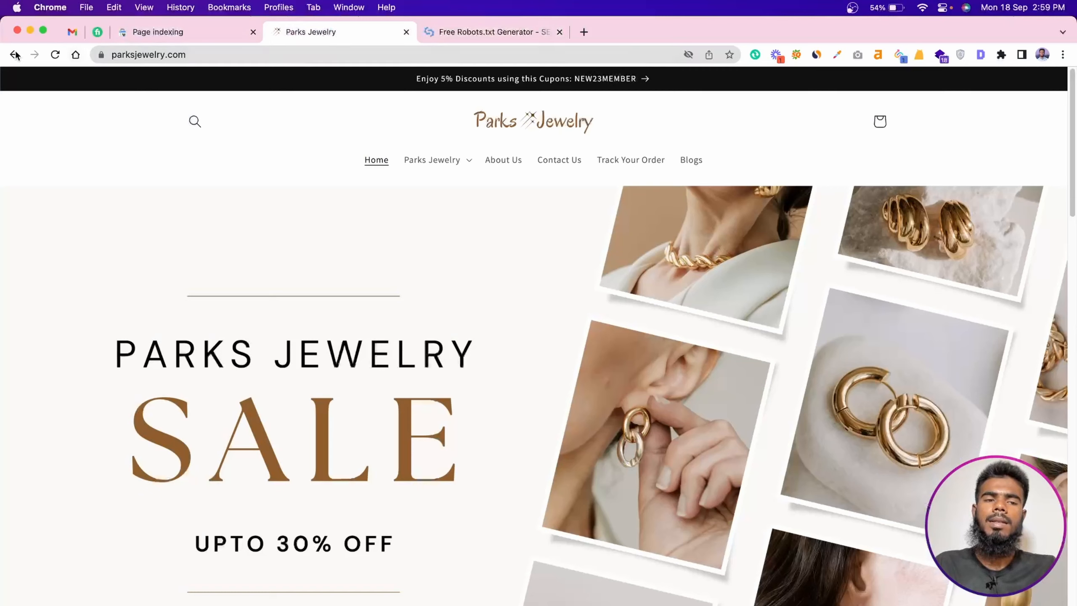
left_click(214, 53)
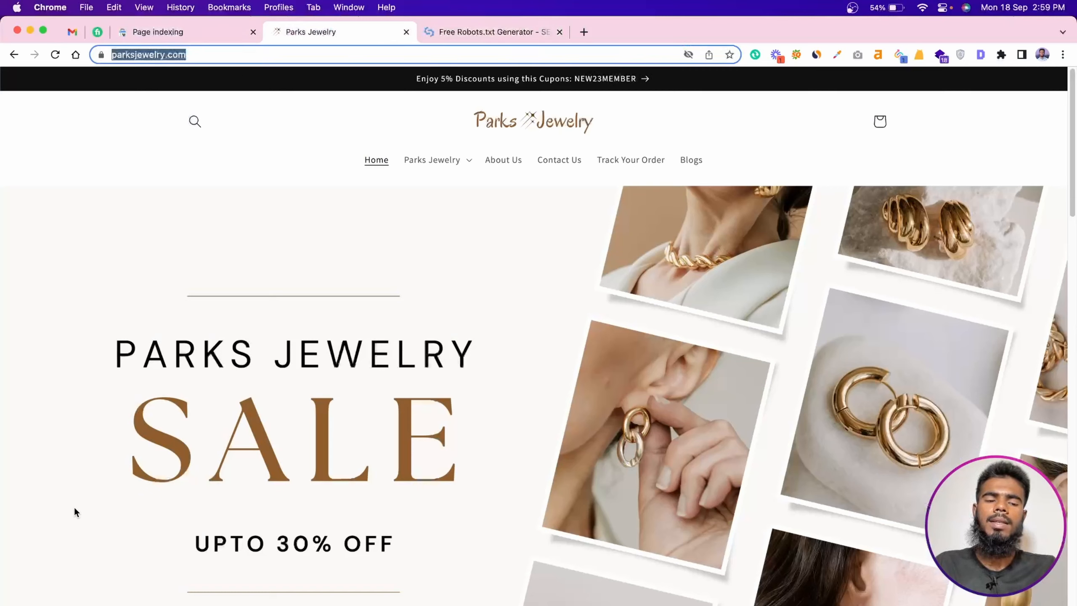
left_click(927, 505)
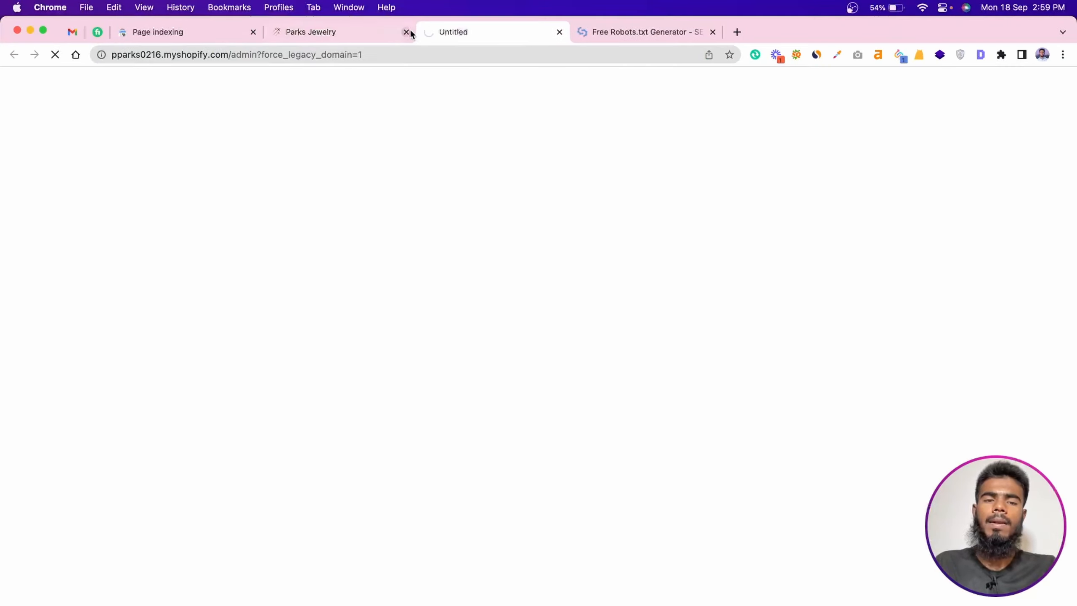
left_click(407, 32)
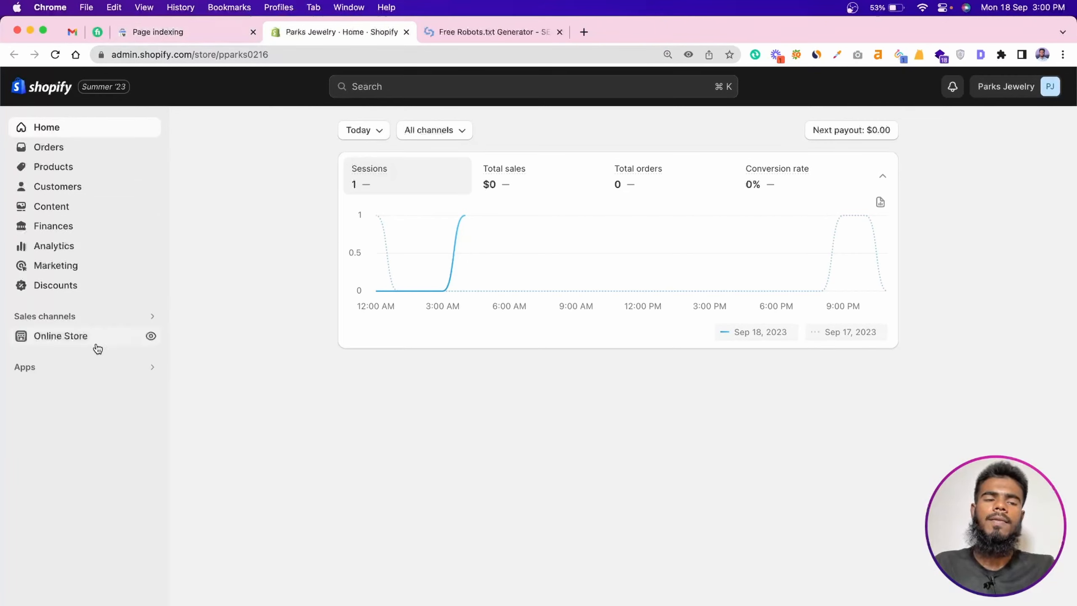
Open the code editor for the current theme, SWIFT - OPTIMIZED Dawn, from the online store's themes
left_click(75, 345)
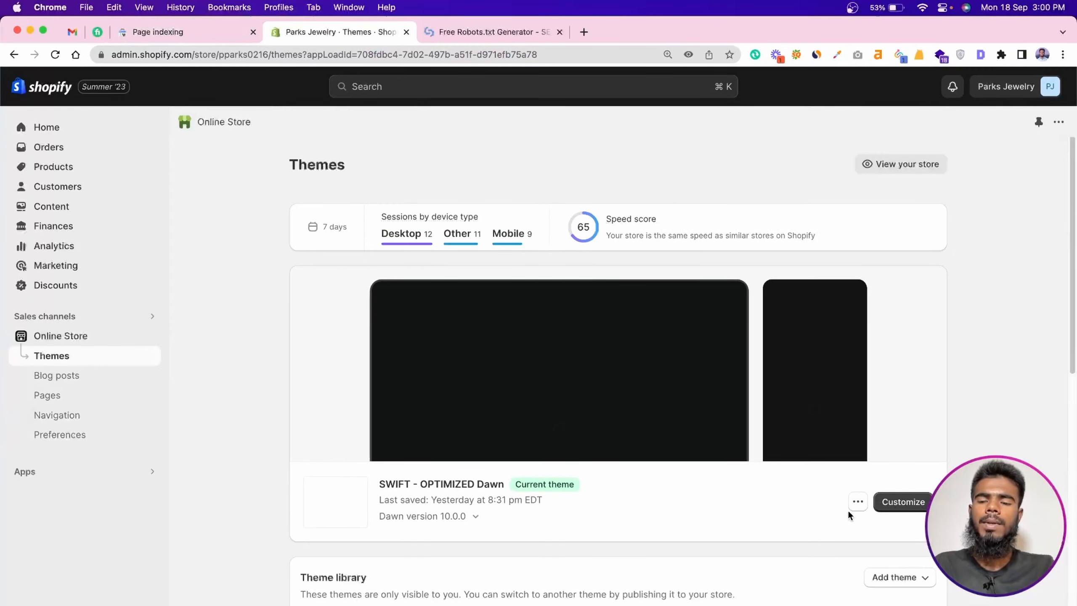
left_click(856, 503)
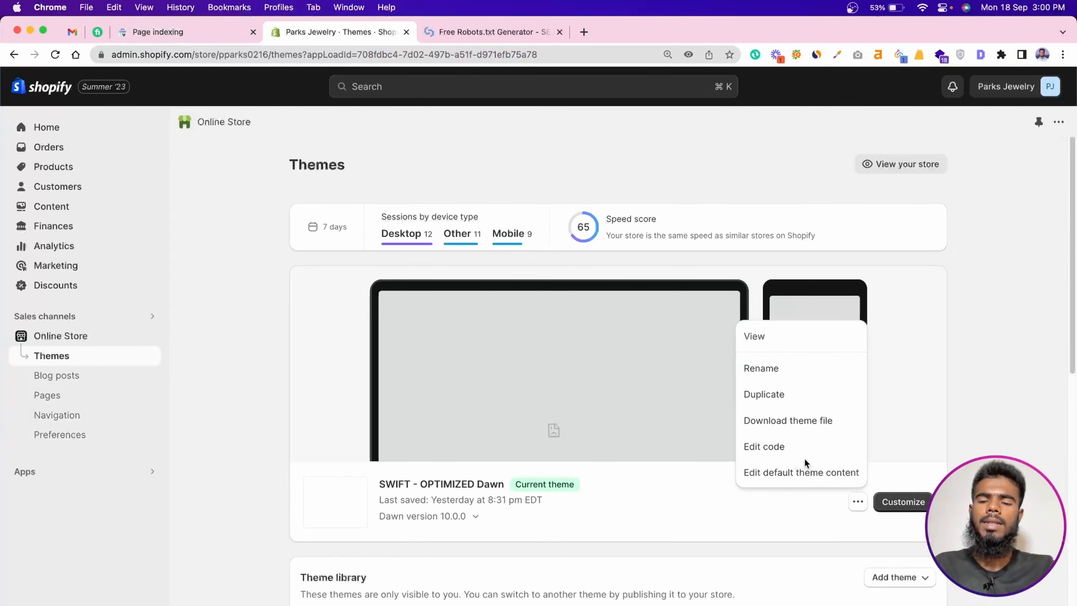
left_click(775, 446)
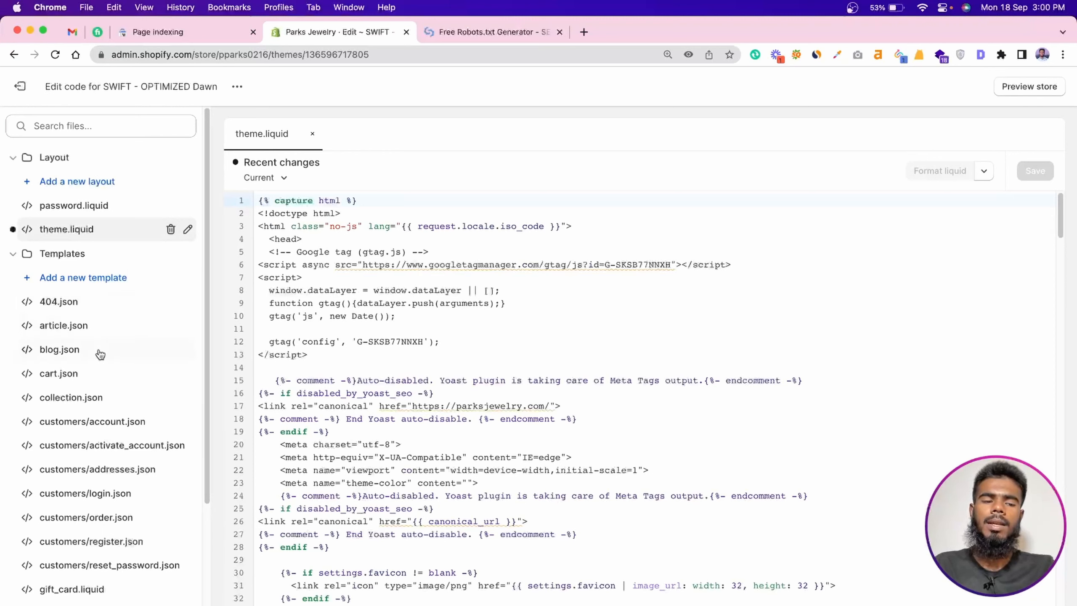
Search the theme files for "robots.txt" and check the Layout and Templates folders for it
scroll(100, 365, "down", 5)
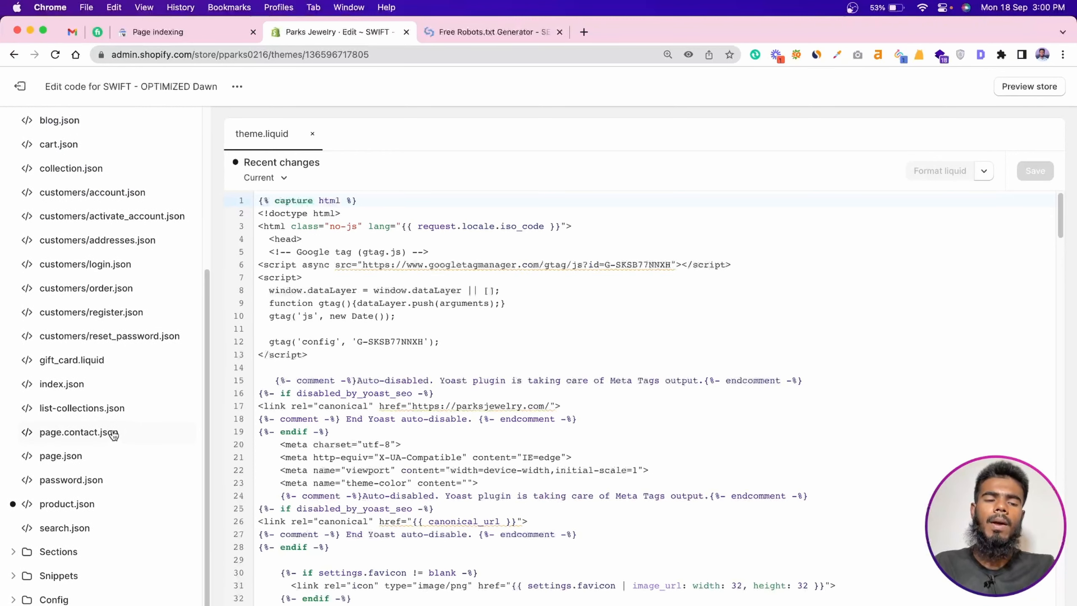
scroll(103, 428, "up", 10)
left_click(97, 128)
type("robots.txt")
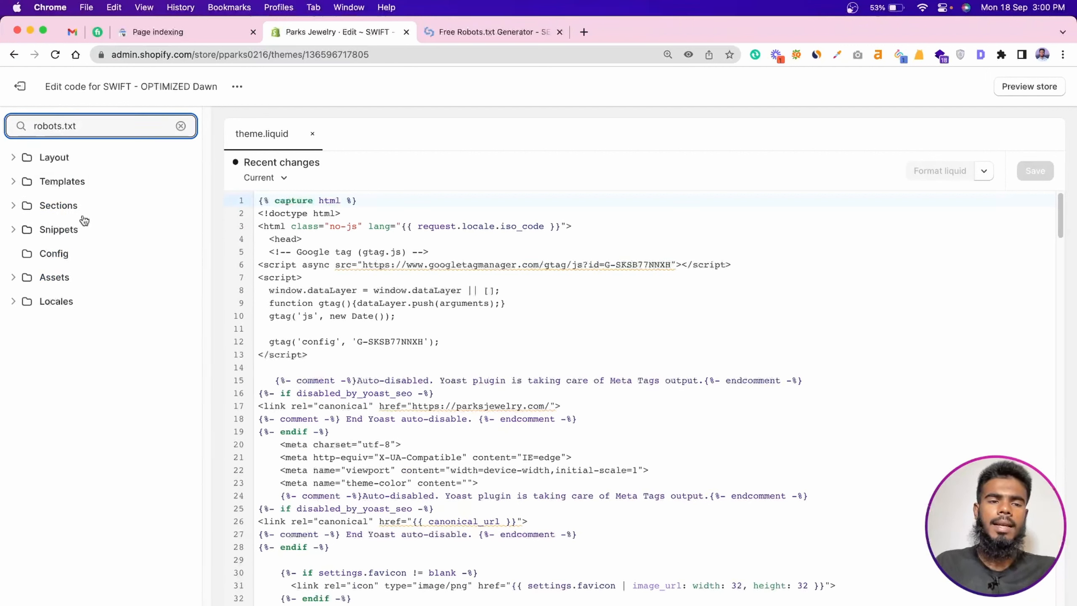
left_click(29, 158)
left_click(29, 158)
left_click(30, 182)
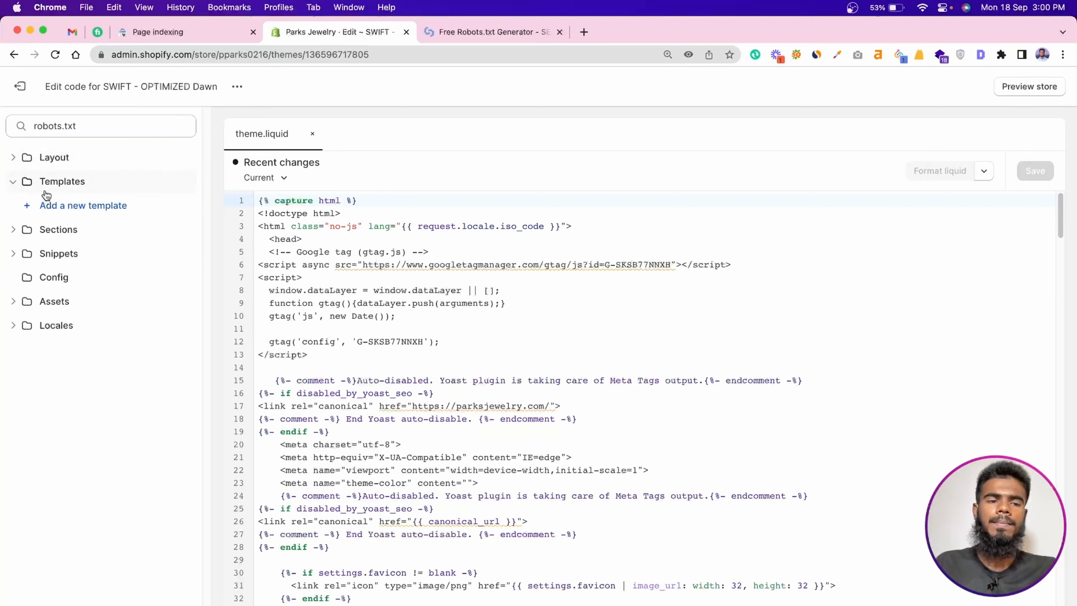
left_click(44, 187)
Clear the theme file search and look through the files in the Templates folder
left_click(117, 125)
key("super+a")
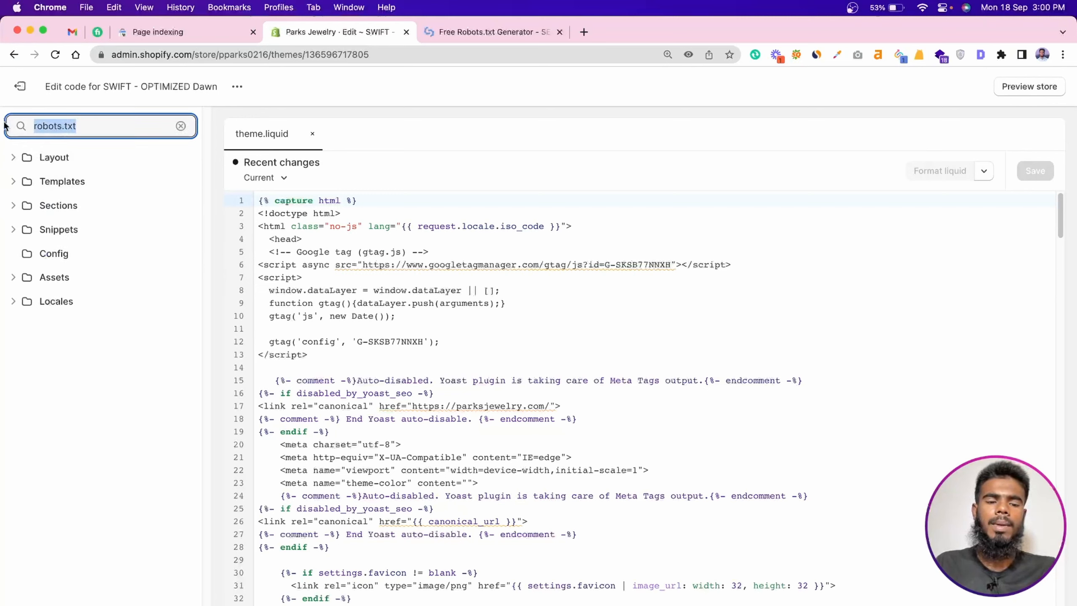
key("BackSpace")
scroll(119, 238, "down", 5)
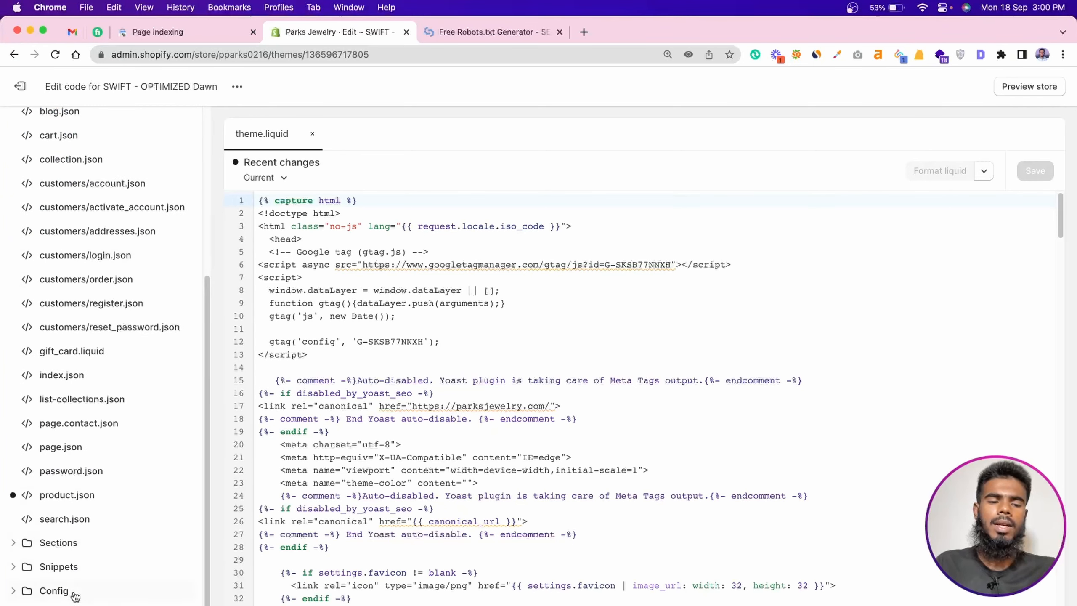
scroll(87, 509, "up", 5)
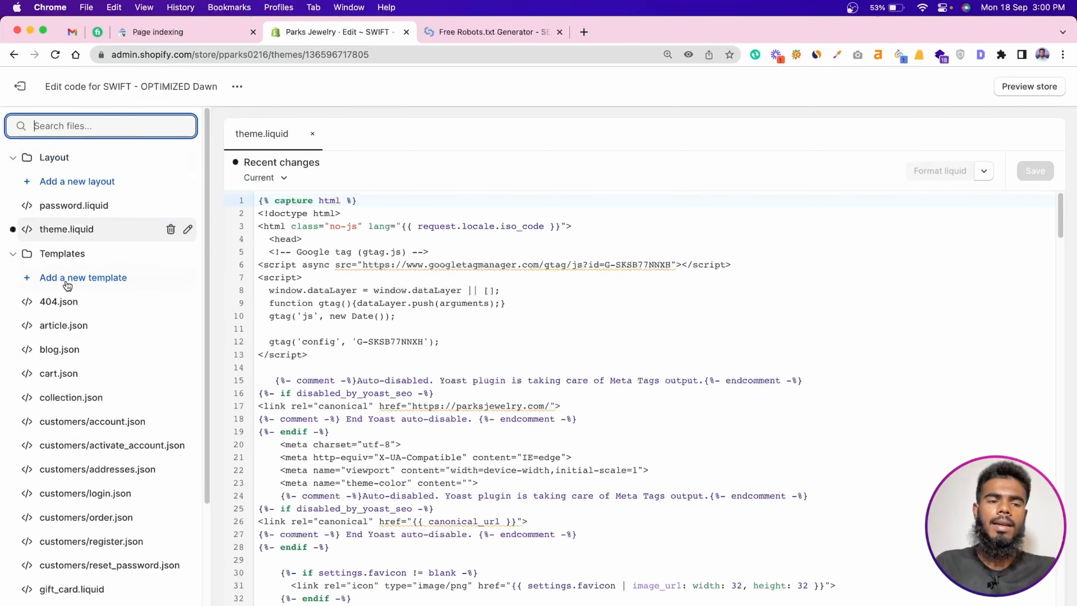
left_click(87, 277)
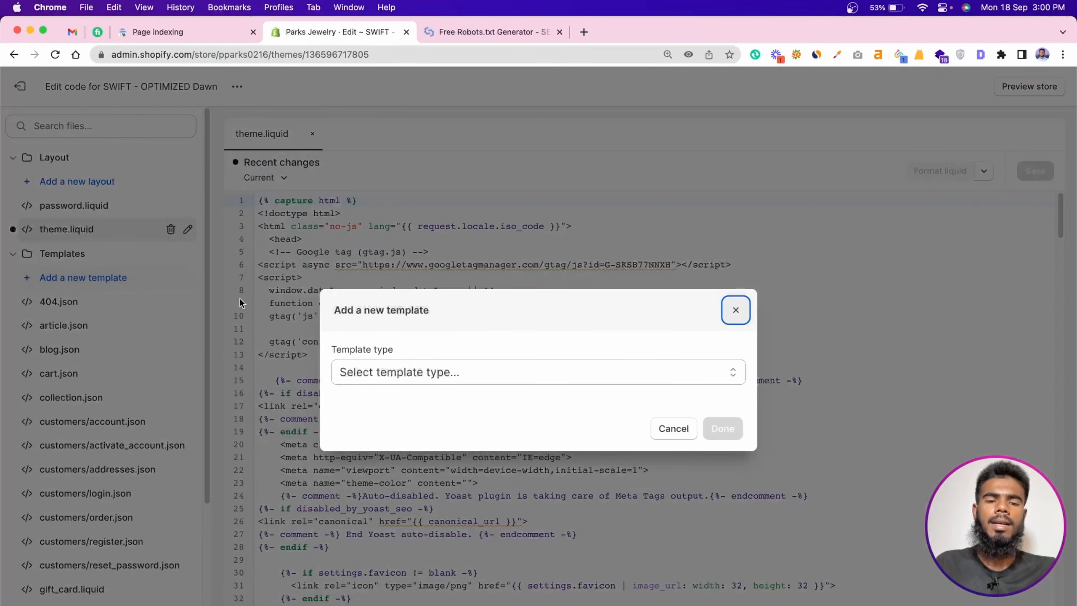
left_click(476, 373)
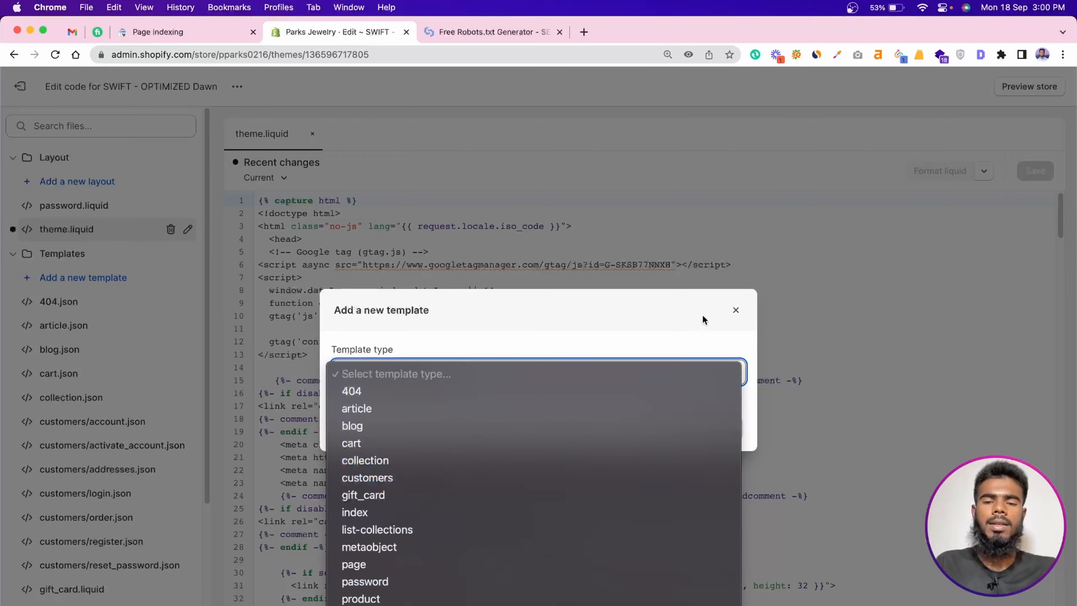
left_click(738, 316)
left_click(735, 310)
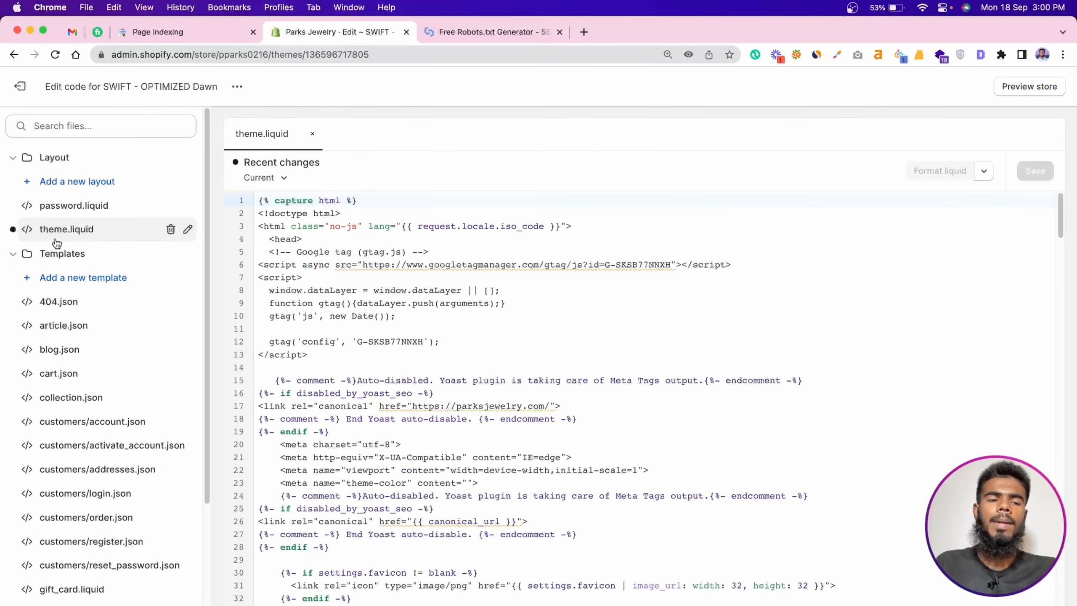
Collapse the Layout folder and add a new template of type robots.txt to the theme's Templates
left_click(64, 162)
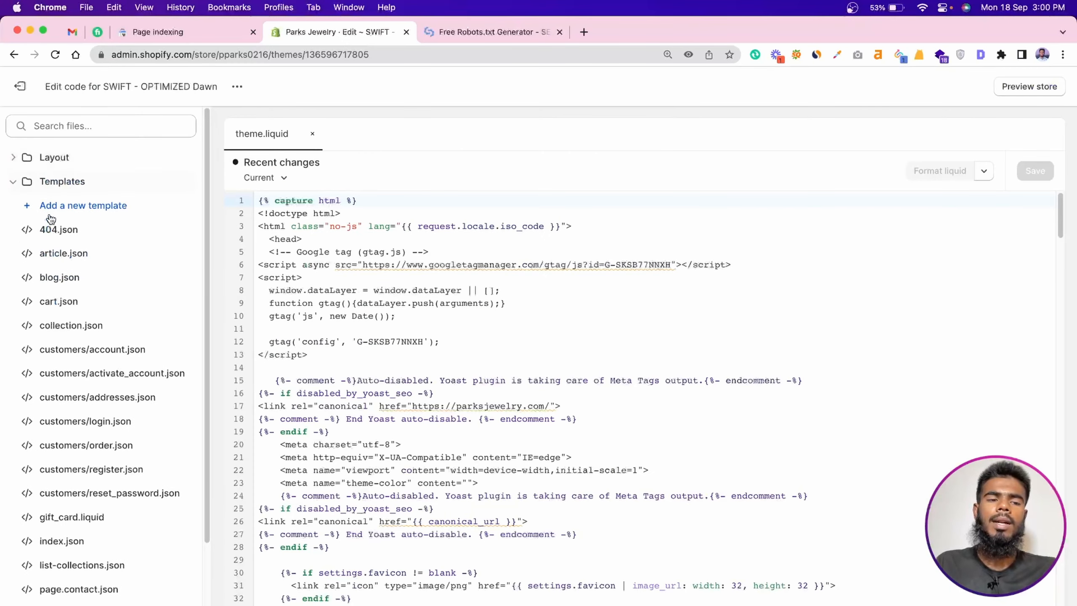
left_click(105, 209)
left_click(463, 367)
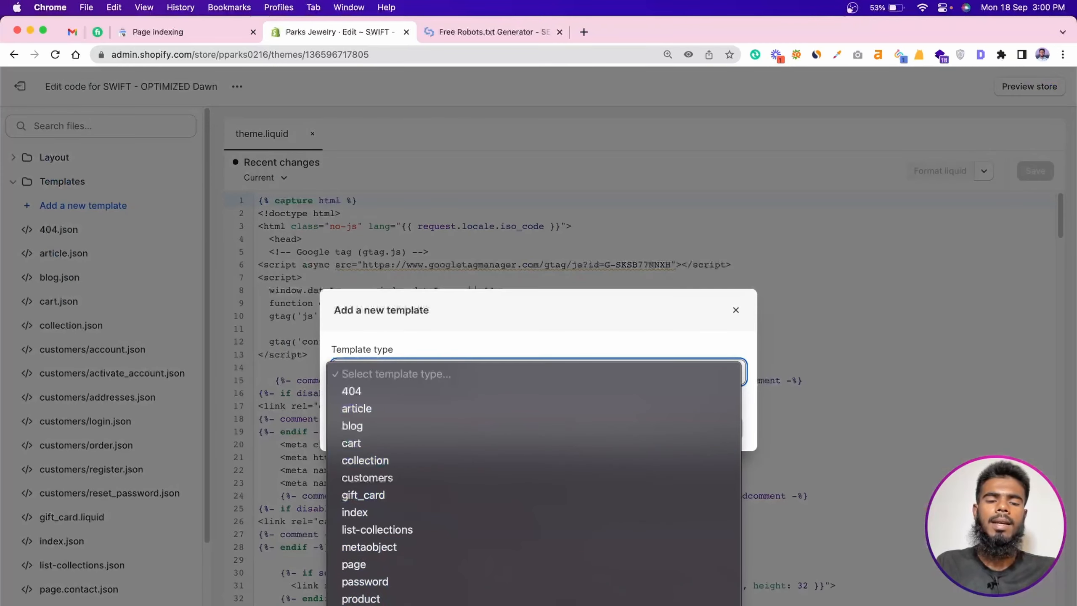
left_click(458, 605)
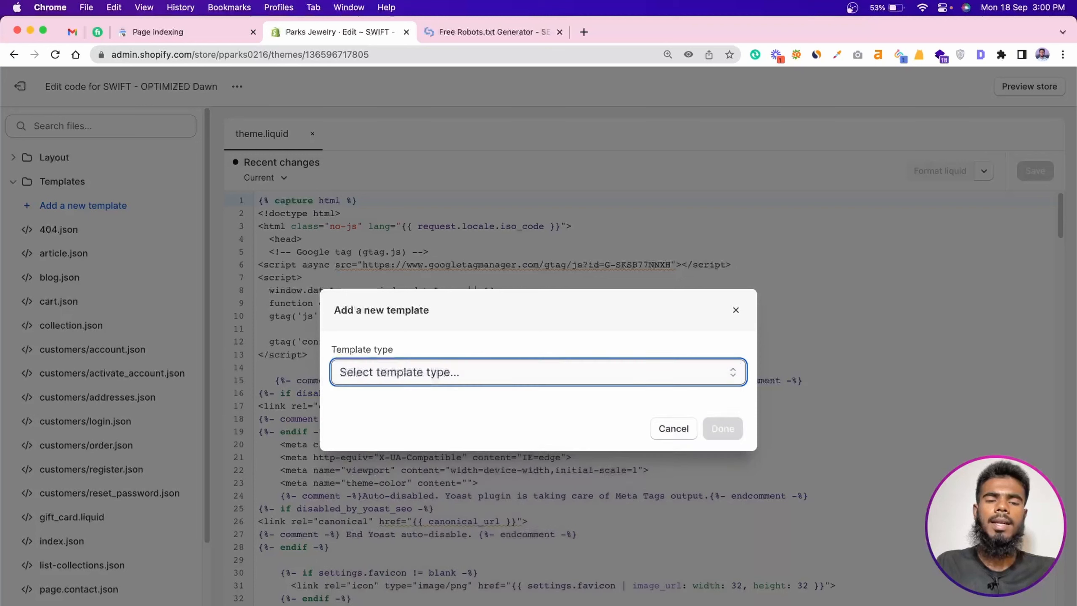
left_click(727, 433)
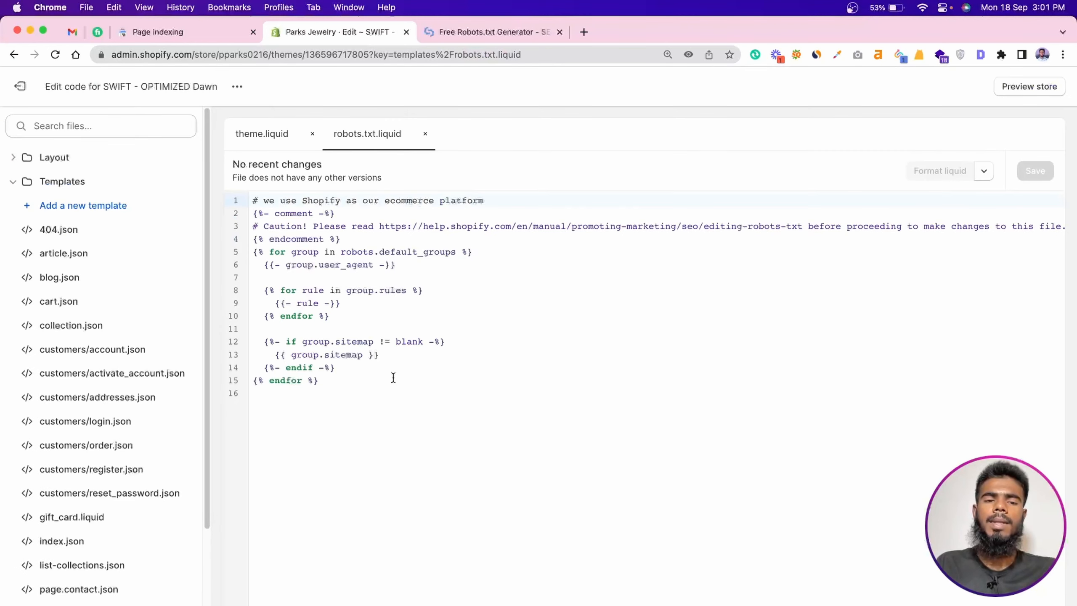
Copy the generated robots.txt contents from SEOptimer again and paste them below the default code in robots.txt.liquid, starting at line 17
left_click(397, 421)
key("Return")
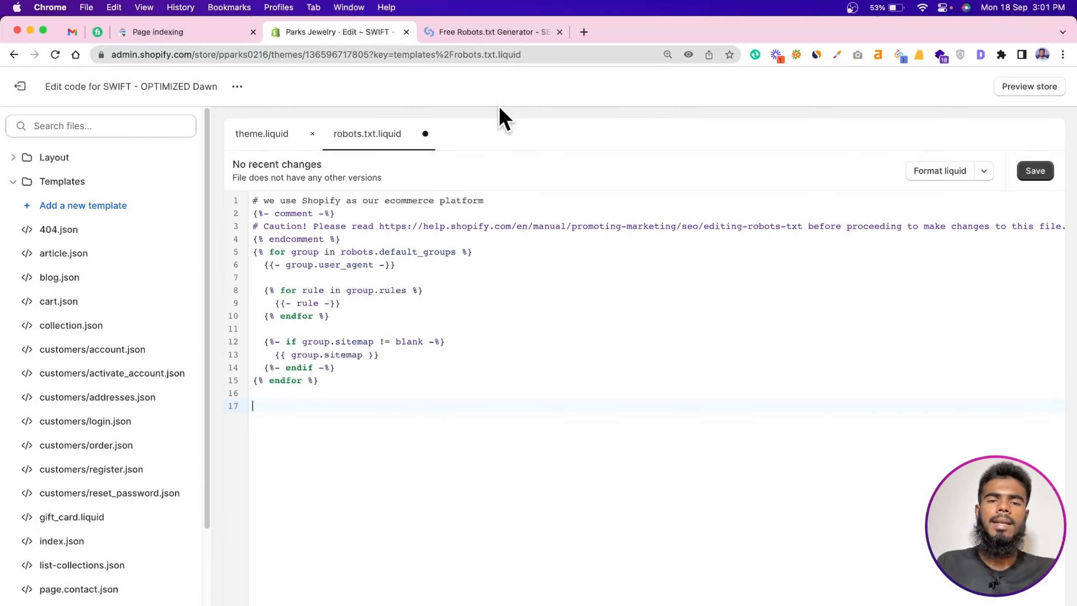
left_click(455, 32)
left_click(227, 433)
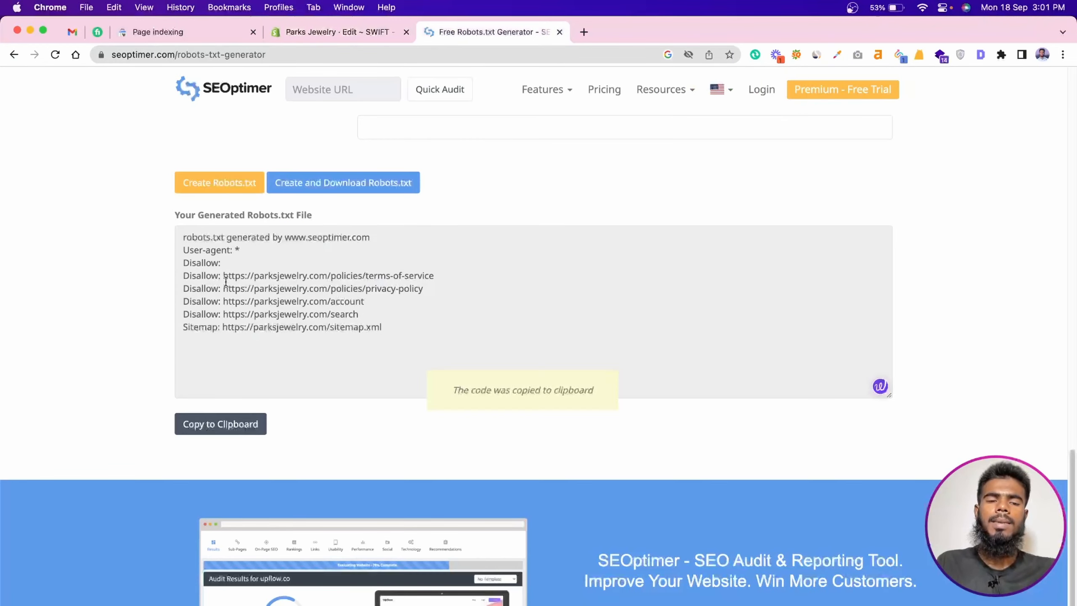
left_click(317, 30)
type("robots.txt generated by www.seoptimer.com User-agent: * Disallow: Disallow: https://parksjewelry.com/policies/terms-of-service Disallow: https://parksjewelry.com/policies/privacy-policy Disallow: https://parksjewelry.com/account Disallow: https://parksjewelry.com/search Sitemap: https://parksjewelry.com/sitemap.xml")
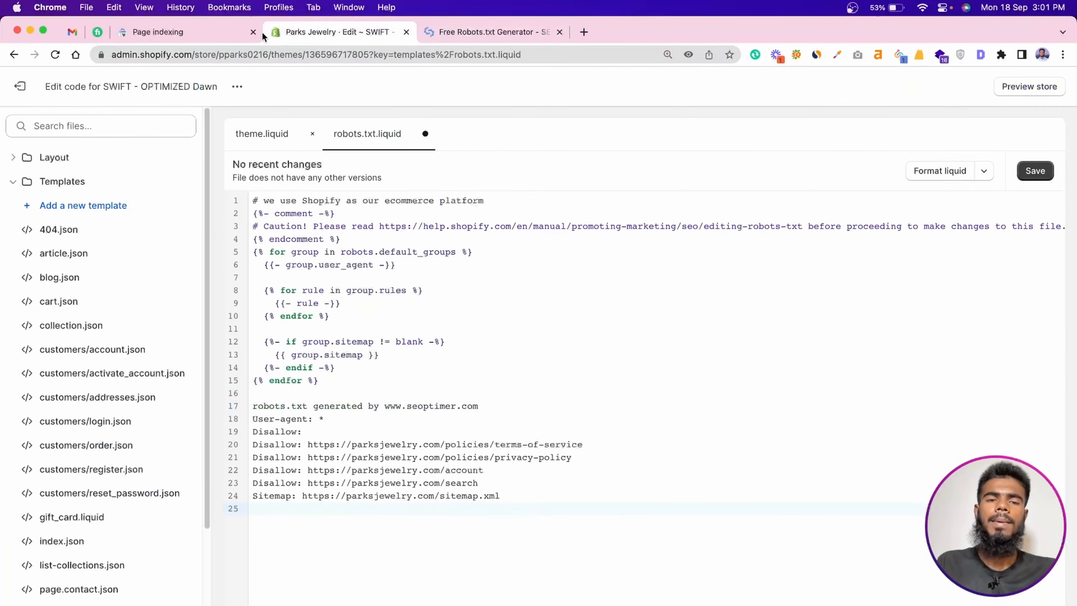
Open the store's live robots.txt at parksjewelry.com/robots.txt in a new browser tab
left_click(475, 32)
scroll(462, 272, "up", 15)
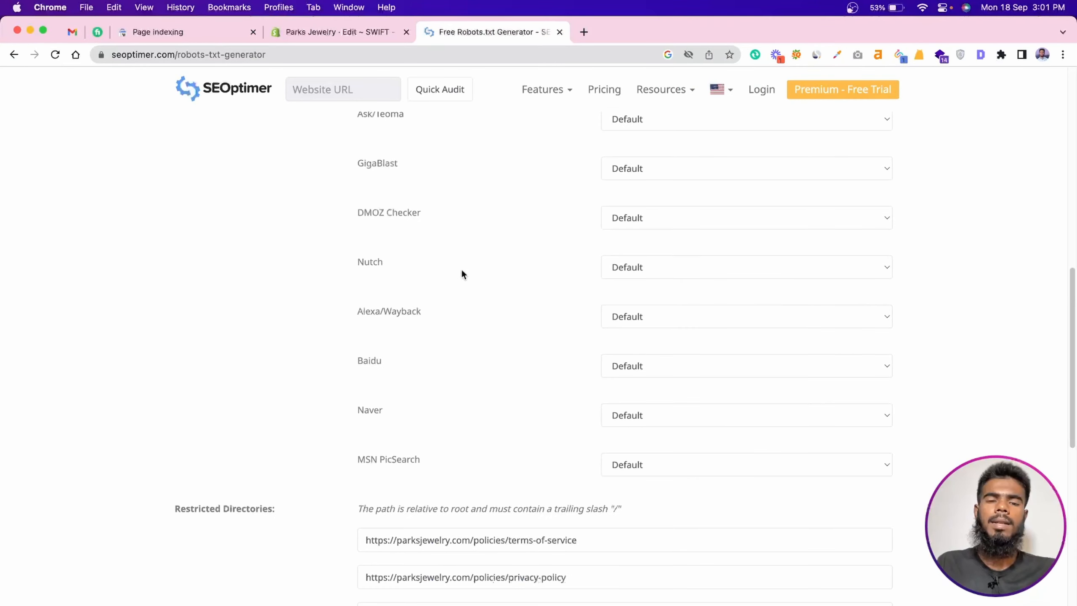
left_click(585, 31)
type("parl")
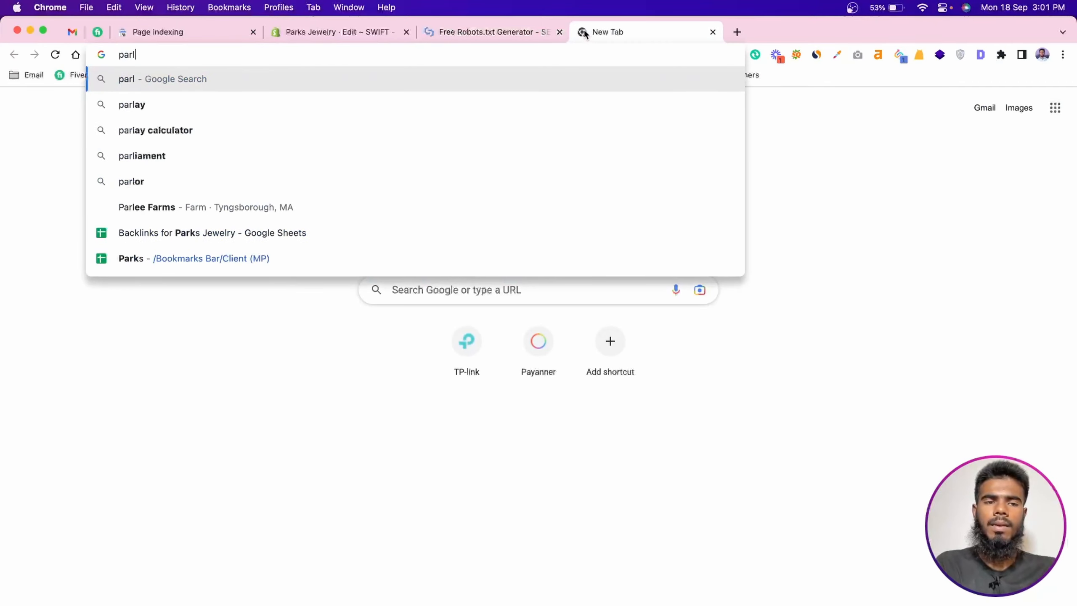
key("BackSpace")
type("ks")
key("Right")
type("/")
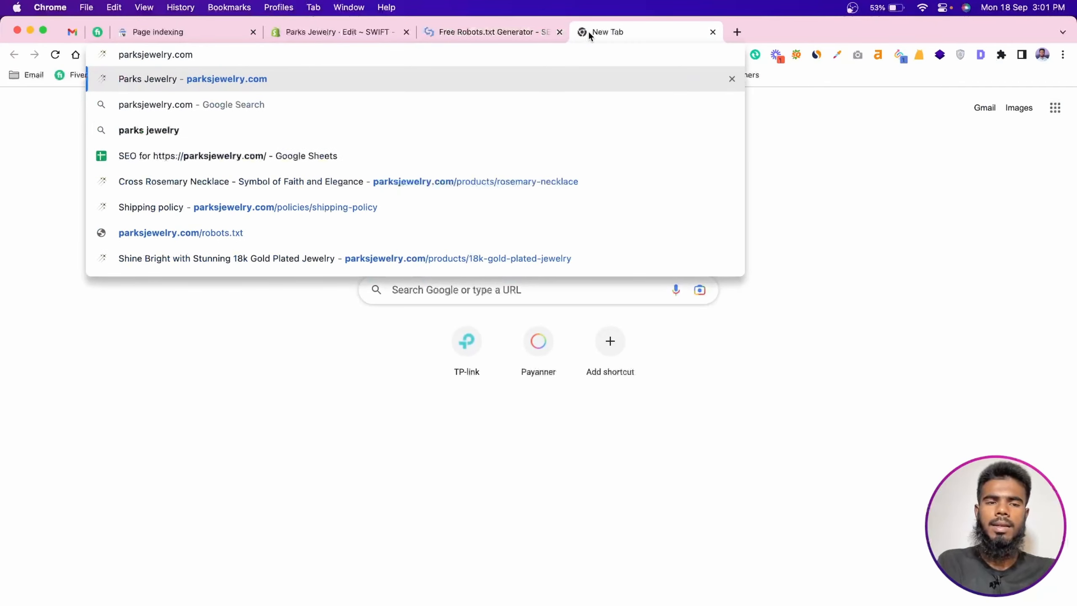
type("robot")
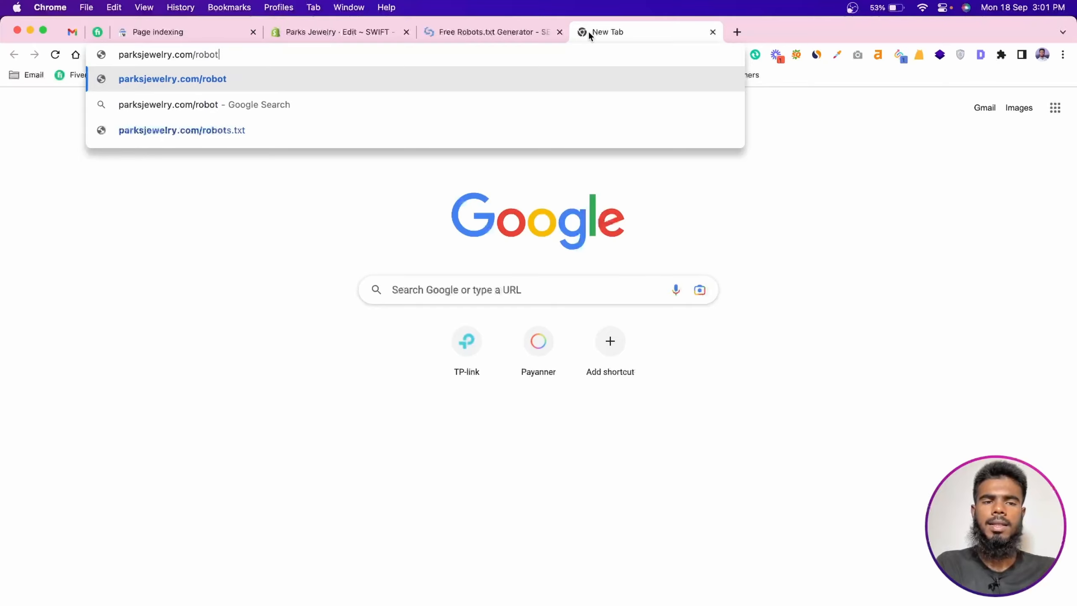
type("s.text")
key("BackSpace")
key("BackSpace")
key("BackSpace")
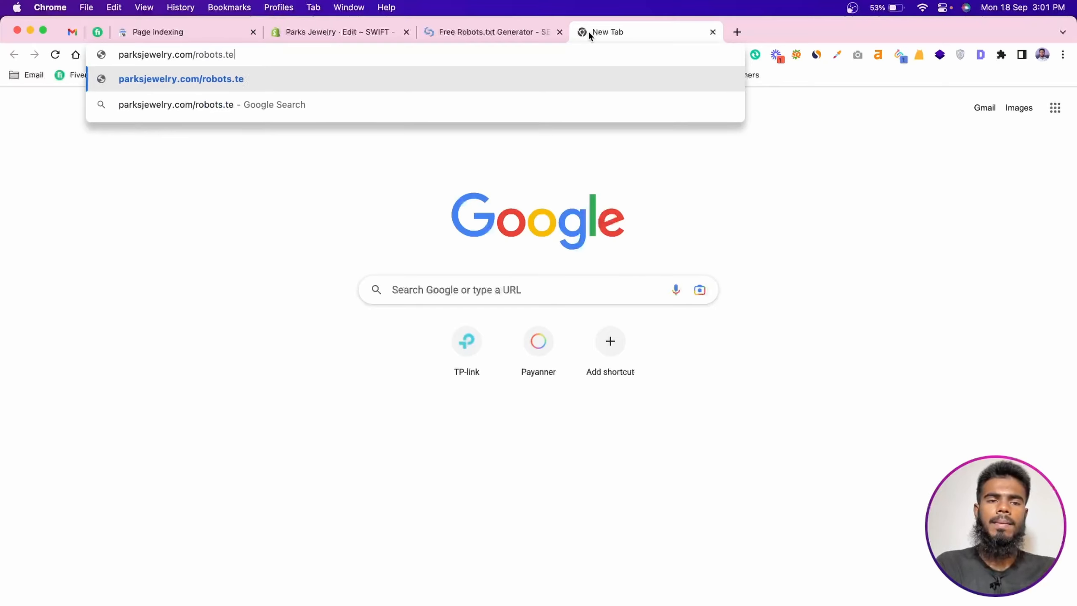
type("xt")
key("Return")
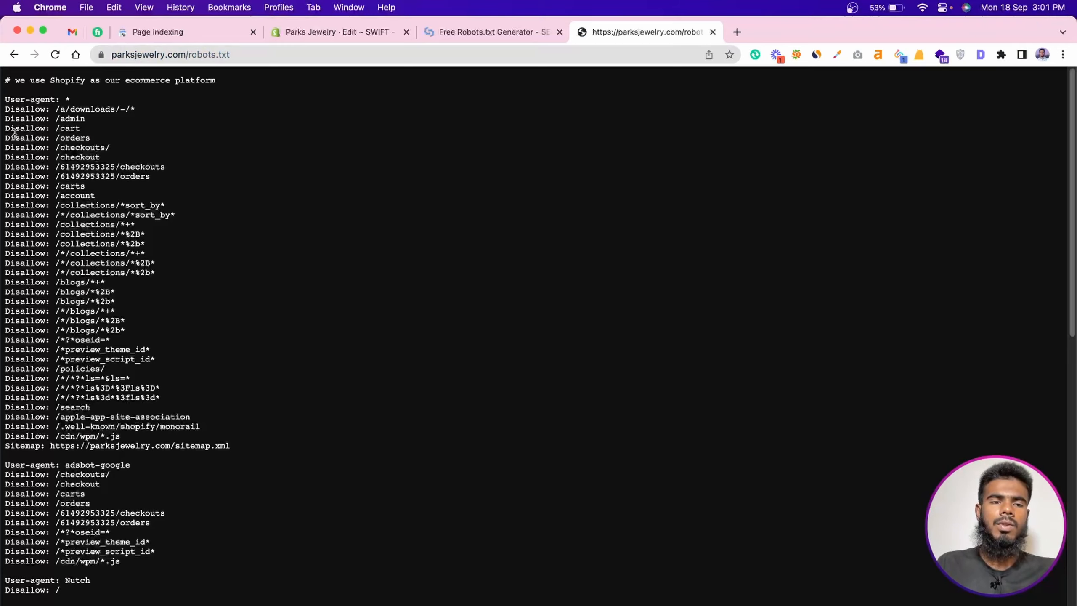
Examine the disallow lines of the live robots.txt's first group, which applies to all user agents
left_click_drag(6, 107, 227, 416)
scroll(225, 417, "down", 2)
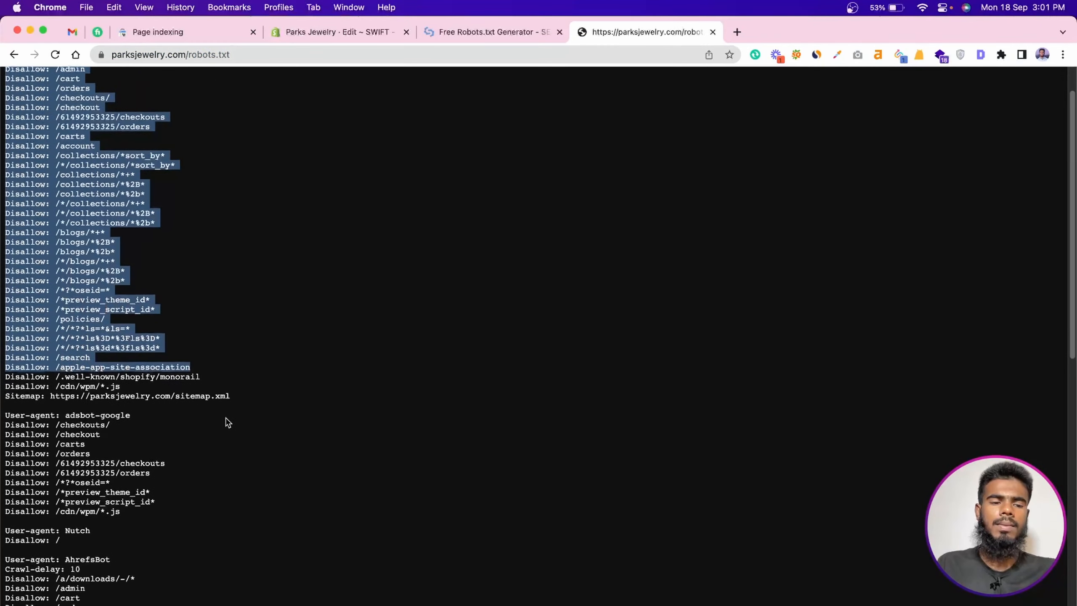
left_click(225, 417)
left_click_drag(0, 417, 24, 394)
left_click(2, 376)
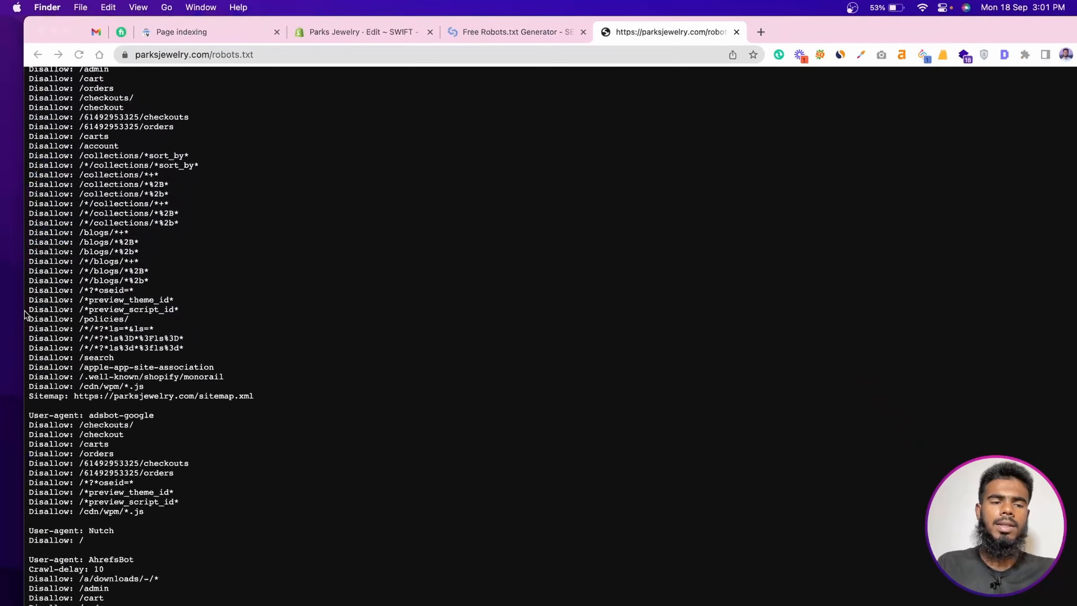
left_click(24, 309)
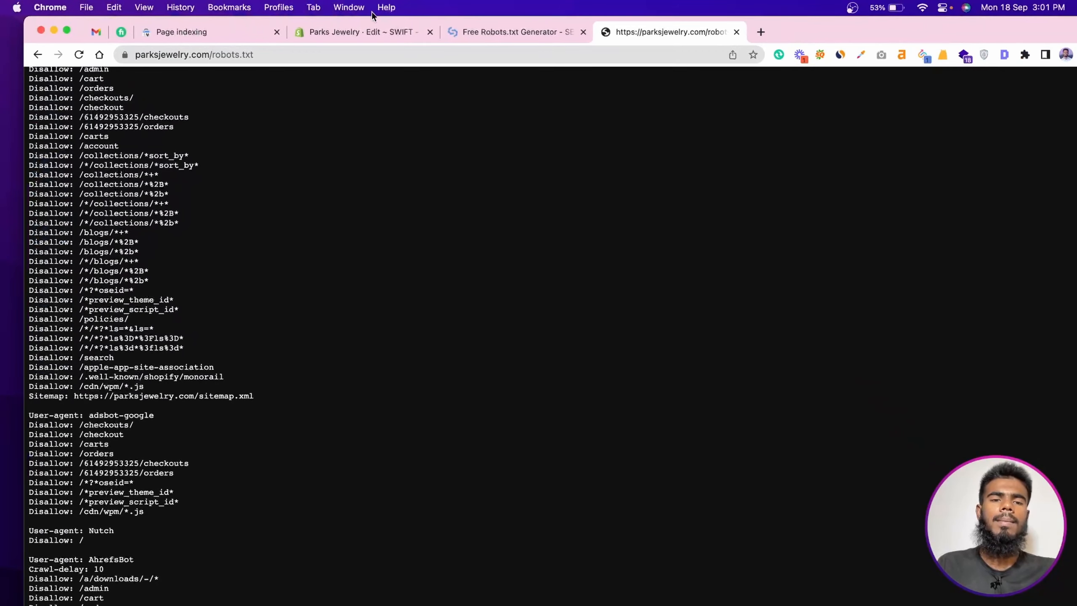
double_click(210, 22)
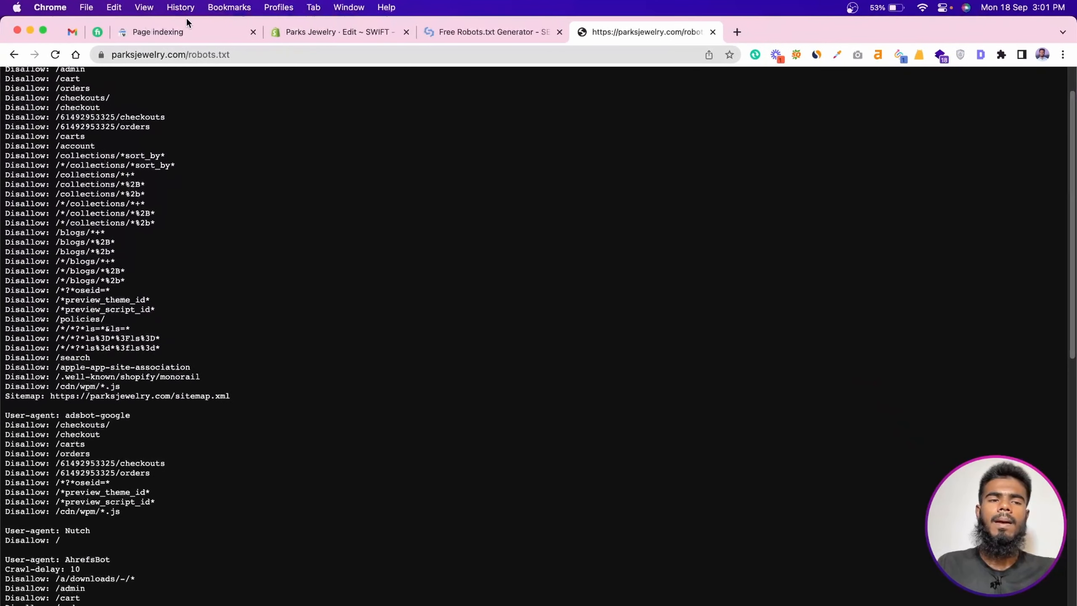
Examine the adsbot-google, Nutch, AhrefsBot and AhrefsSiteAudit groups in the live robots.txt and return to its beginning
scroll(91, 411, "down", 3)
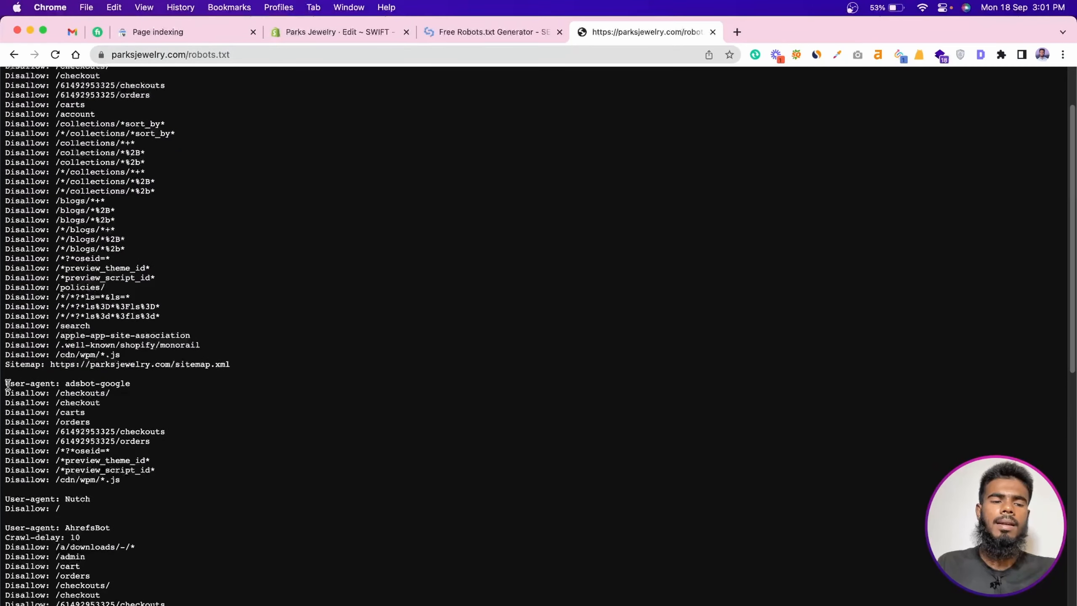
left_click_drag(8, 384, 197, 495)
left_click(209, 491)
scroll(34, 428, "down", 5)
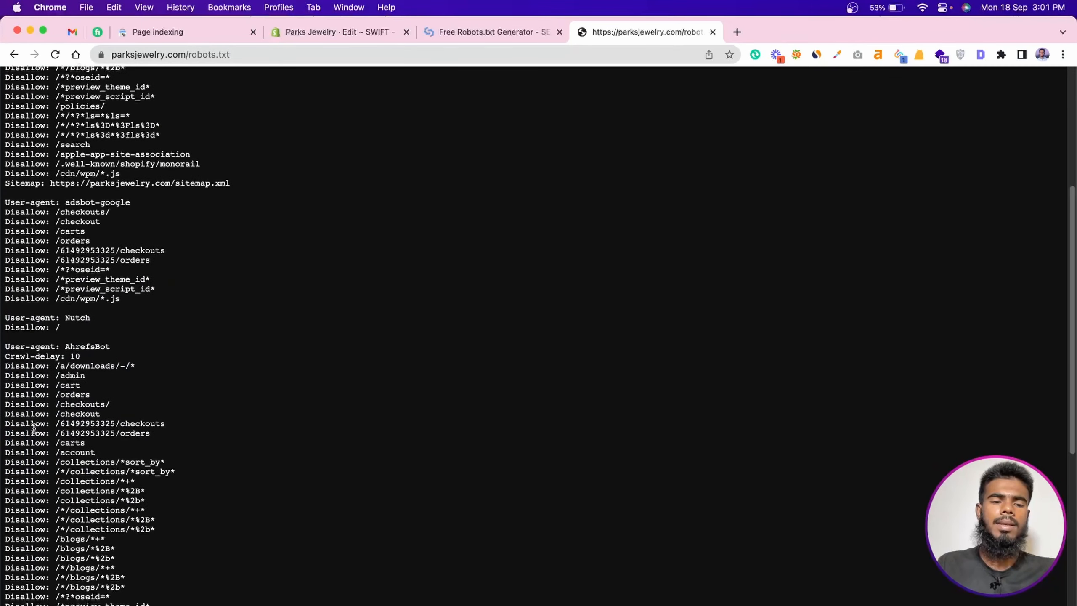
left_click_drag(5, 341, 160, 483)
left_click(253, 440)
scroll(252, 440, "down", 12)
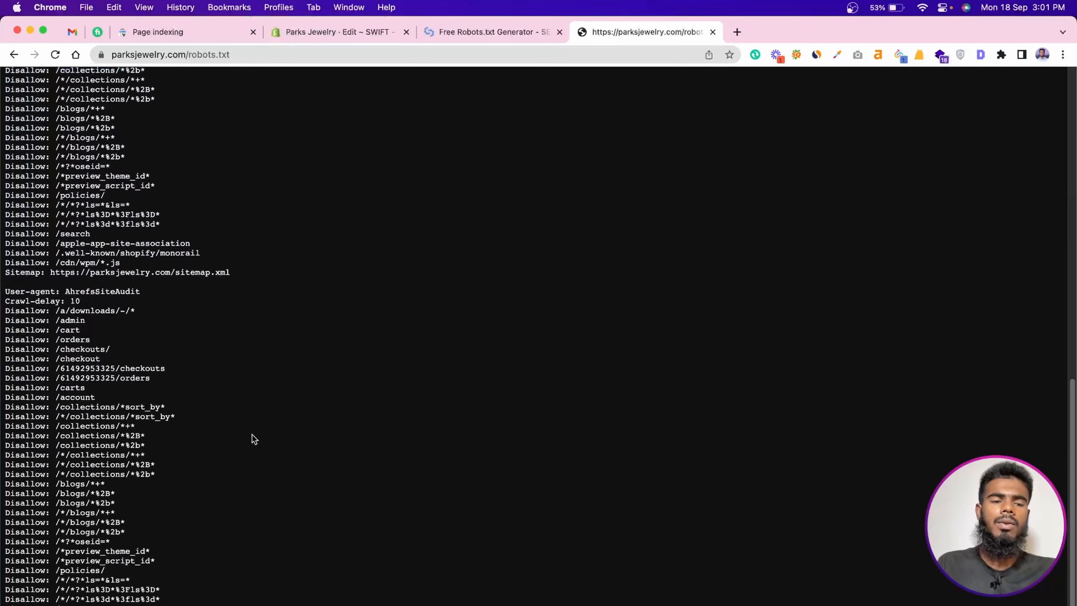
scroll(130, 350, "down", 5)
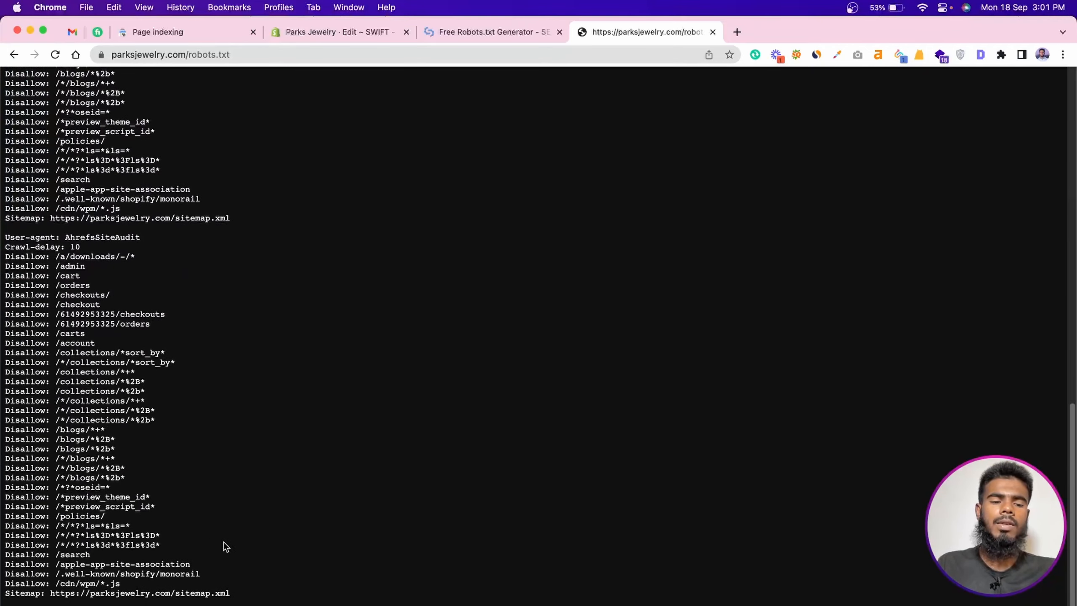
scroll(204, 408, "up", 9)
left_click(196, 378)
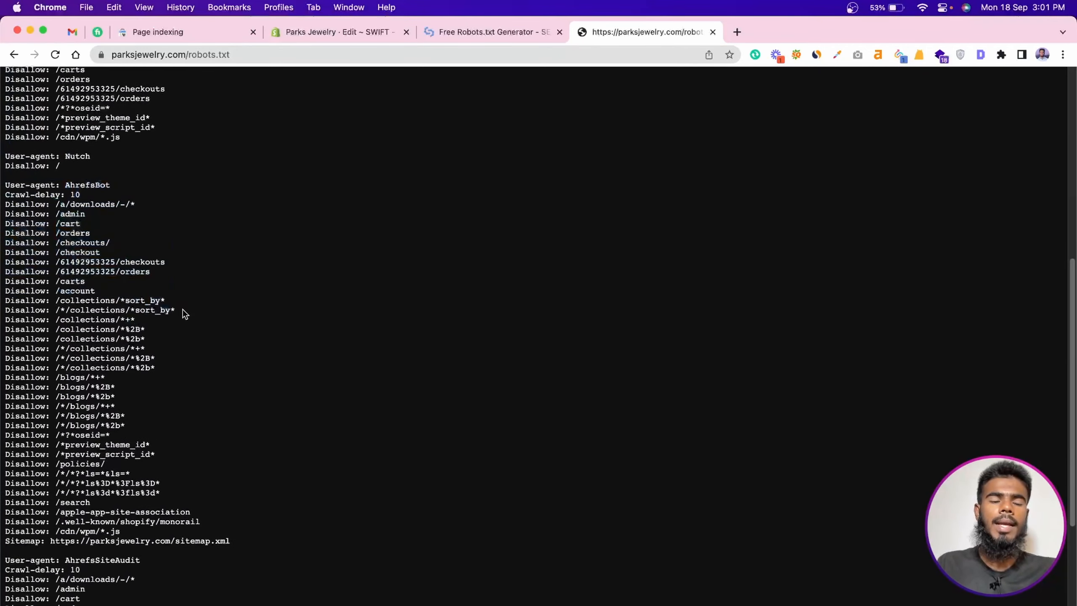
scroll(207, 321, "up", 12)
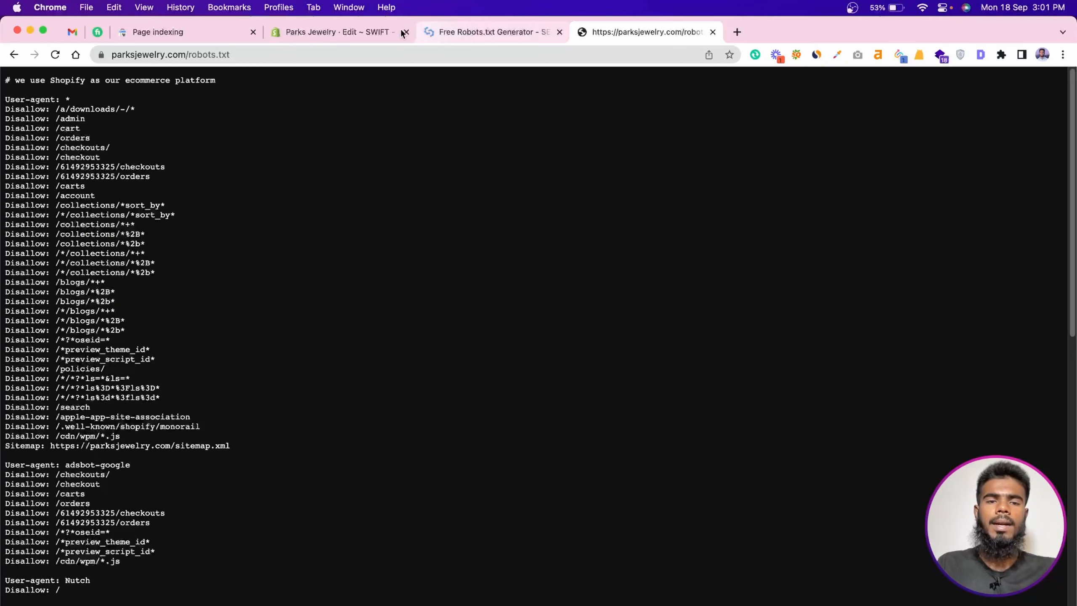
left_click(354, 32)
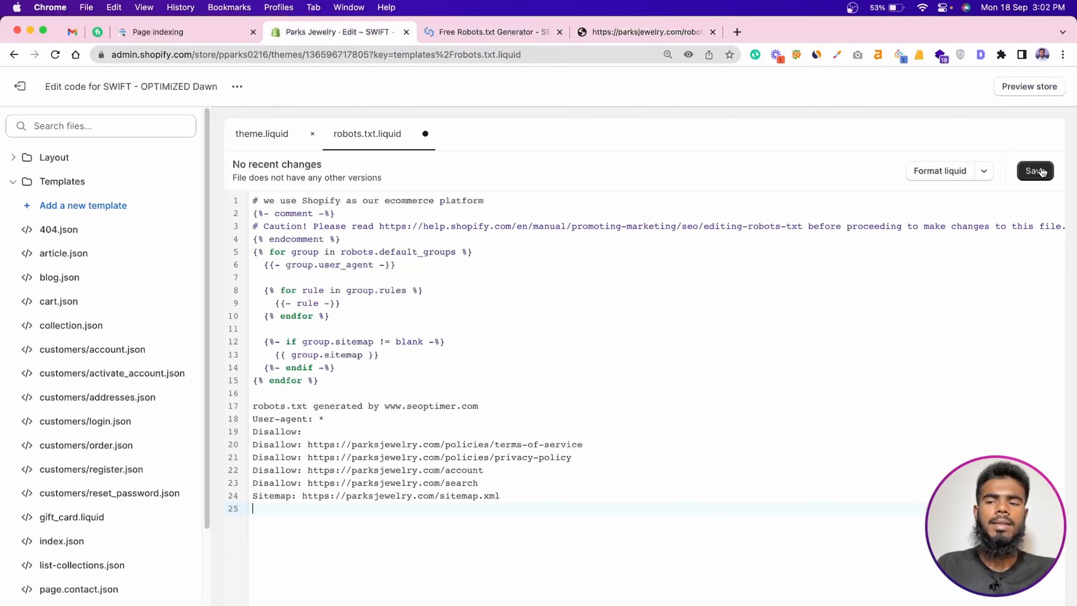
left_click_drag(252, 406, 501, 402)
left_click(501, 402)
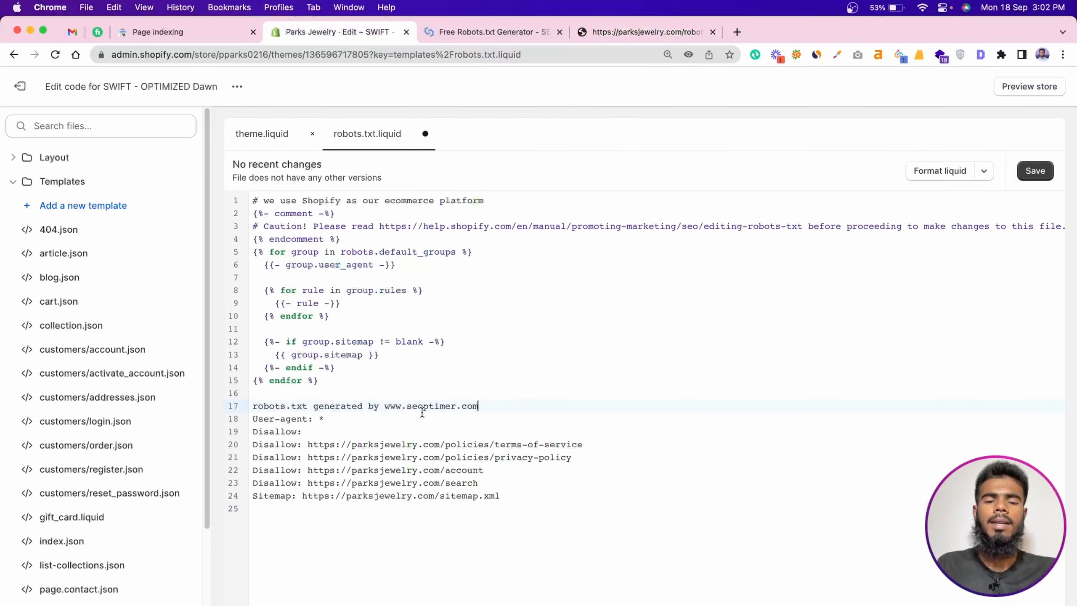
left_click(486, 33)
left_click_drag(176, 55, 109, 59)
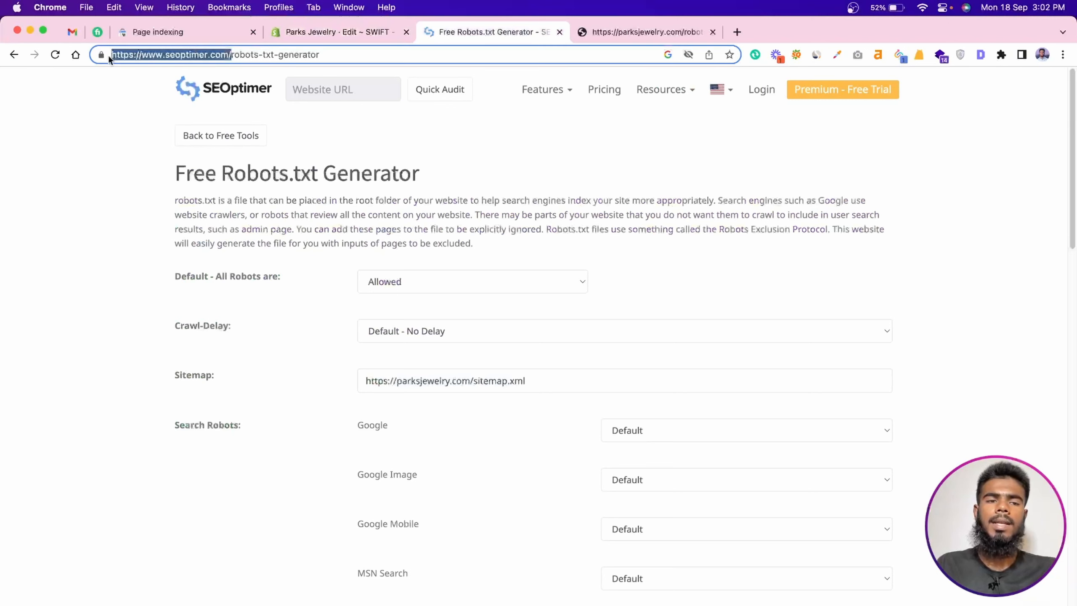
left_click(319, 26)
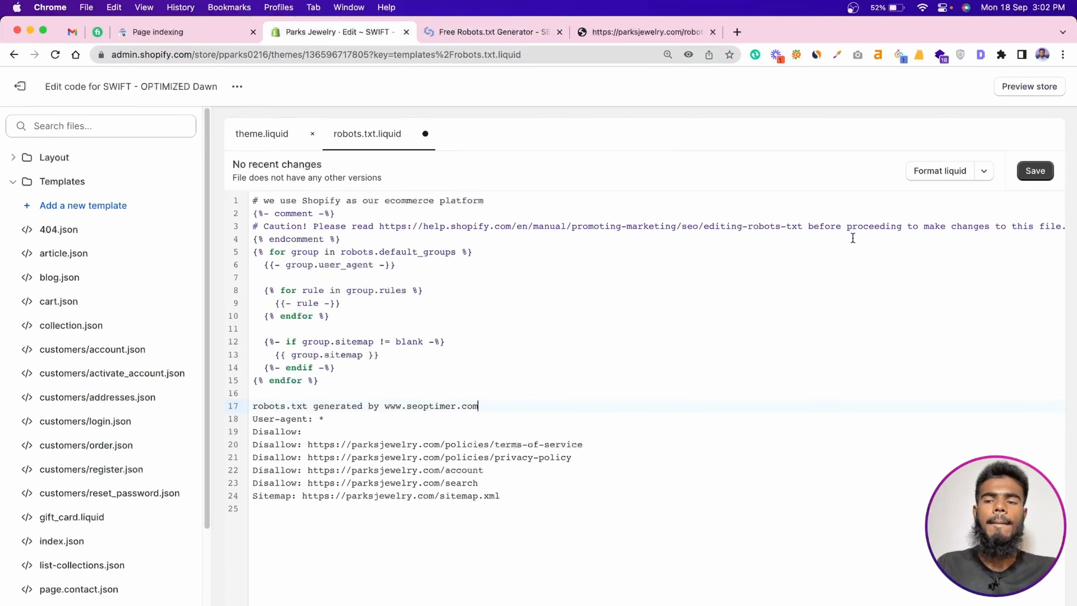
Save the robots.txt.liquid template and return to the live parksjewelry.com/robots.txt page
left_click(1034, 170)
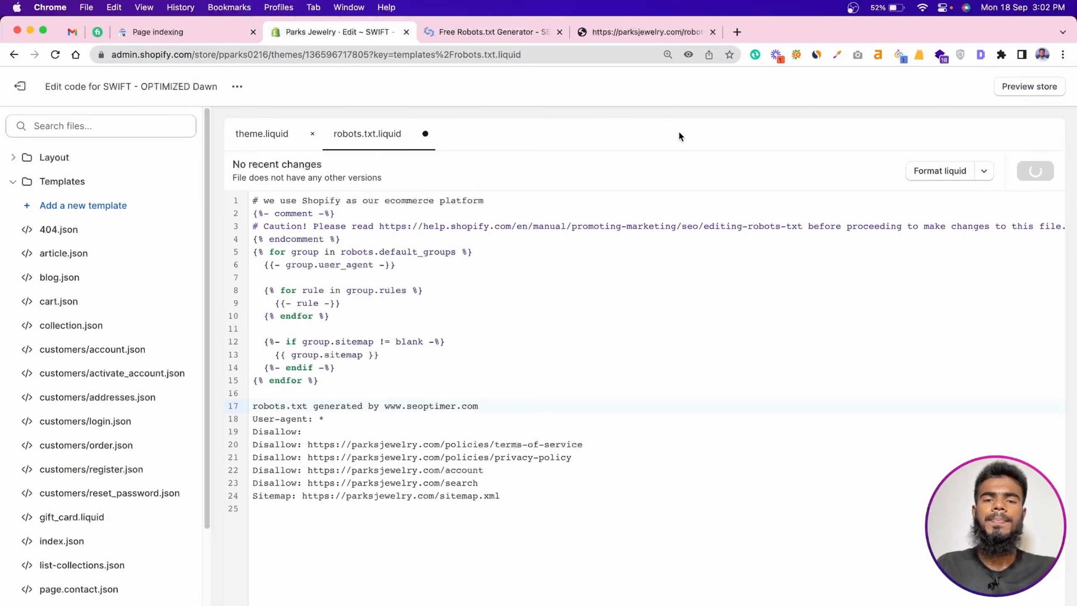
left_click(647, 32)
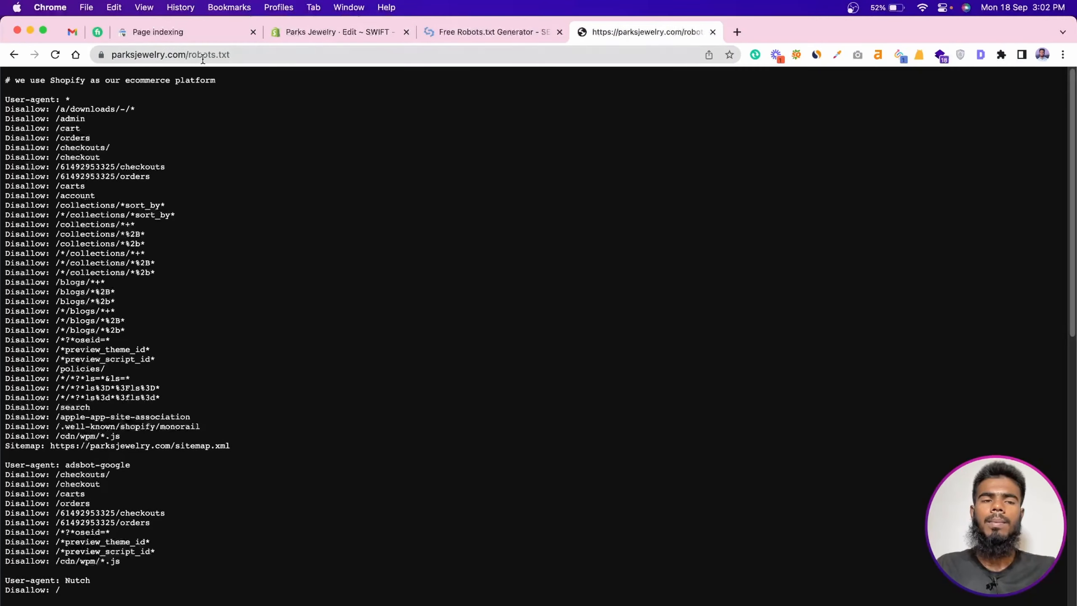
left_click(55, 55)
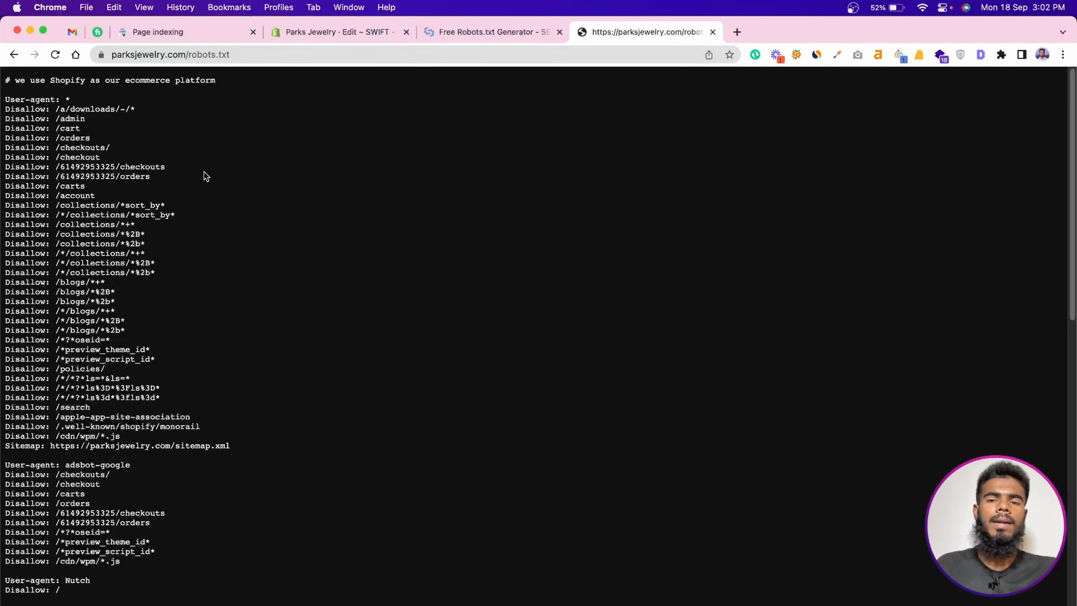
scroll(256, 216, "down", 5)
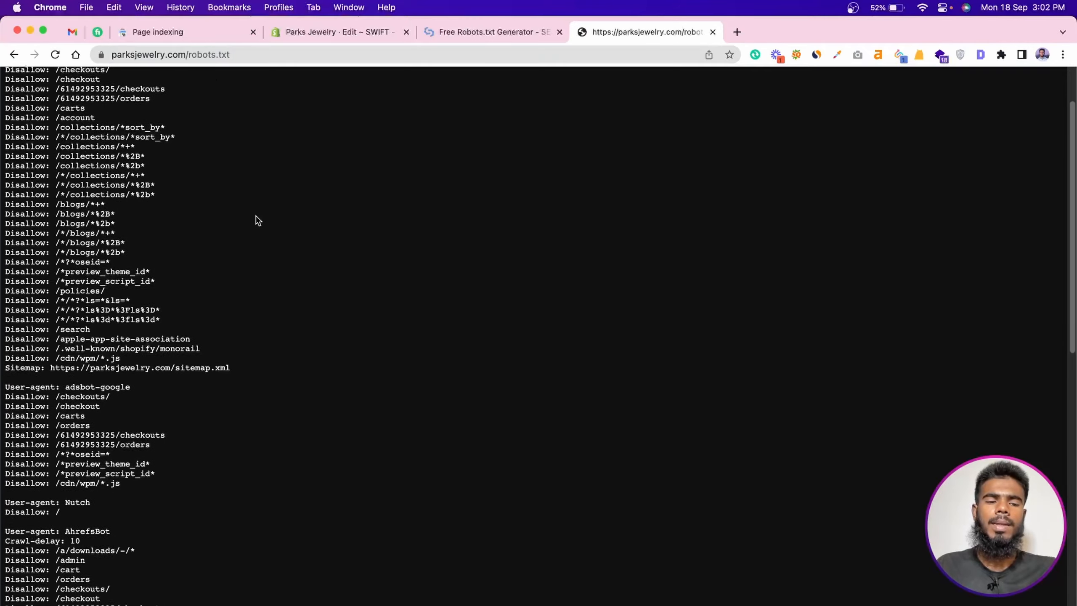
scroll(196, 259, "down", 15)
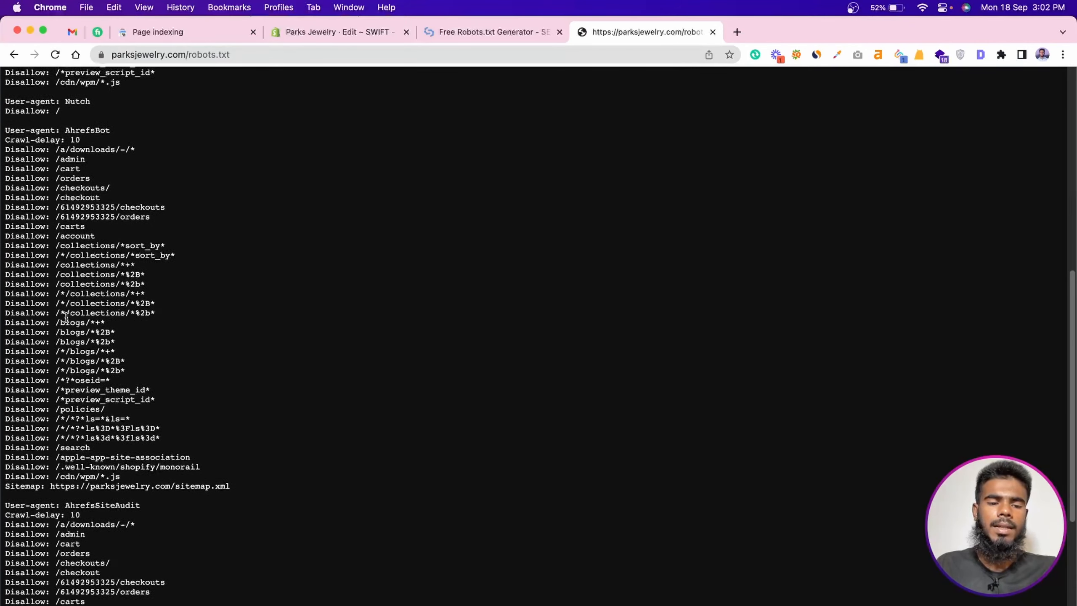
scroll(83, 340, "down", 10)
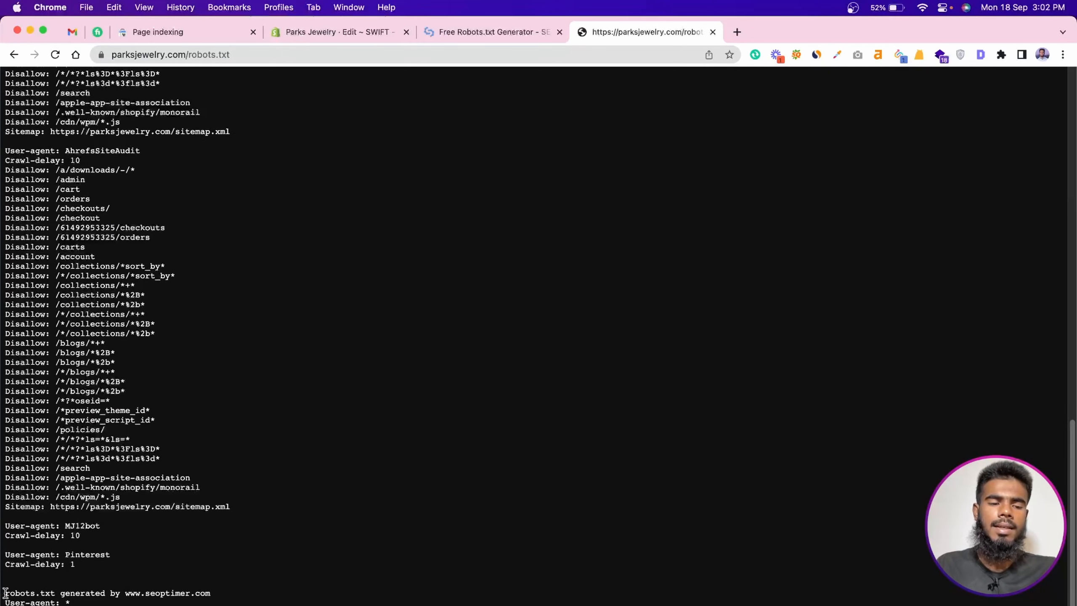
left_click_drag(16, 593, 239, 593)
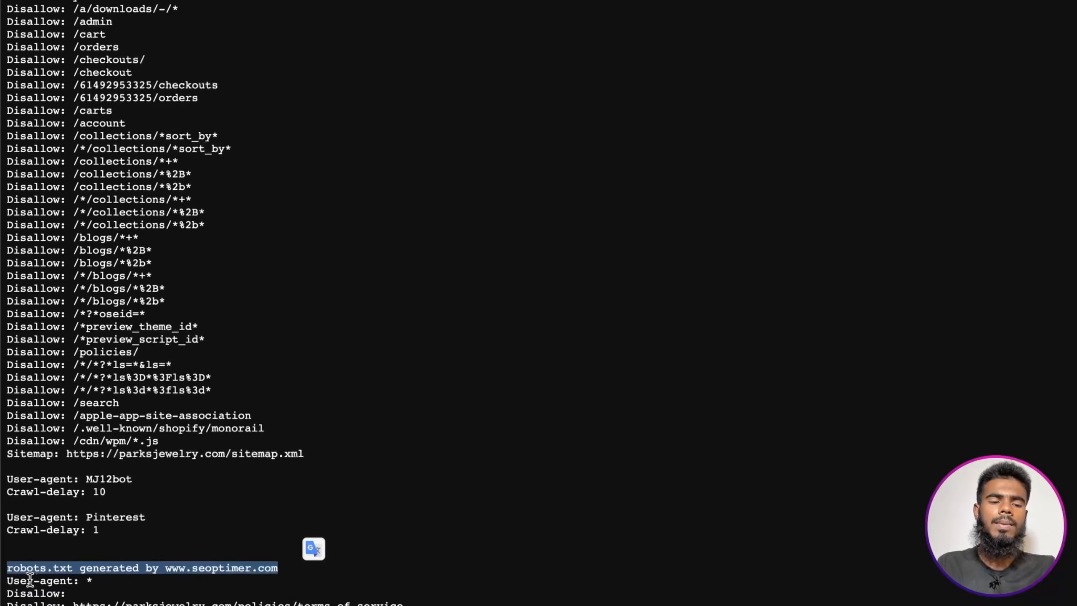
left_click(10, 566)
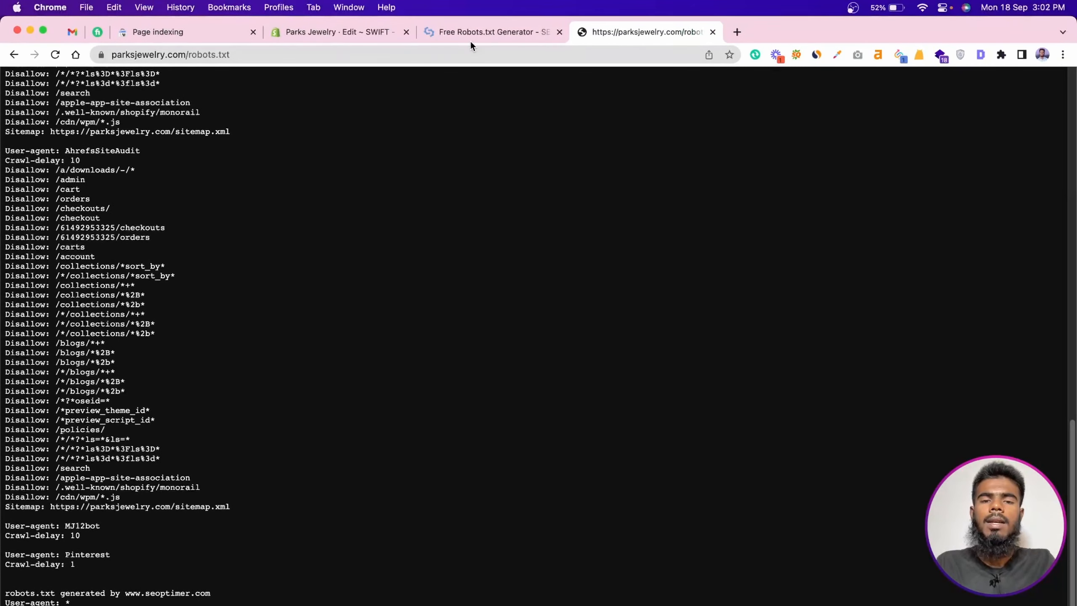
Exit the theme code editor to Themes and review the Blocked by robots.txt example URLs in Google Search Console
left_click(333, 34)
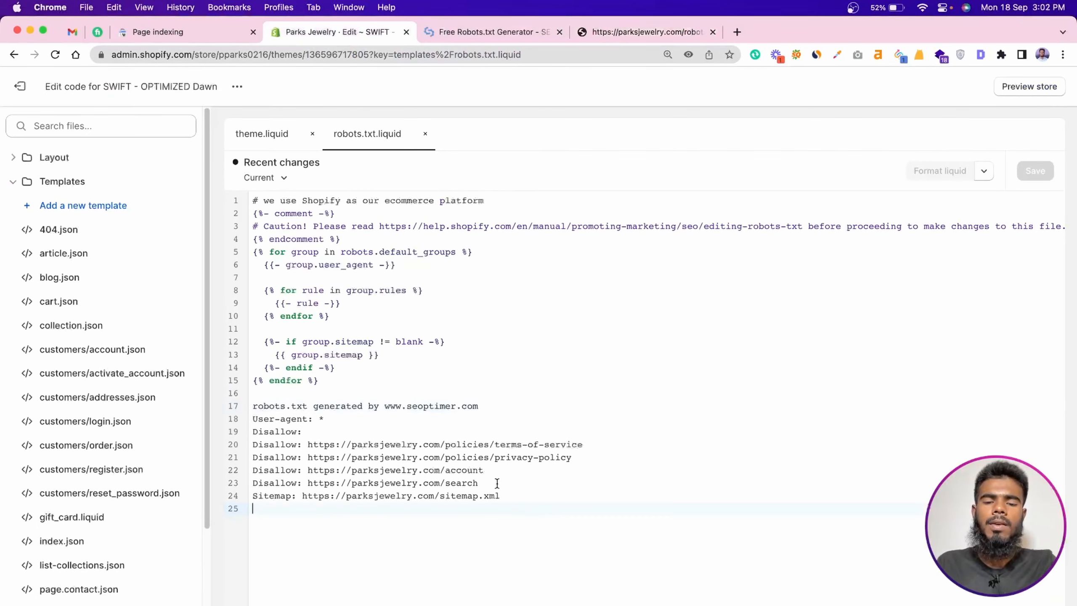
left_click(20, 86)
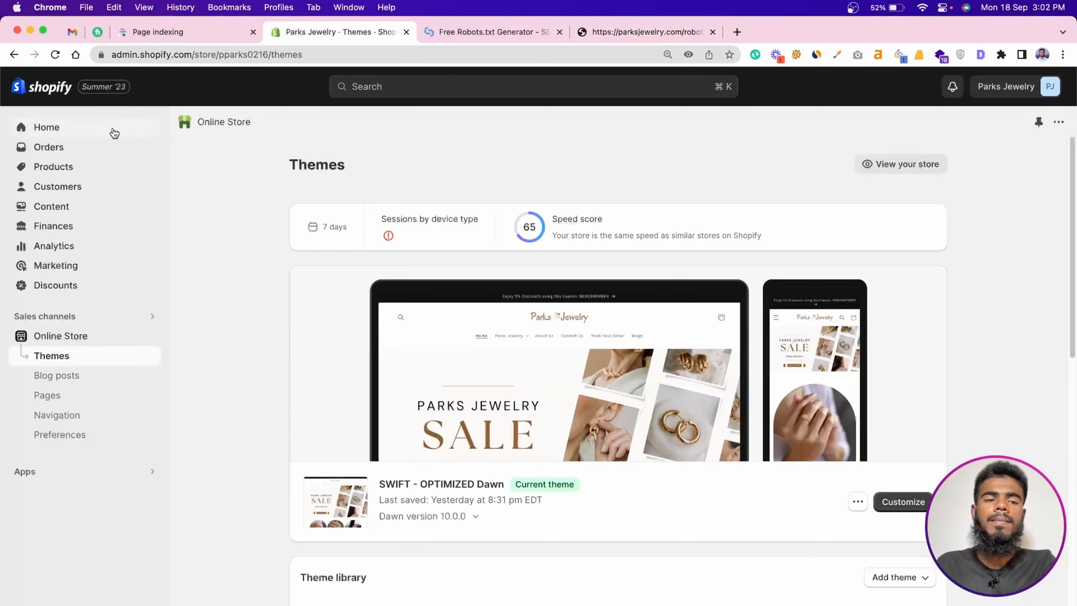
left_click(171, 30)
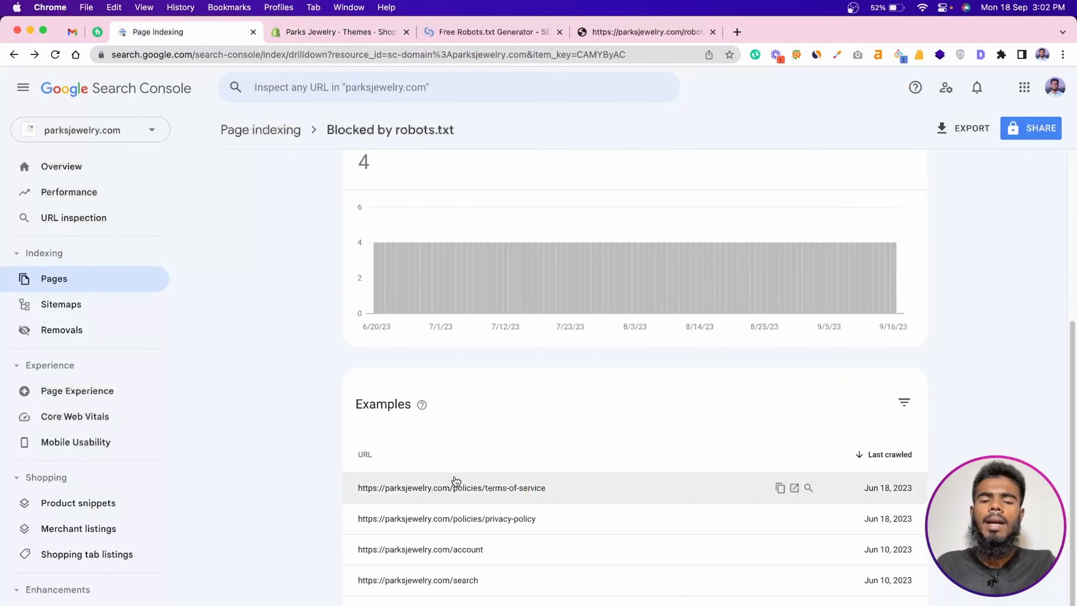
Return from the generator to the Google results for "robots.txt generator", review them and reopen SEOptimer's Free Robots.txt Generator
left_click(467, 32)
left_click(481, 314)
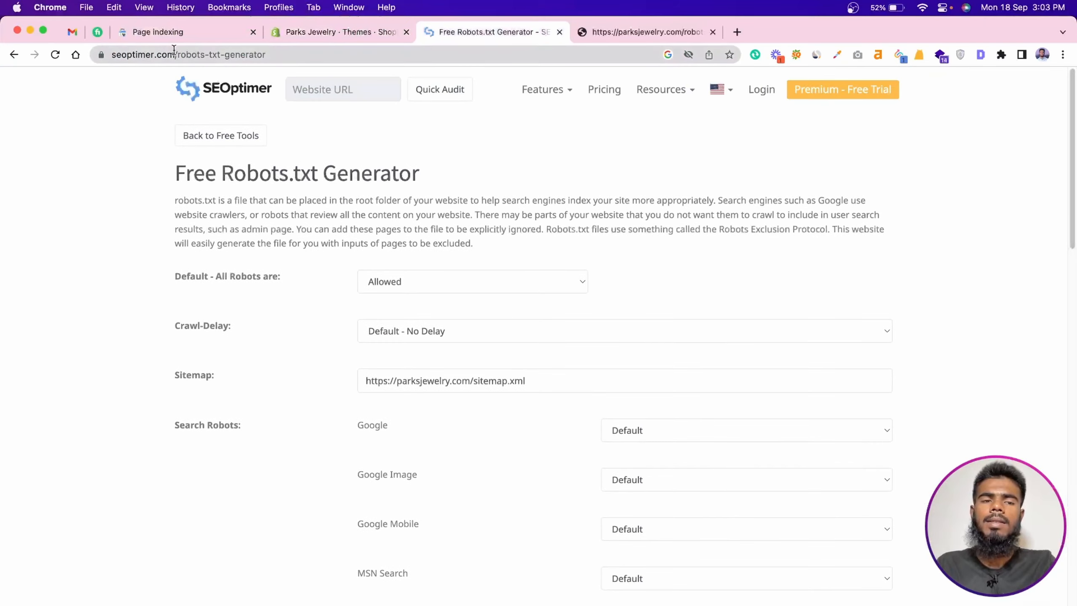
left_click(221, 54)
left_click(14, 54)
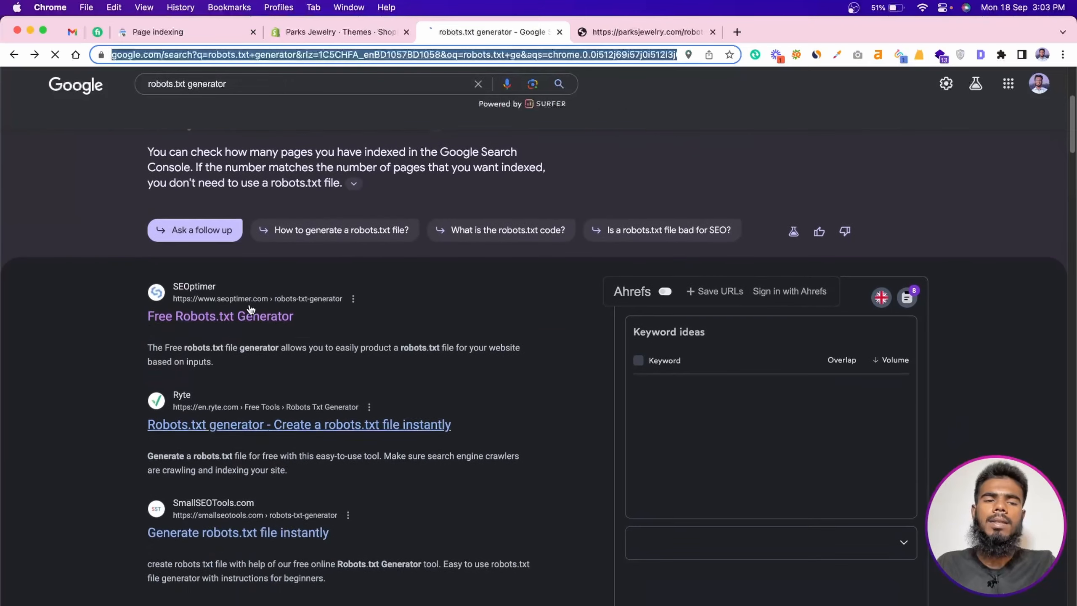
left_click_drag(252, 84, 148, 83)
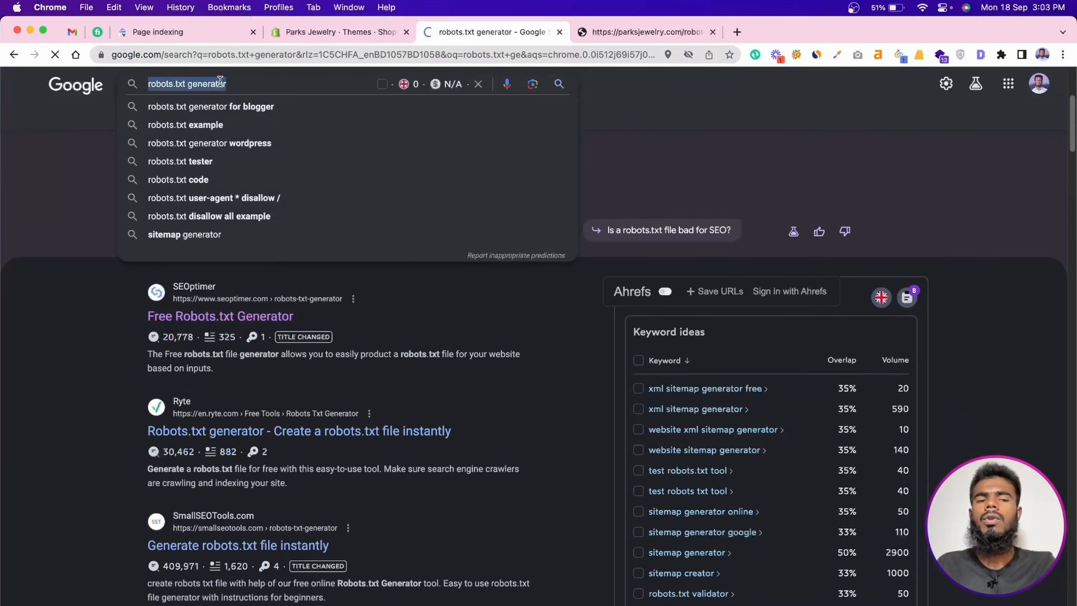
scroll(66, 330, "down", 15)
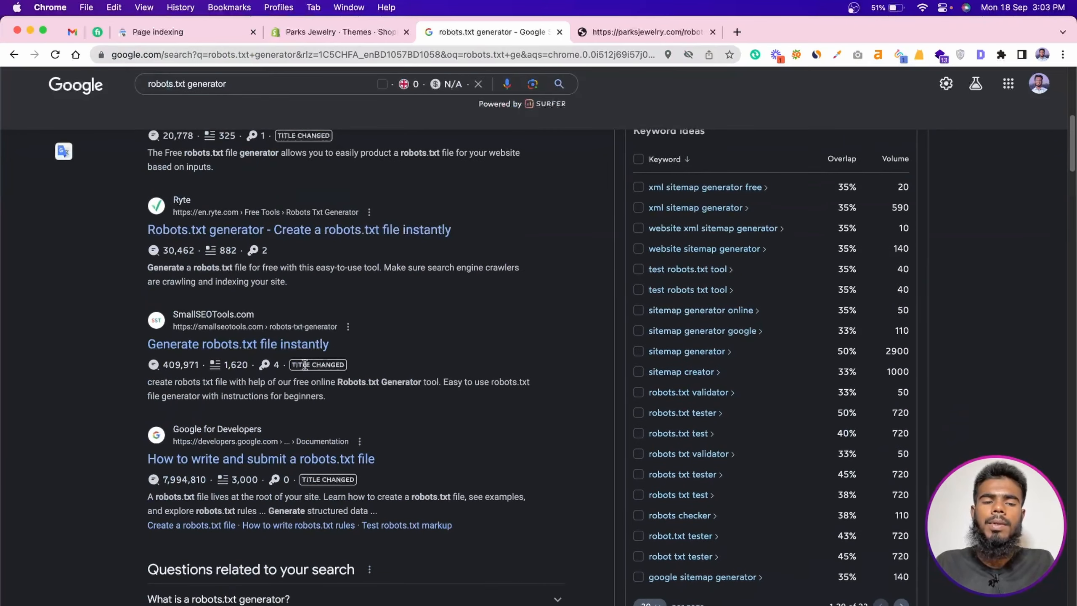
scroll(64, 358, "up", 10)
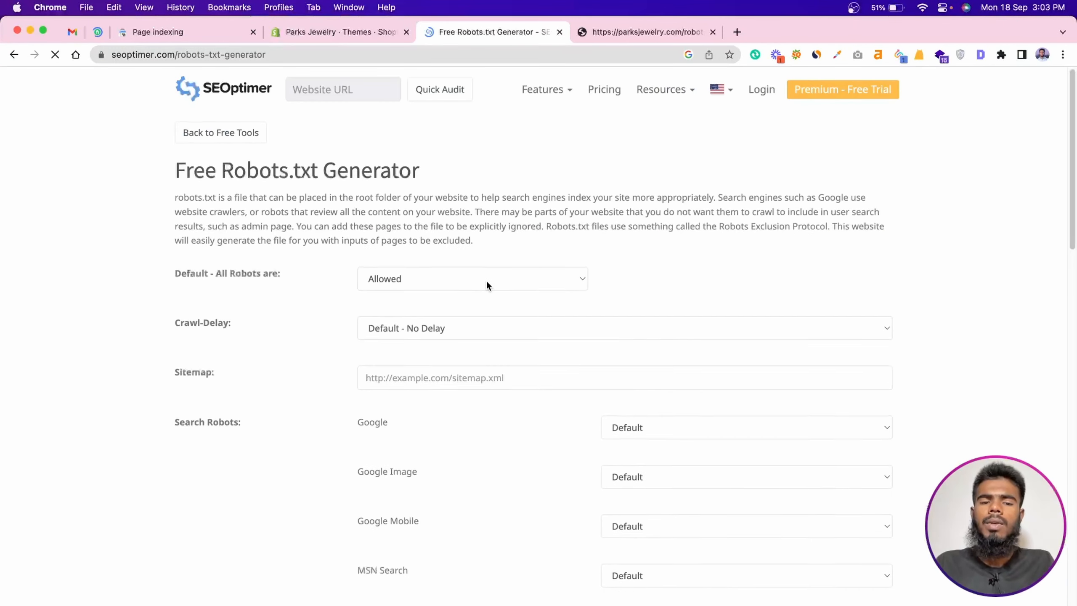
Review the generator's Sitemap and Restricted Directories fields, and copy the contents of its generated file box to the clipboard
scroll(466, 254, "down", 4)
left_click(384, 226)
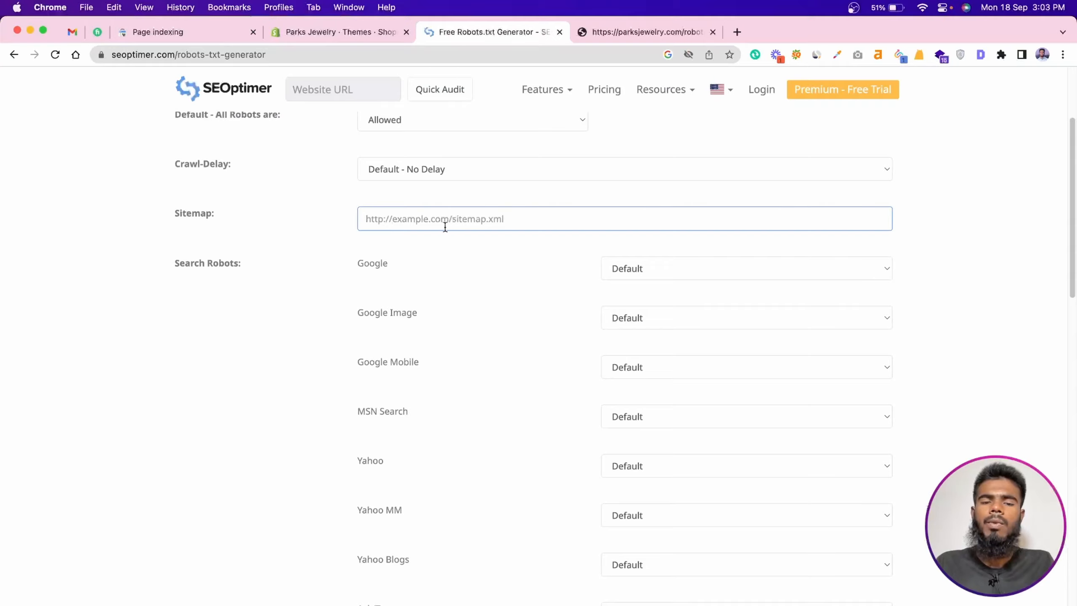
scroll(459, 252, "down", 15)
left_click_drag(426, 277, 363, 281)
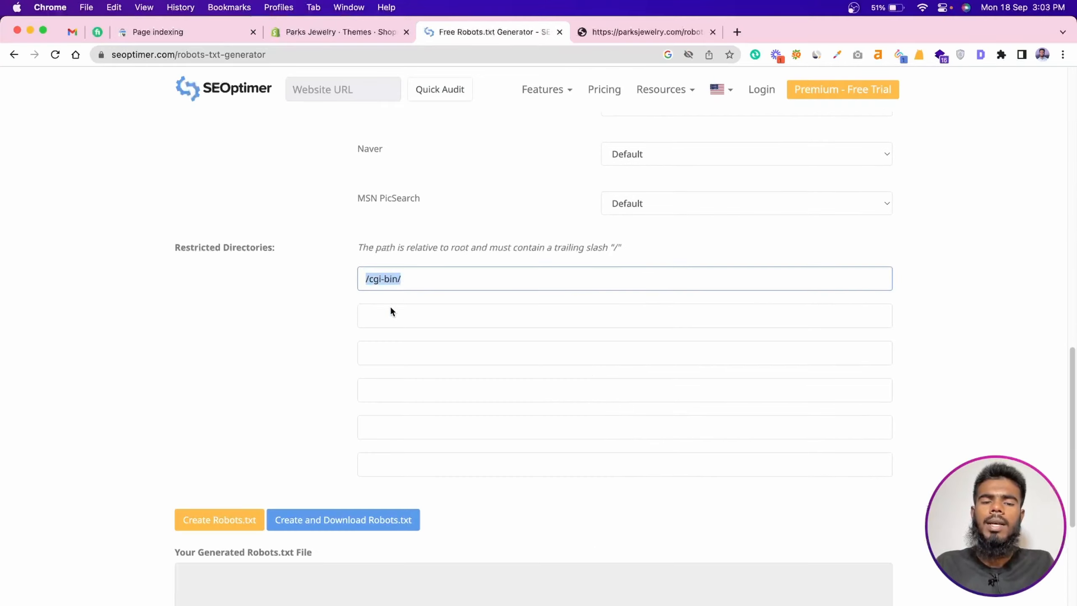
scroll(466, 428, "down", 5)
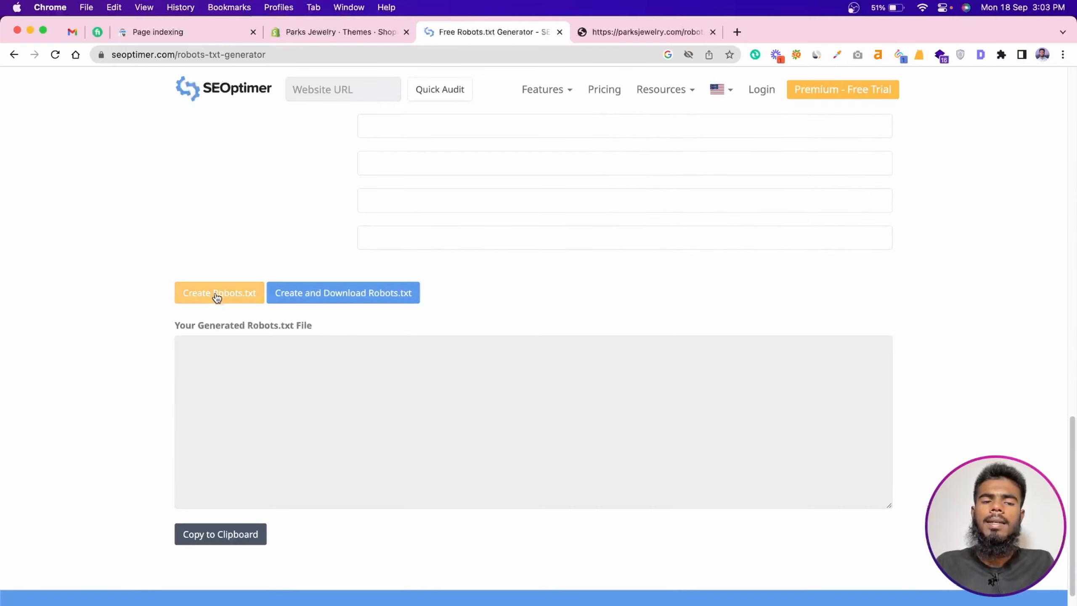
left_click(204, 377)
left_click(261, 539)
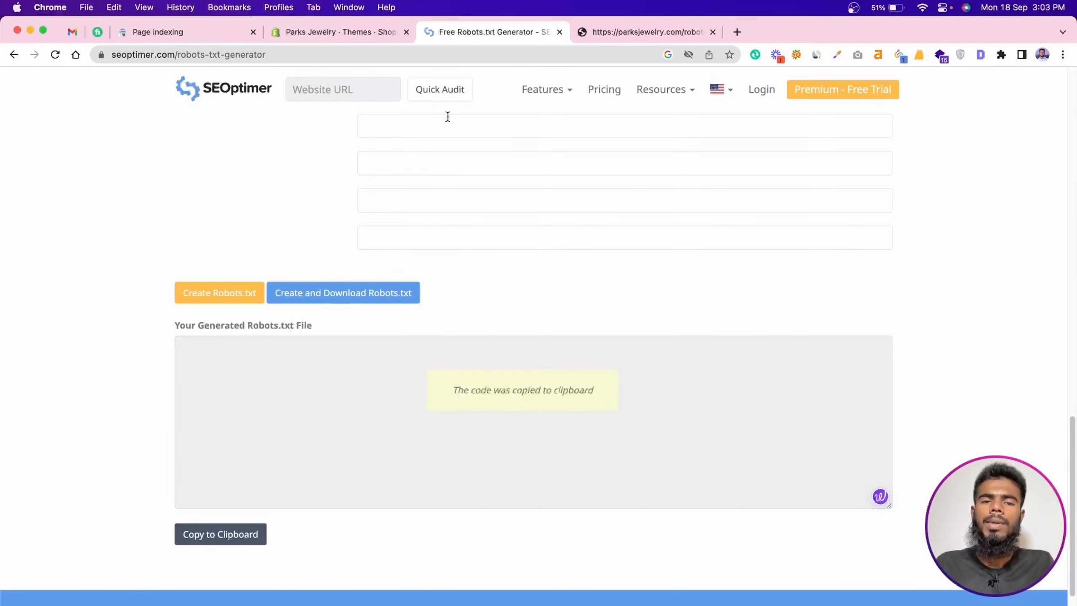
Open the code of the SWIFT - OPTIMIZED Dawn theme in Shopify and find robots.txt.liquid by searching for "robo"
left_click(315, 41)
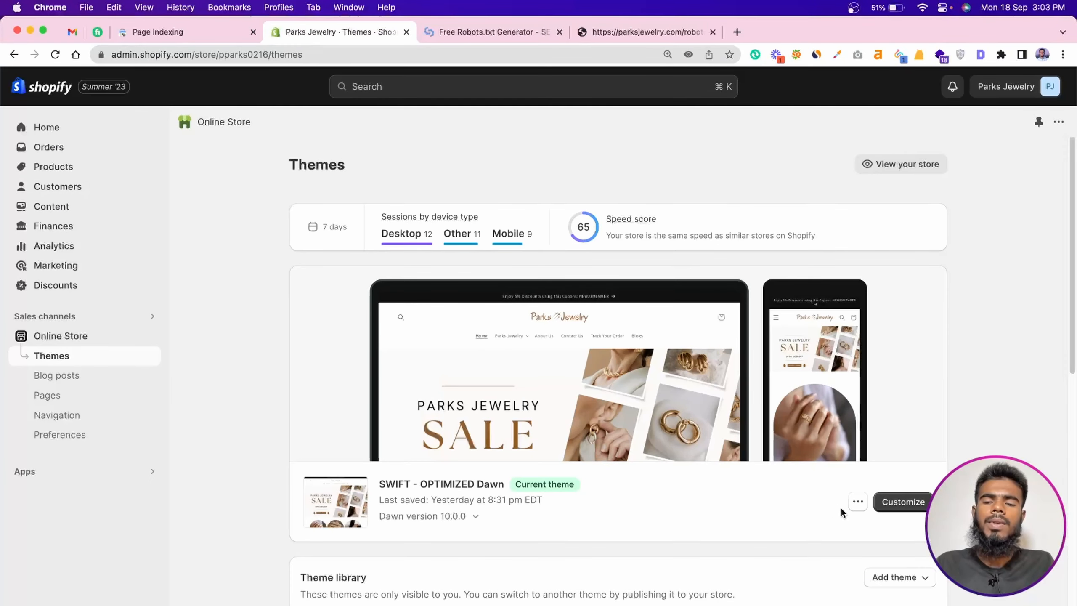
left_click(857, 501)
left_click(803, 447)
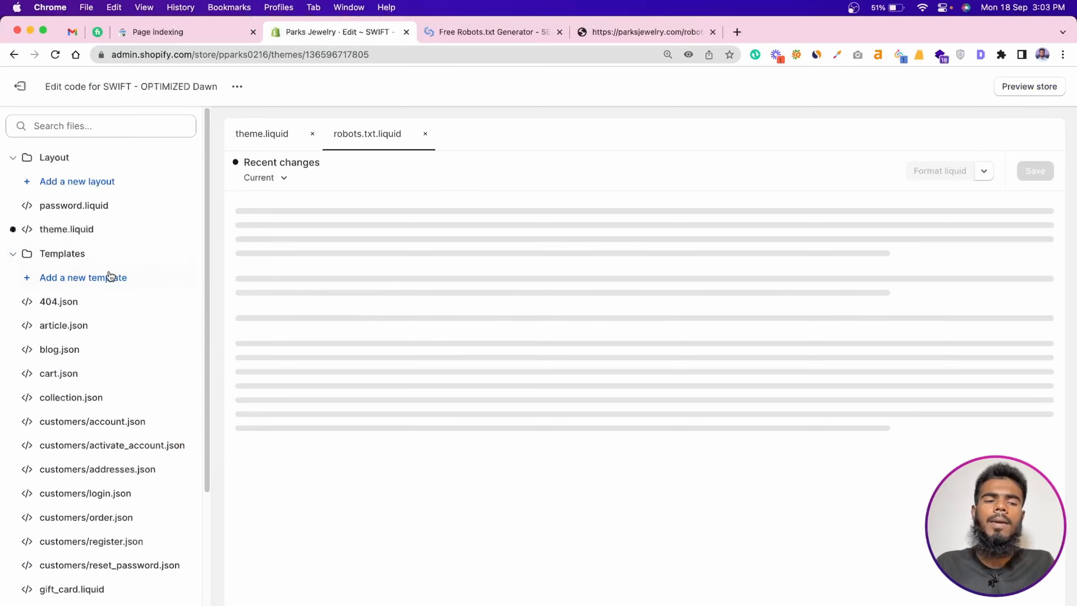
scroll(101, 339, "down", 3)
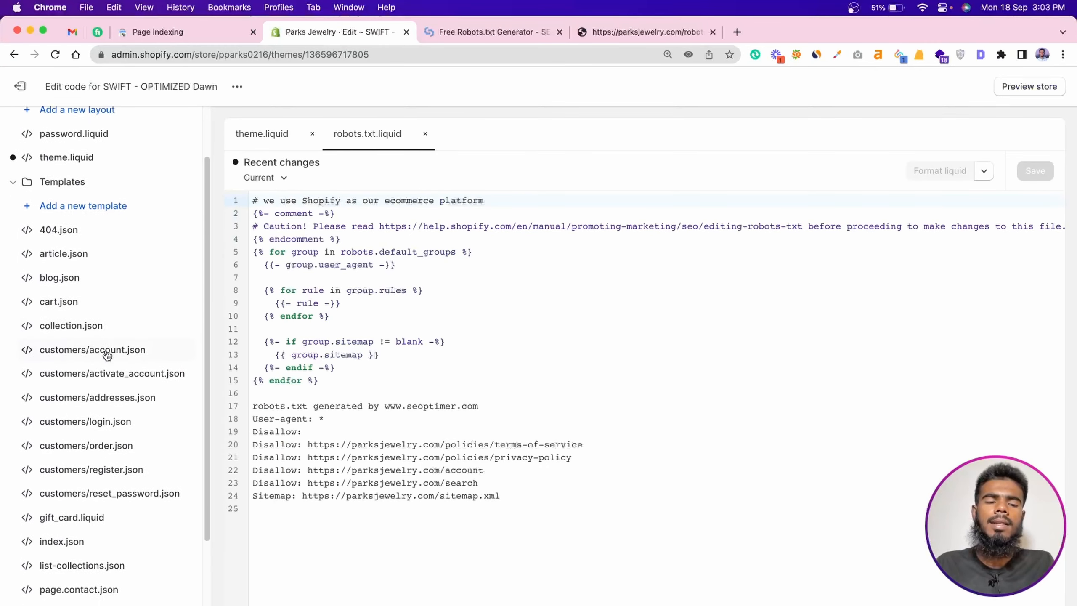
scroll(107, 356, "up", 3)
left_click(103, 125)
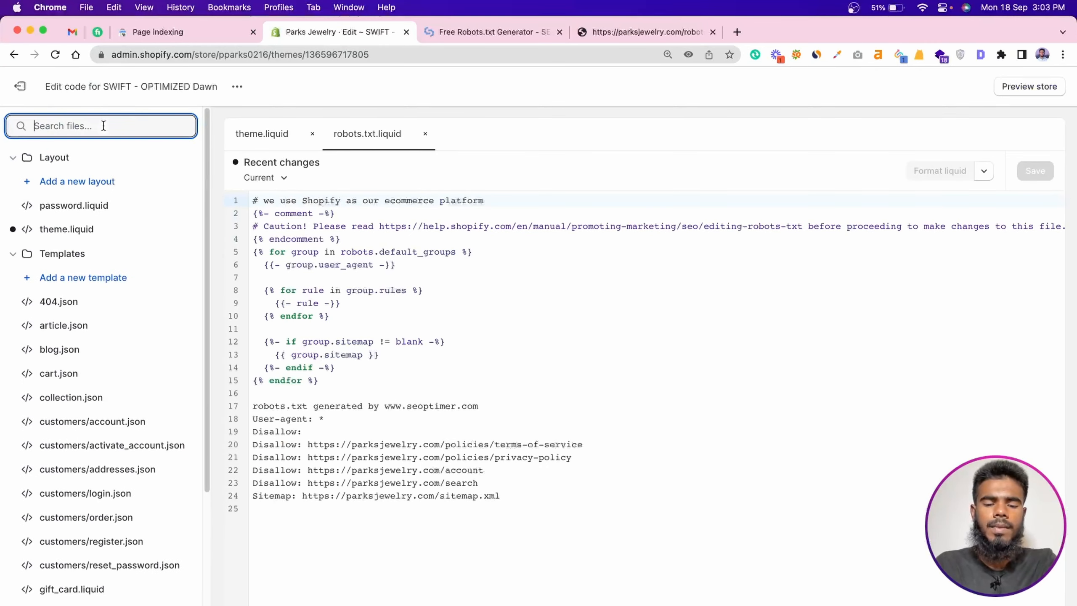
type("robo")
left_click(93, 232)
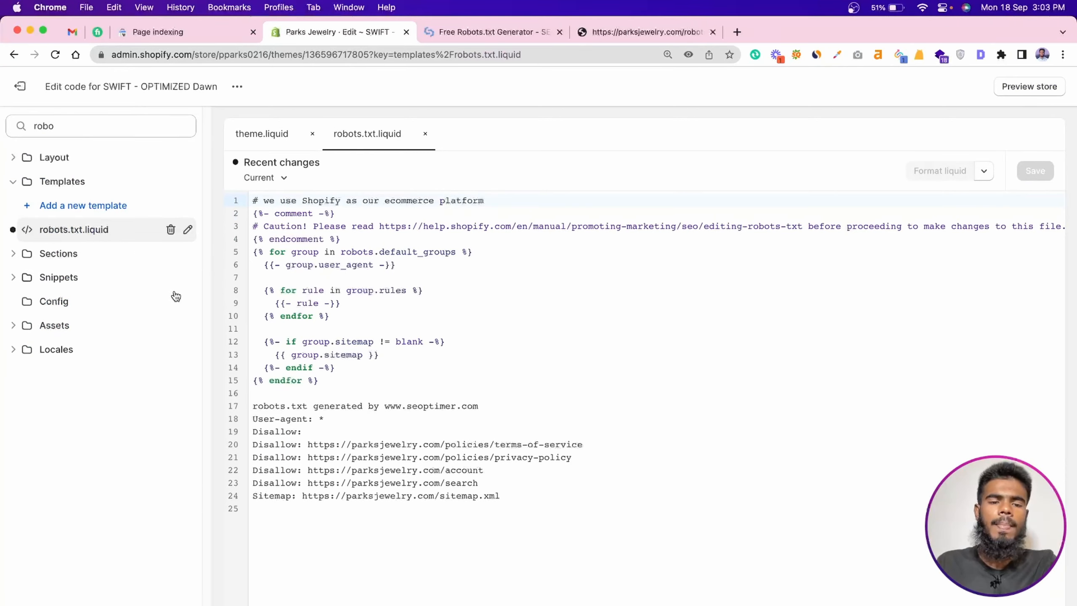
Review the generated rules in robots.txt.liquid and the types offered for a new template, and exit to the store's home page
left_click_drag(536, 496, 253, 406)
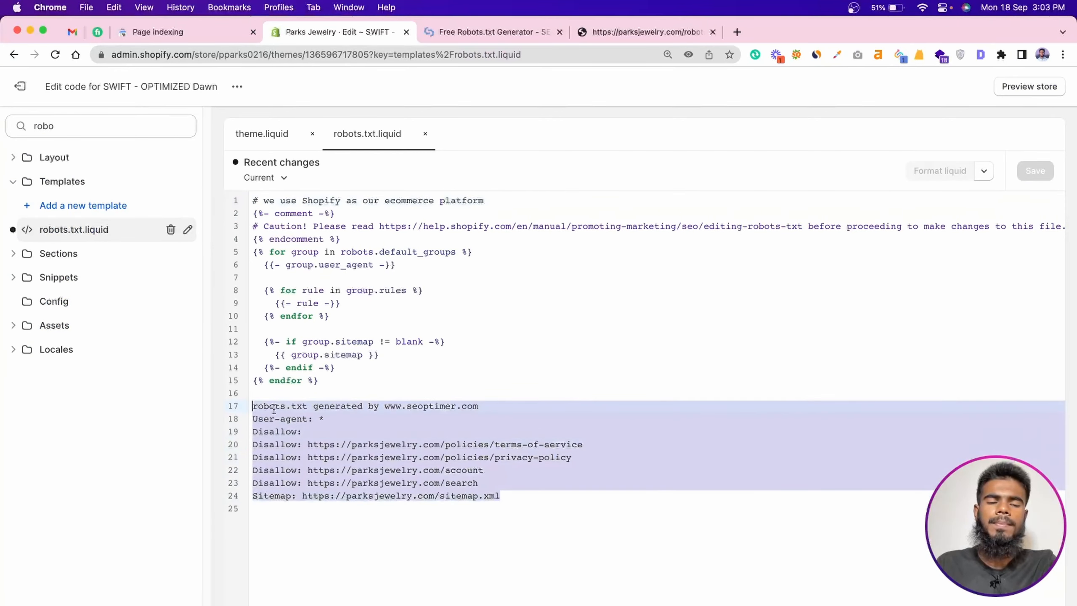
left_click(525, 469)
left_click(451, 373)
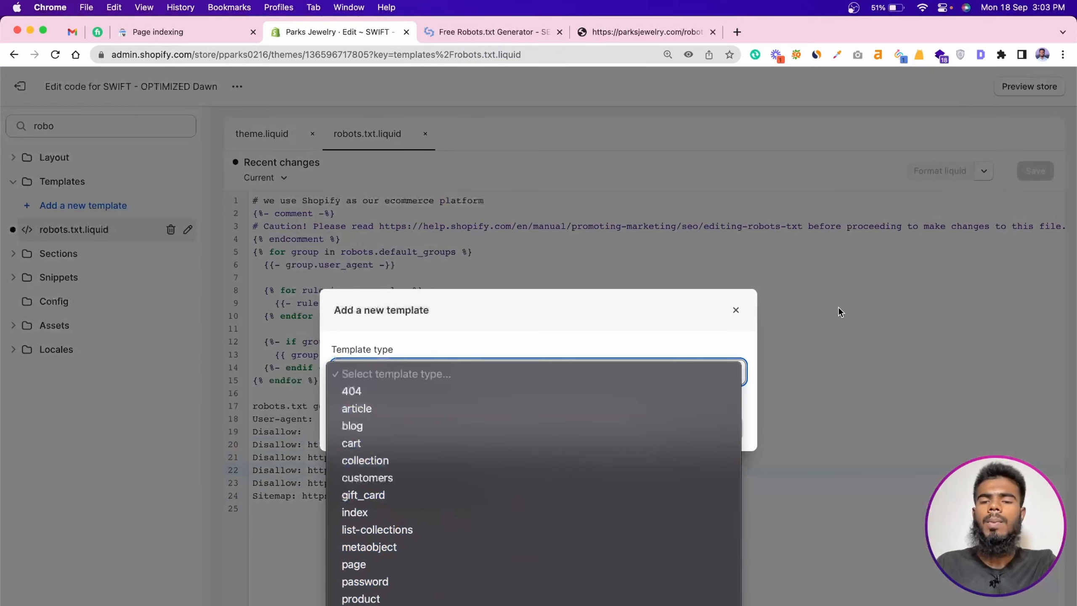
left_click(746, 314)
left_click(735, 310)
left_click(37, 90)
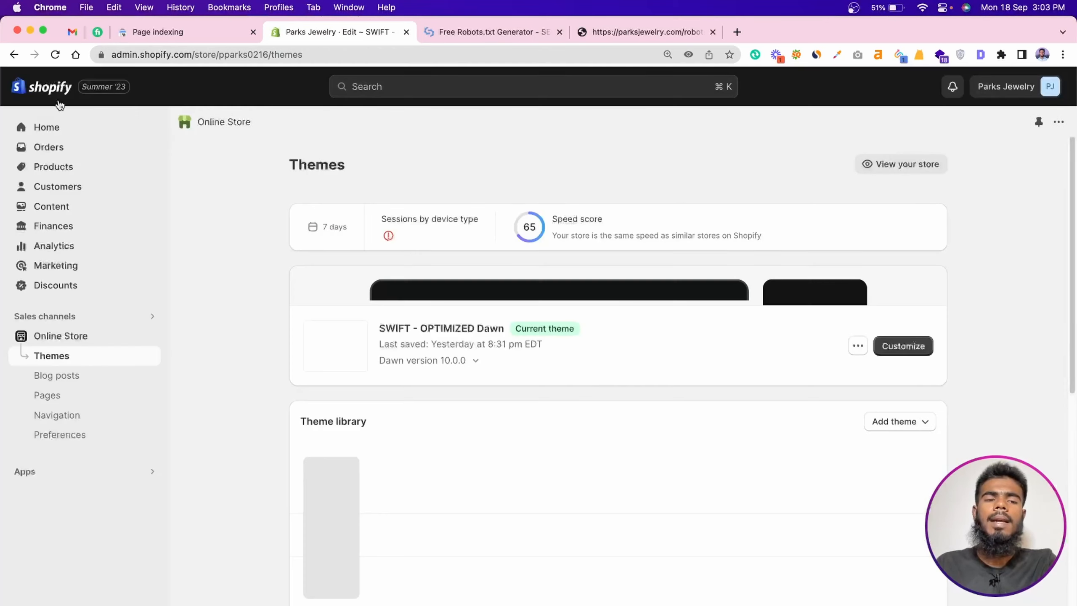
left_click(79, 127)
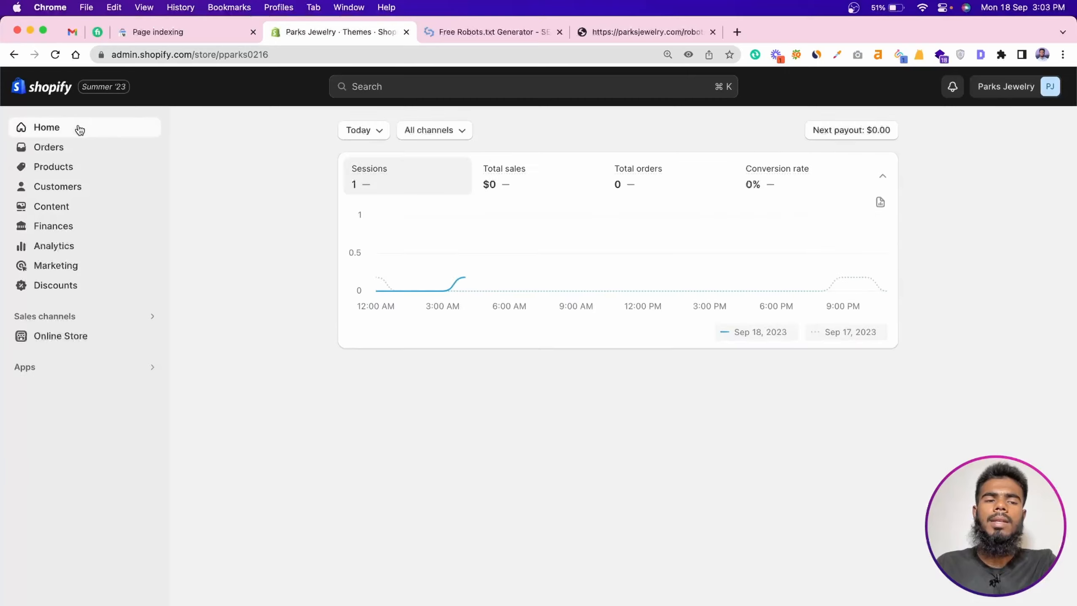
Open jummatul.com/wp-admin/ in a new browser tab and continue to the site despite the insecure connection
left_click(653, 32)
left_click(736, 32)
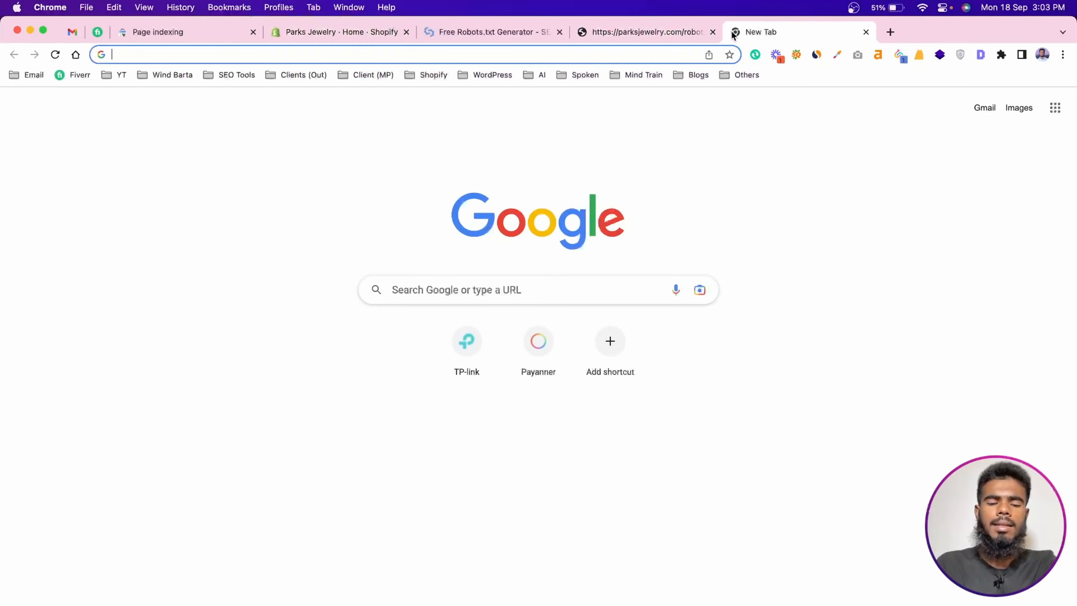
type("jummatul.com/wp-admin/")
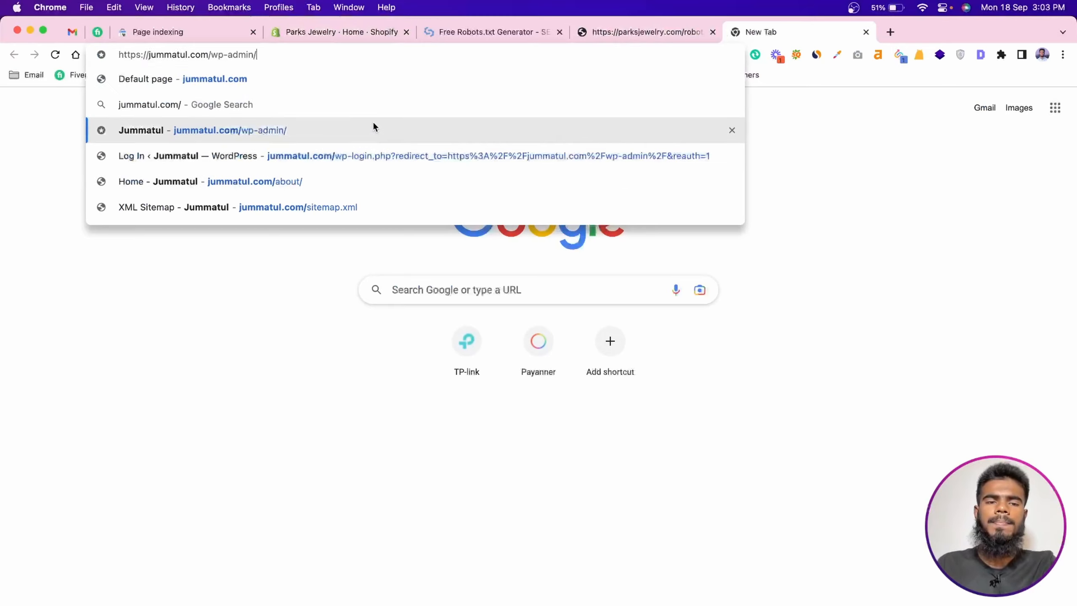
left_click(372, 120)
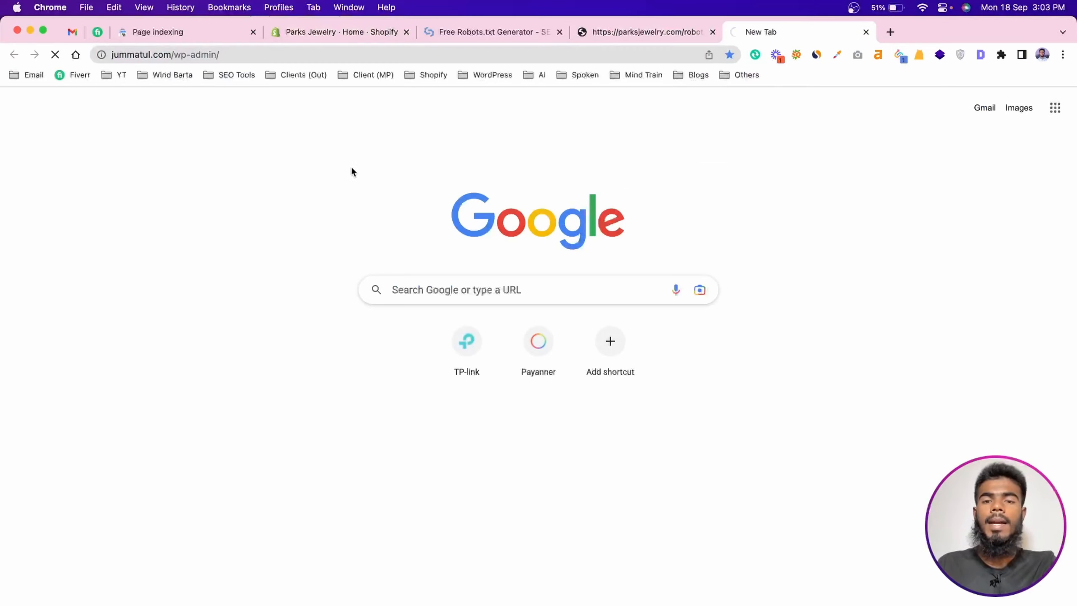
left_click(508, 34)
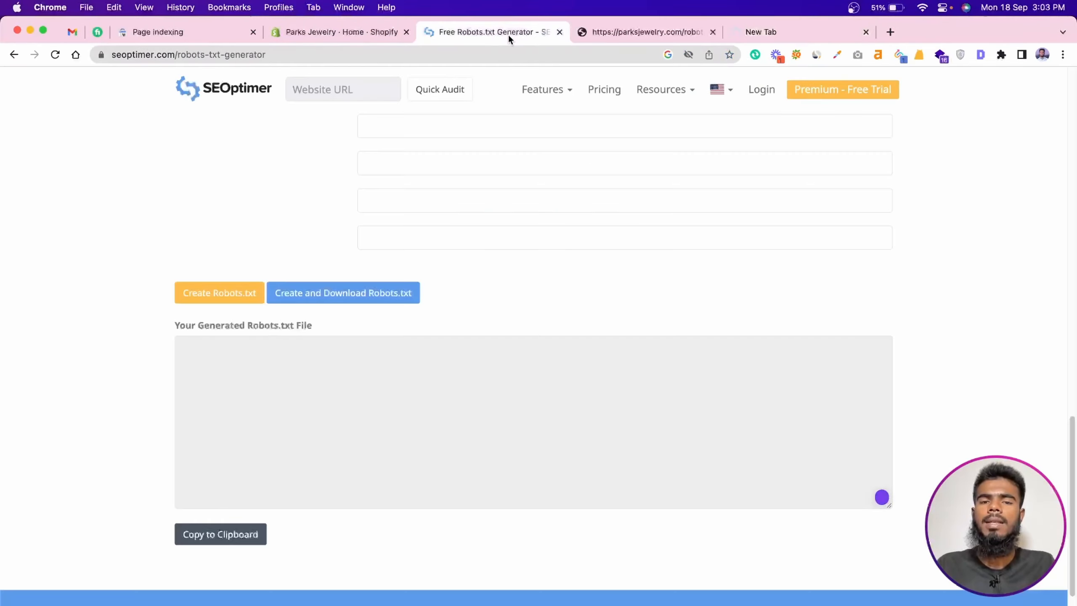
left_click(763, 32)
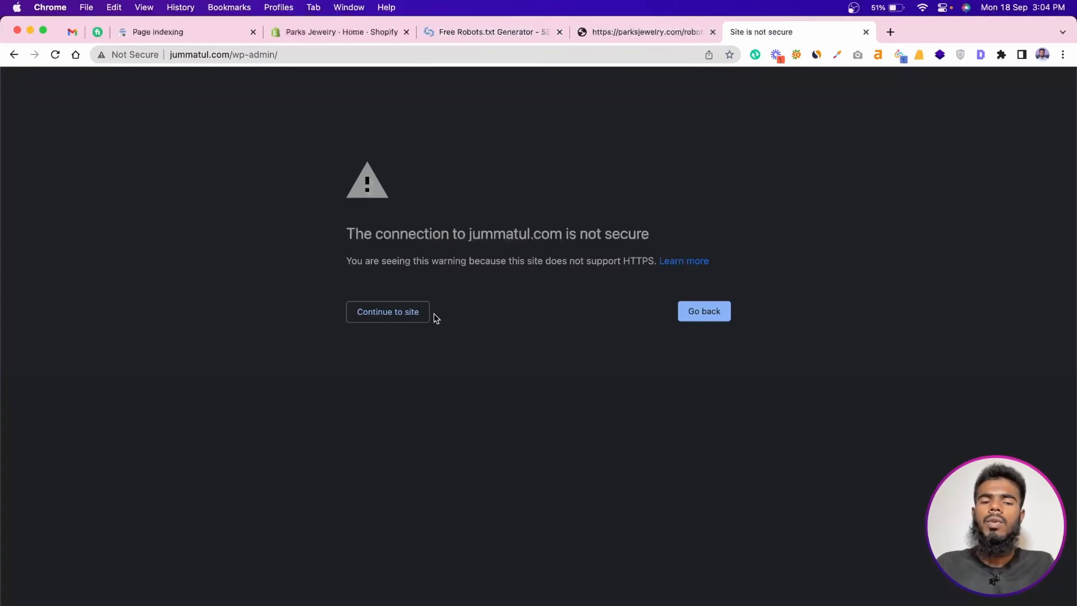
left_click(374, 315)
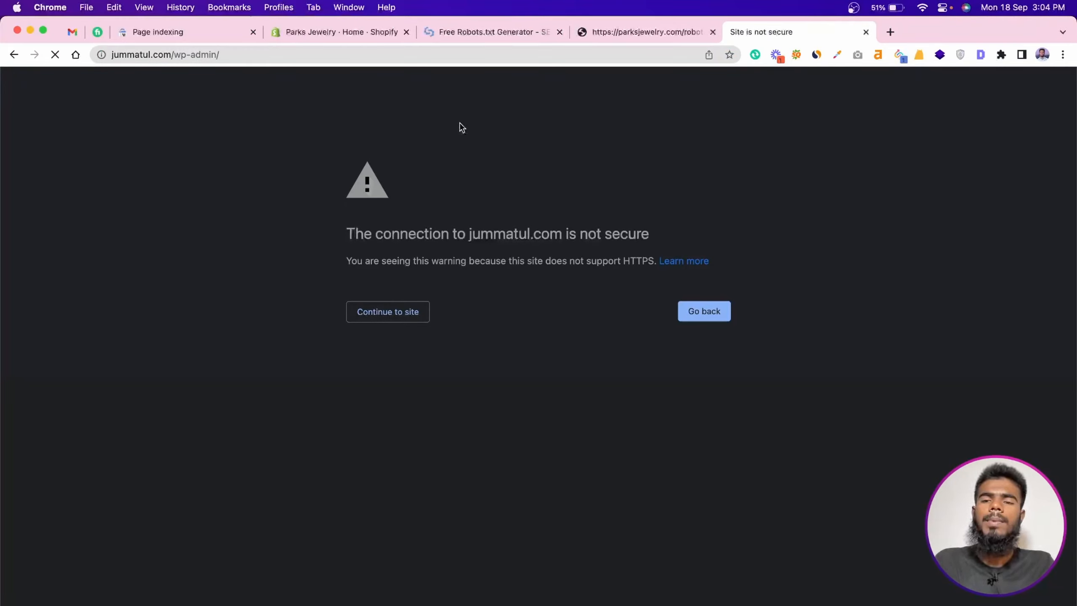
left_click(230, 51)
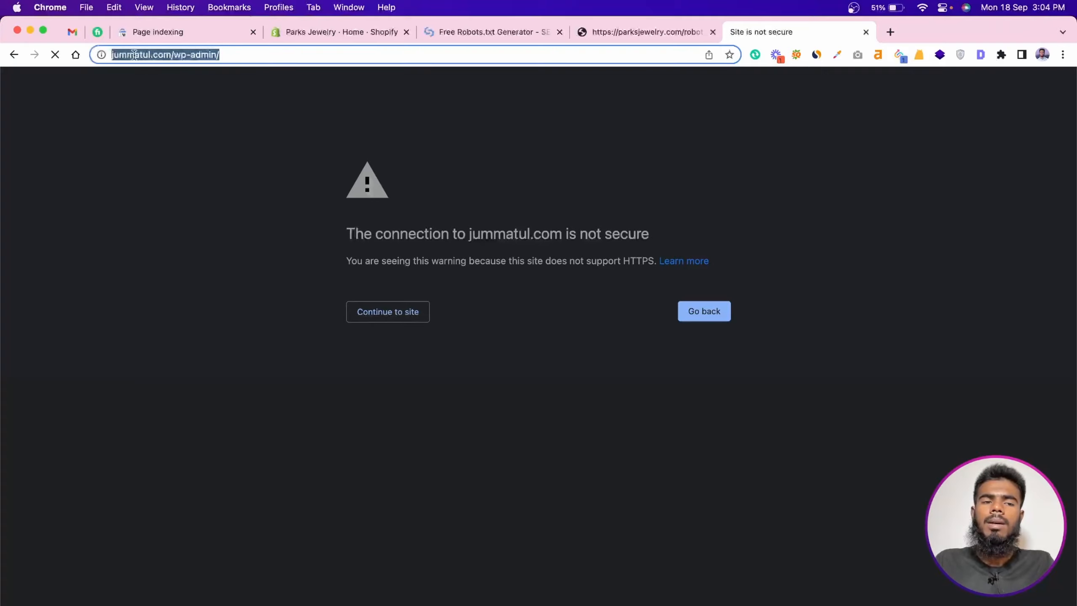
left_click(112, 54)
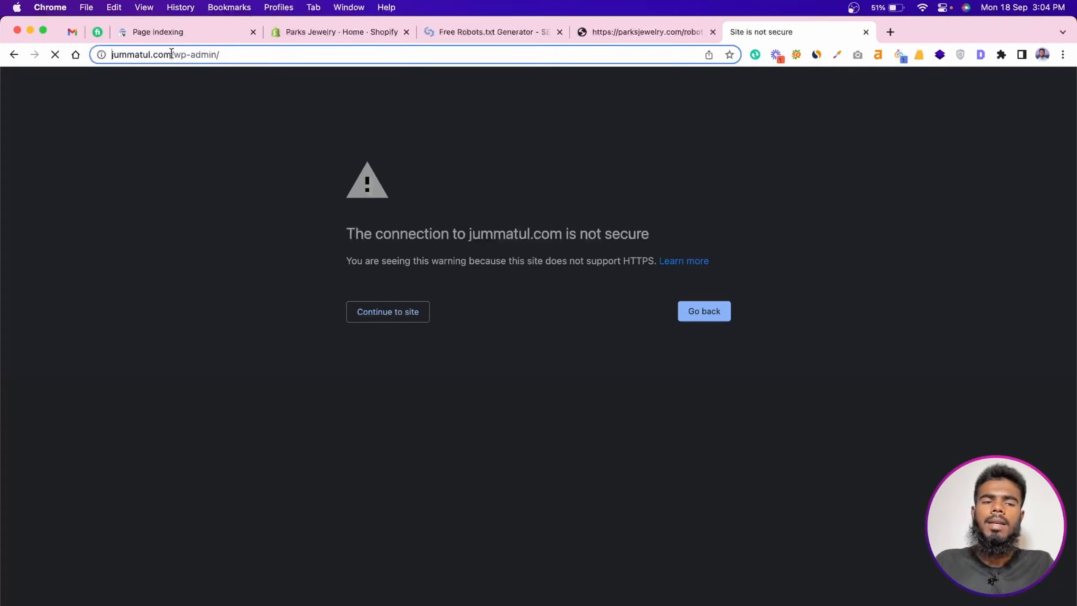
type("https://")
key("Return")
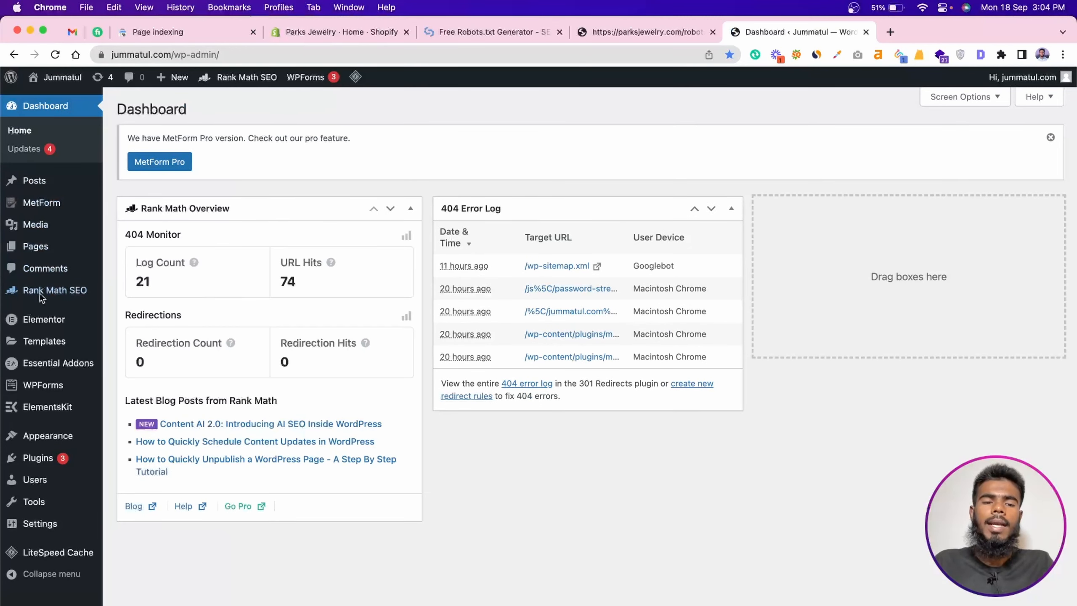
Open the Rank Math SEO dashboard and look through its available modules
mouse_move(27, 293)
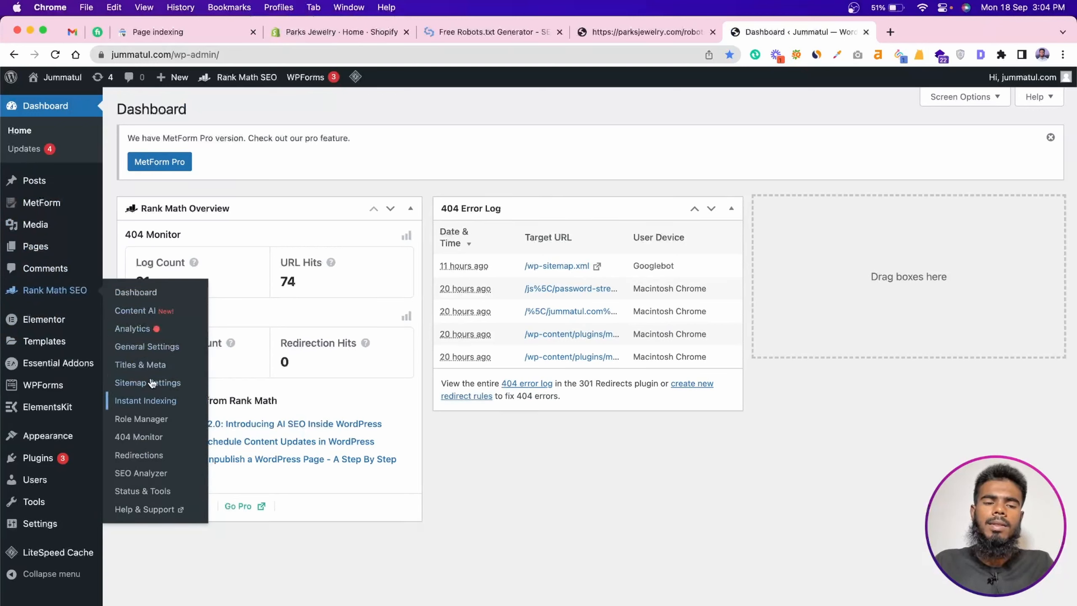
left_click(135, 292)
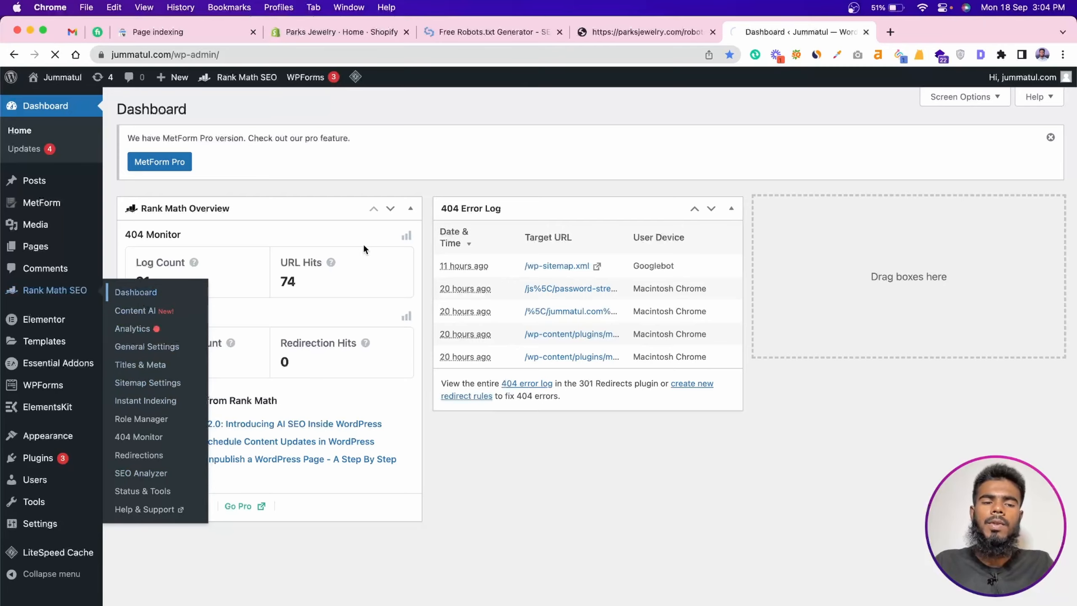
scroll(311, 339, "down", 5)
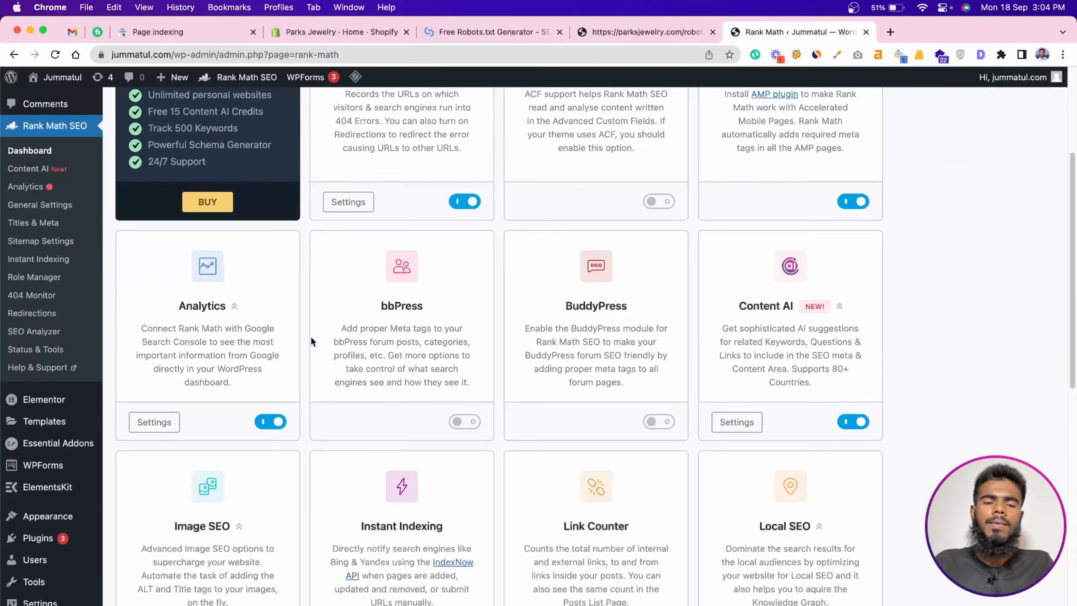
scroll(311, 338, "down", 15)
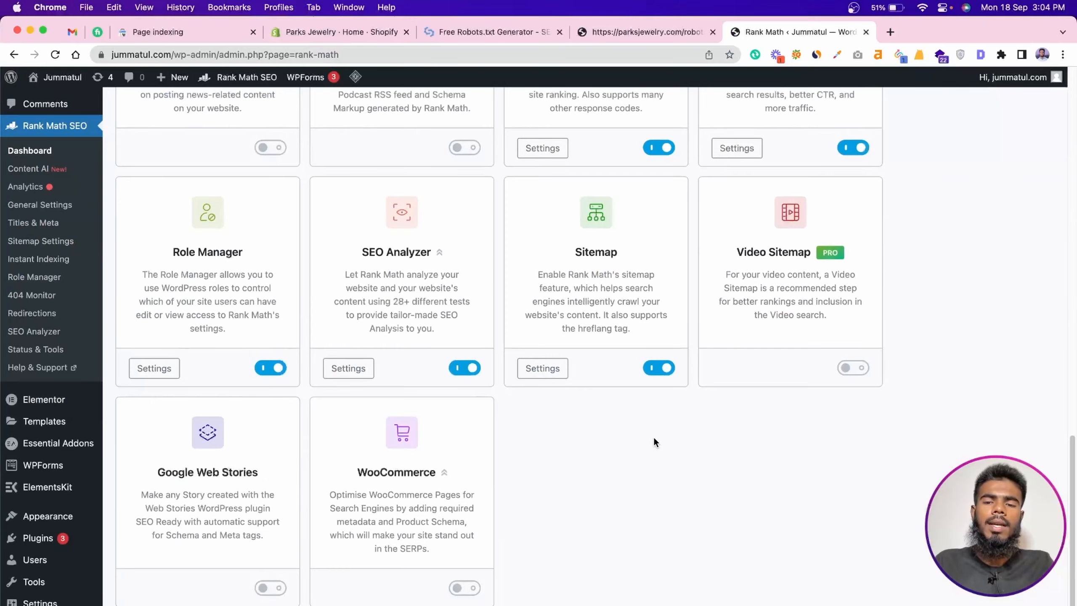
scroll(653, 437, "up", 20)
Open the Edit robots.txt section of Rank Math's General Settings
left_click(25, 327)
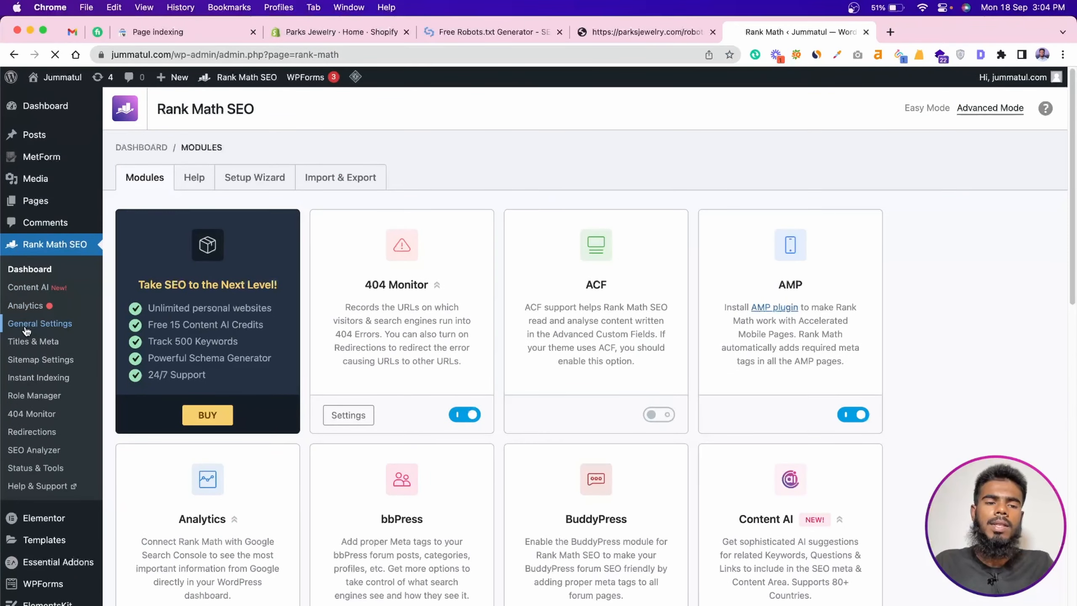
scroll(299, 321, "down", 1)
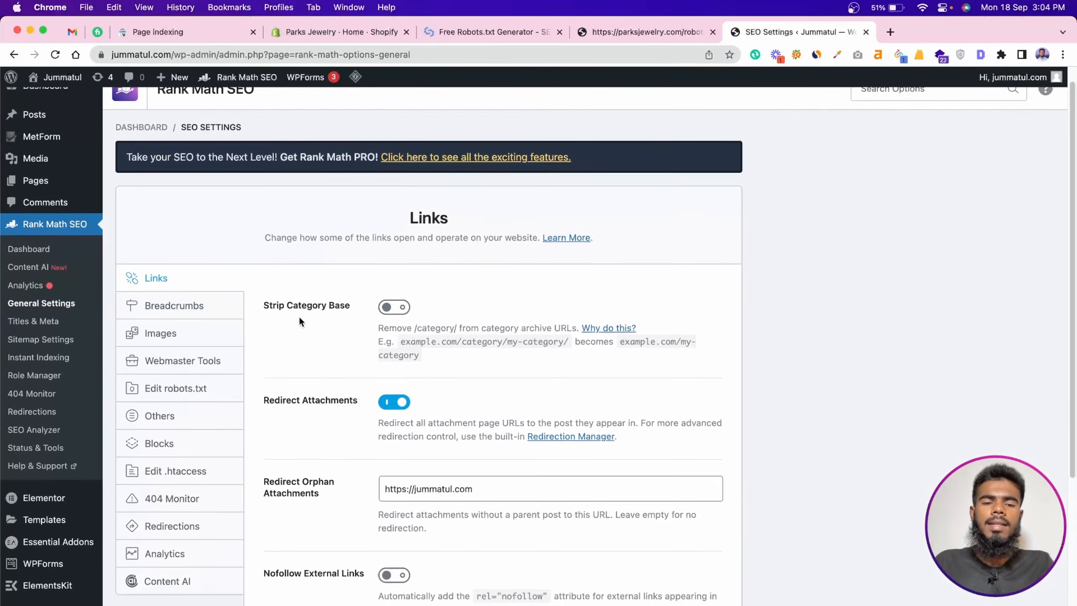
scroll(299, 321, "down", 2)
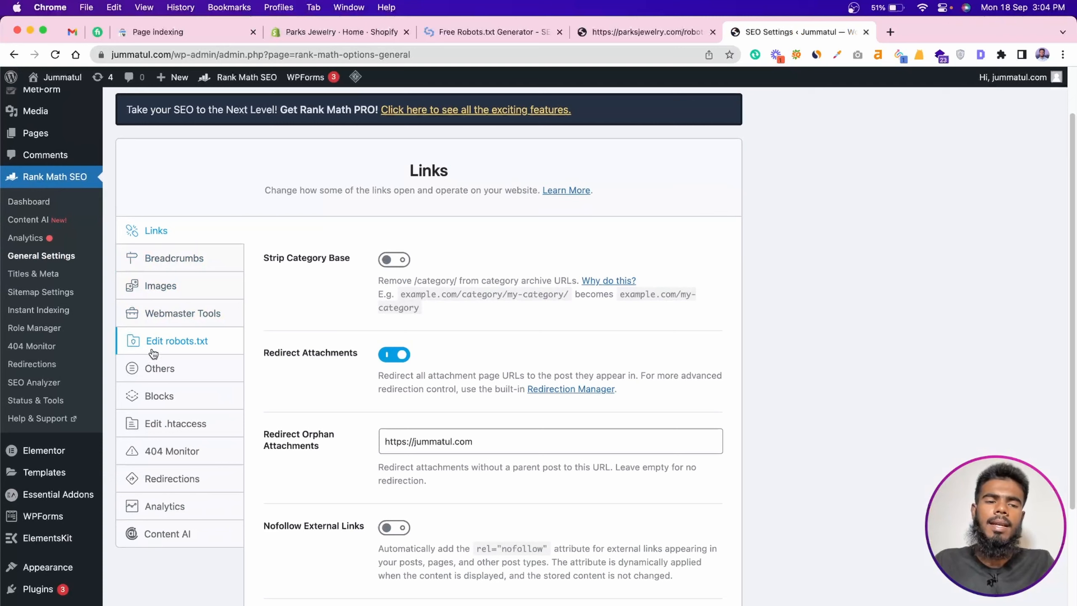
left_click(193, 345)
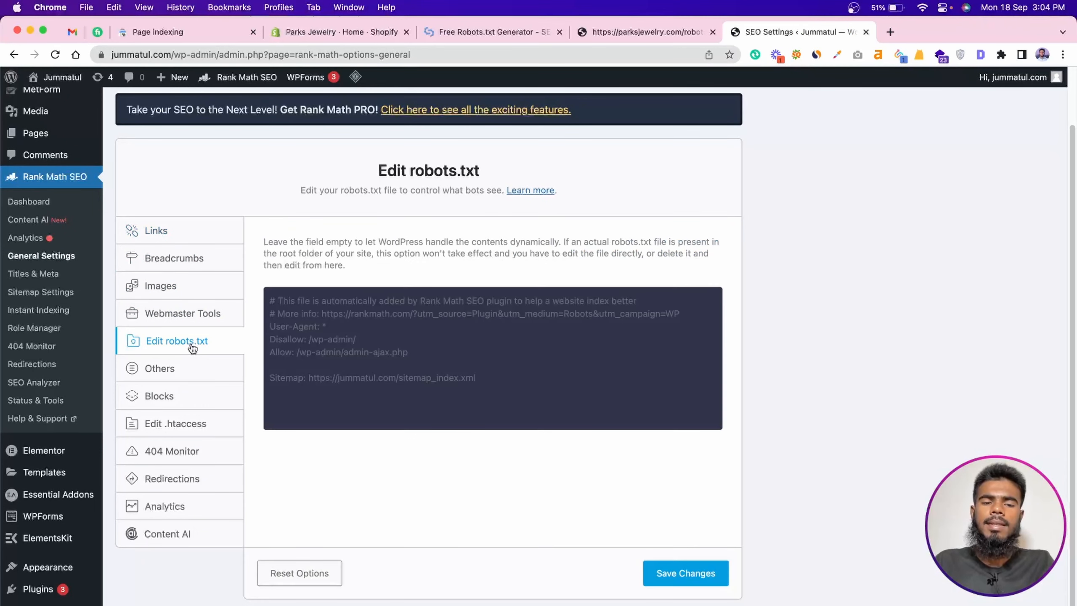
Paste the seoptimer.com-generated parksjewelry.com rules into Rank Math's robots.txt editor, including its Disallow lines and Sitemap address
left_click(358, 349)
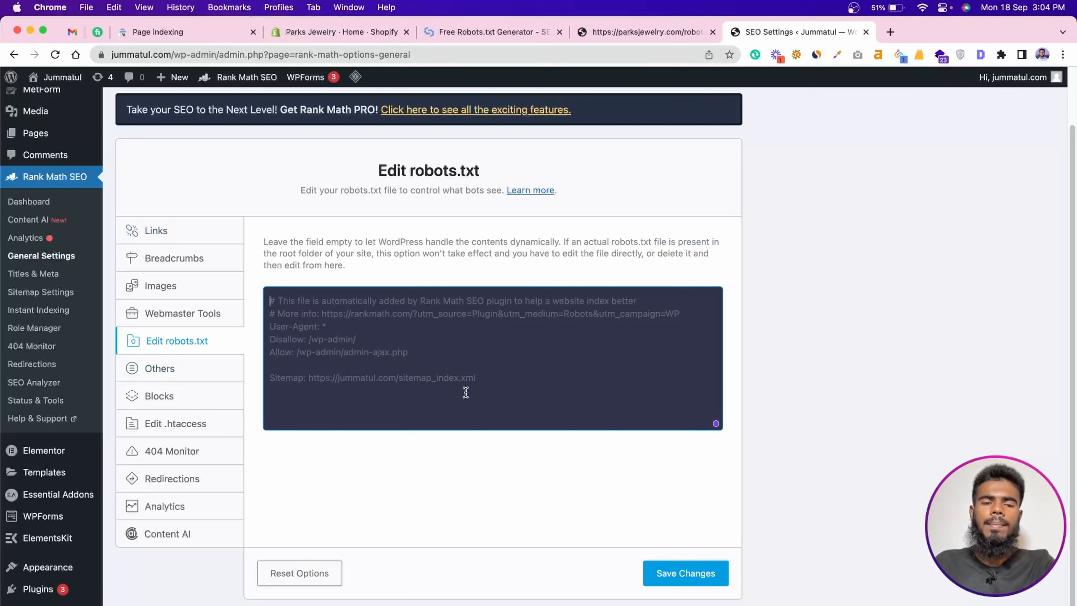
type("robots.txt generated by www.seoptimer.com User-agent: * Disallow: Disallow: https://parksjewelry.com/policies/terms-of-service Disallow: https://parksjewelry.com/policies/privacy-policy Disallow: https://parksjewelry.com/account Disallow: https://parksjewelry.com/search Sitemap: https://parksjewelry.com/sitemap.xml")
scroll(476, 385, "up", 1)
key("super+z")
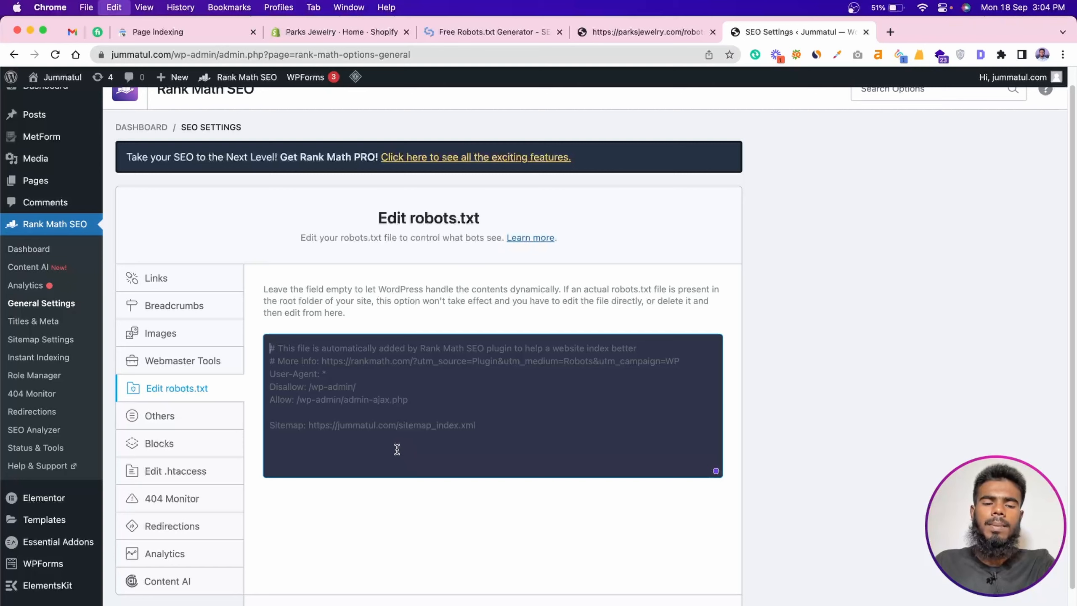
type("robots.txt generated by www.seoptimer.com User-agent: * Disallow: Disallow: https://parksjewelry.com/policies/terms-of-service Disallow: https://parksjewelry.com/policies/privacy-policy Disallow: https://parksjewelry.com/account Disallow: https://parksjewelry.com/search Sitemap: https://parksjewelry.com/sitemap.xml")
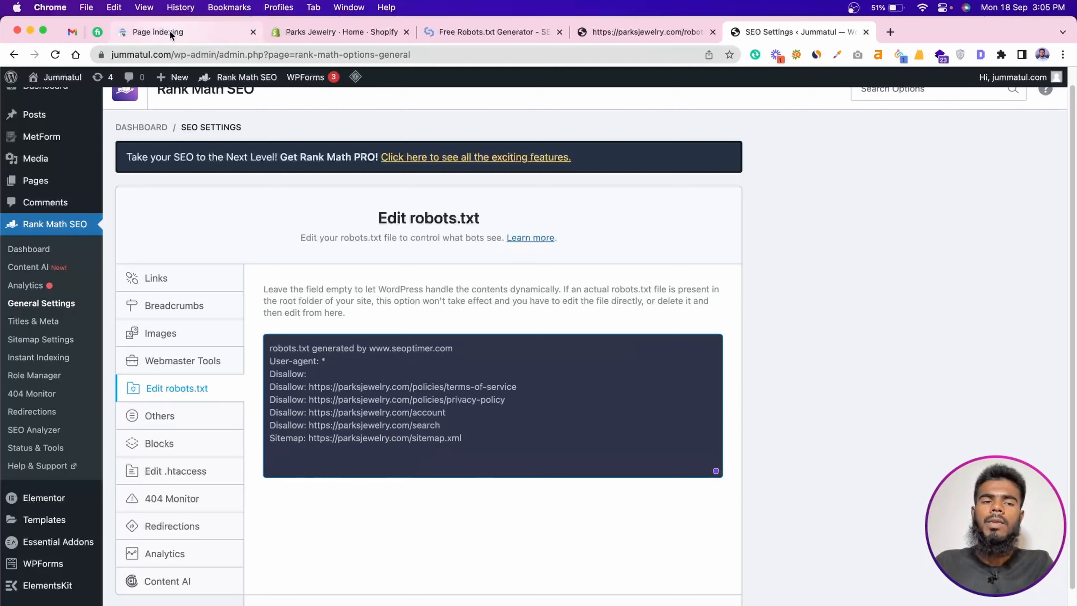
double_click(168, 54)
key("super+c")
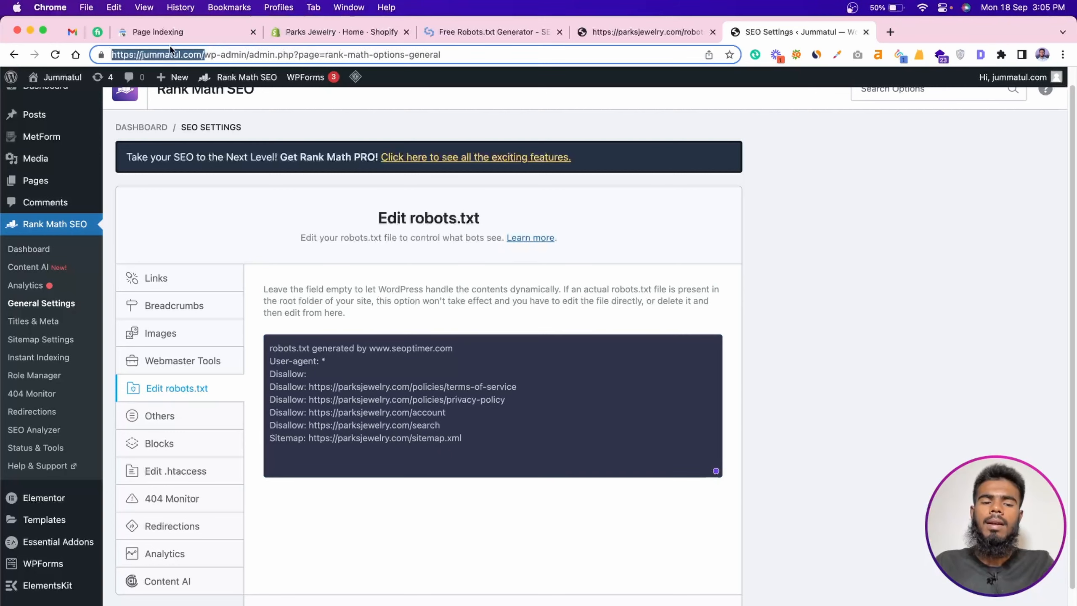
left_click(886, 28)
key("super+v")
type("r")
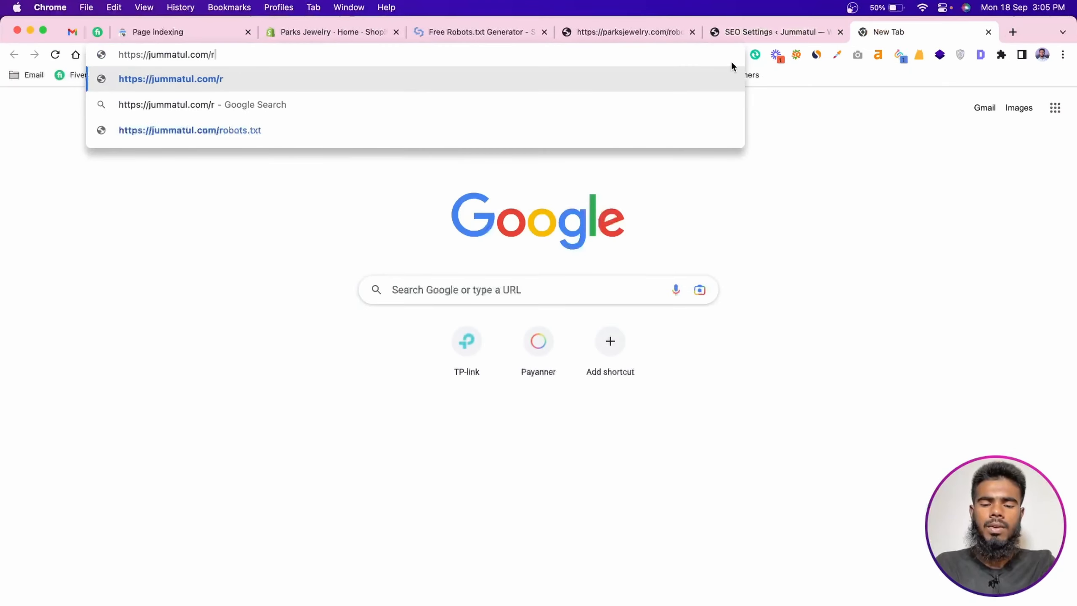
type("obots.txt")
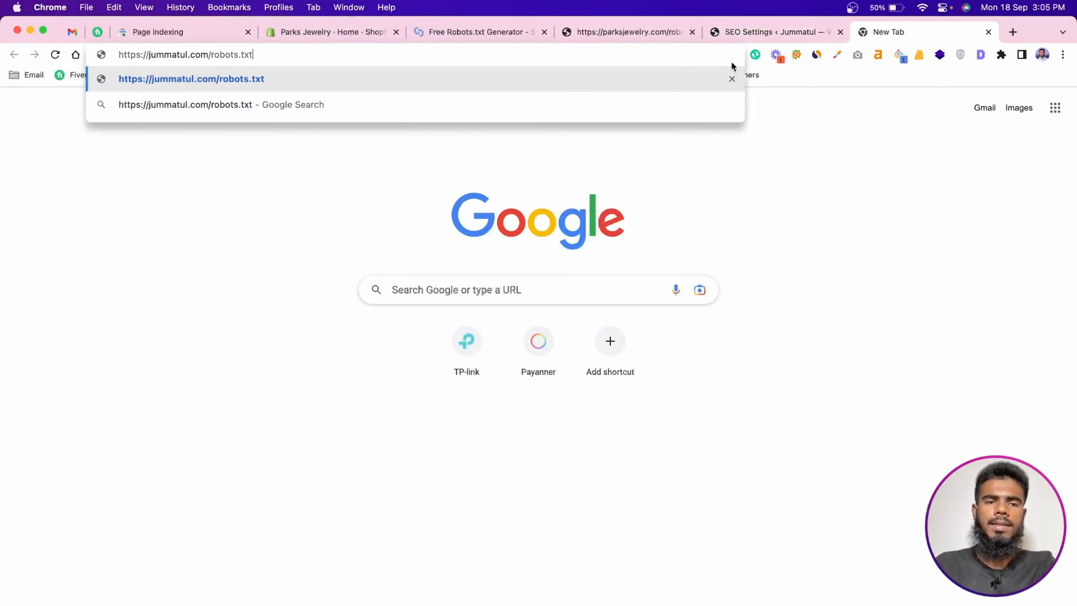
key("Return")
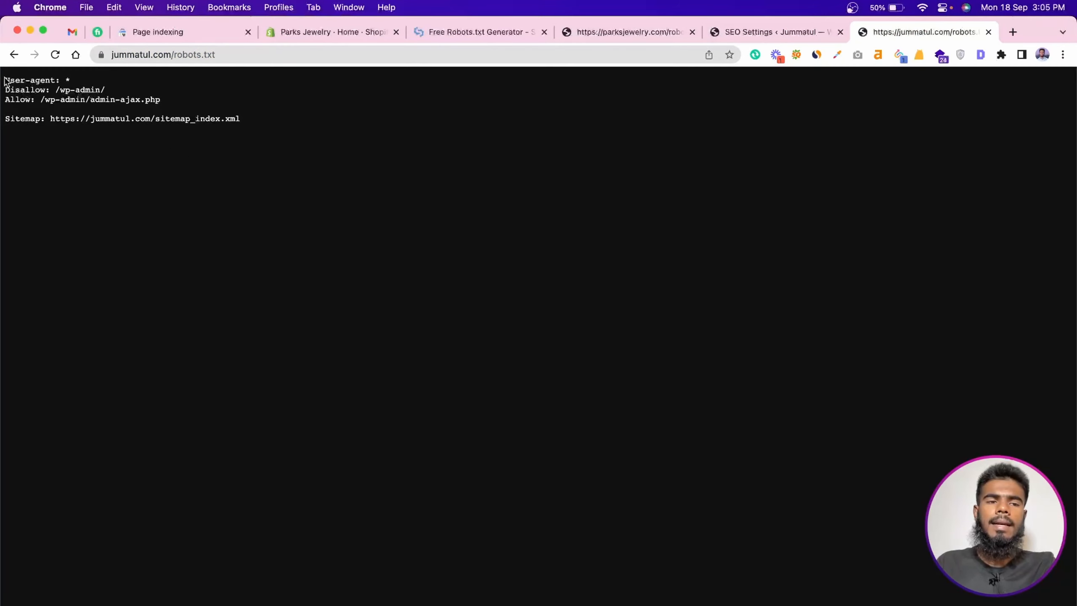
left_click_drag(4, 80, 230, 114)
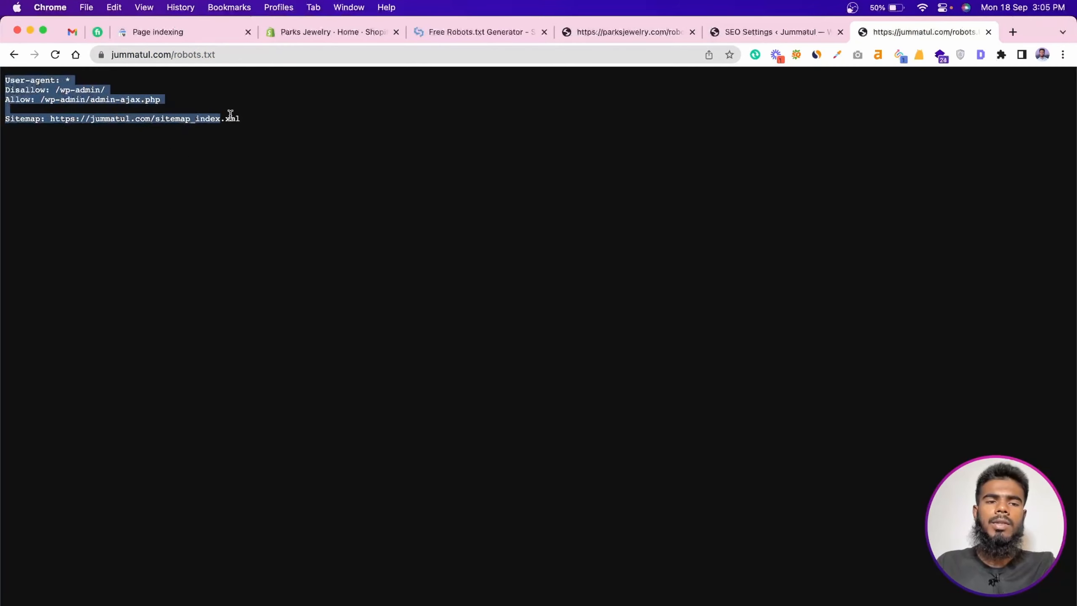
left_click(303, 124)
Glance at parksjewelry.com's robots.txt, return to Rank Math's SEO Settings and save the robots.txt changes
left_click(636, 33)
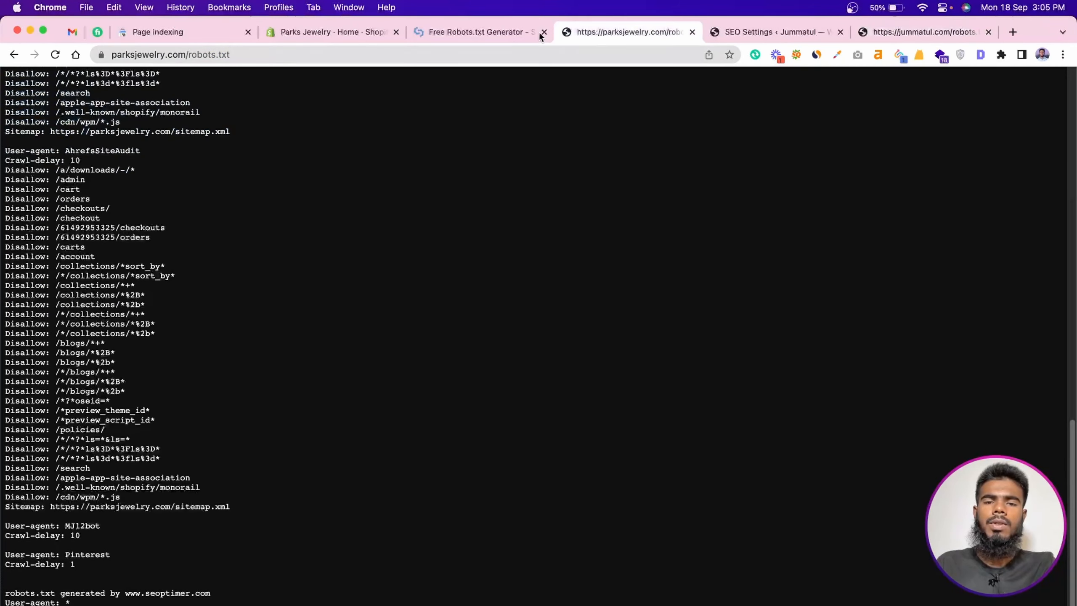
left_click(759, 33)
left_click(855, 253)
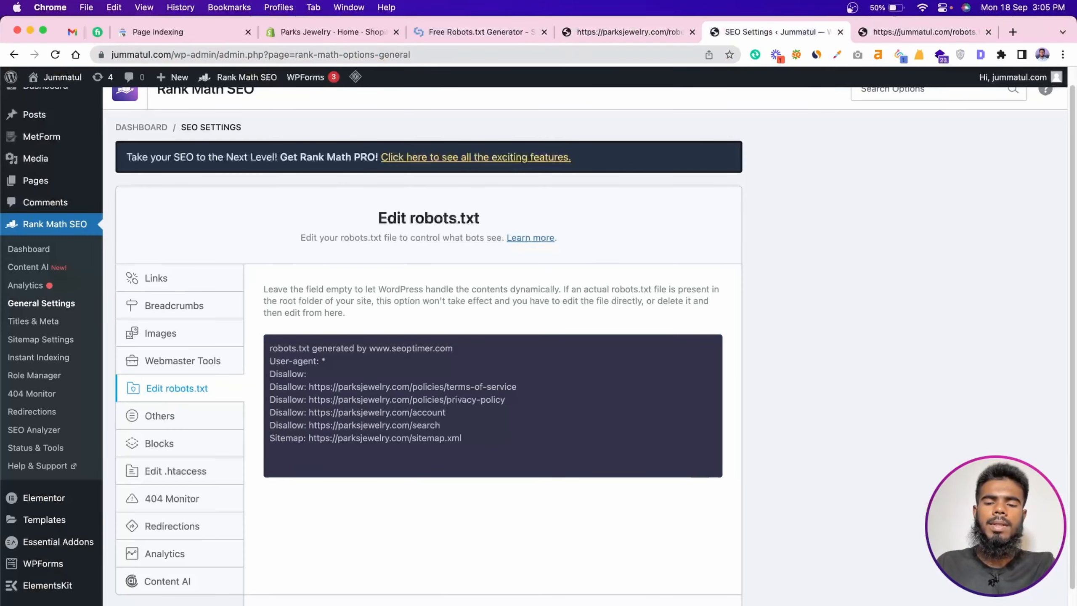
key("super+r")
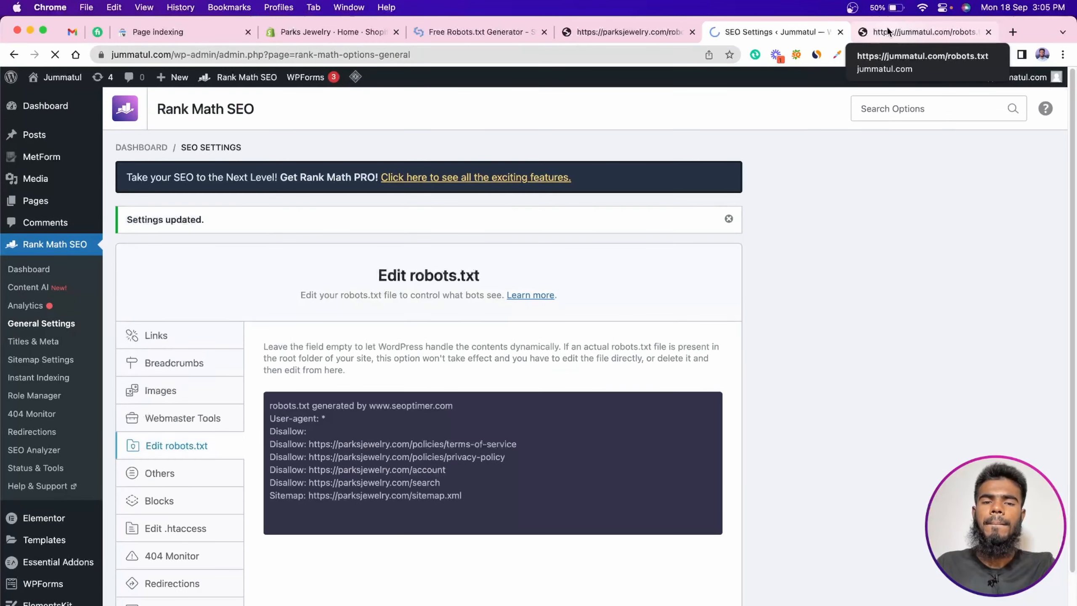
Reload jummatul.com/robots.txt several times to check whether the saved rules are live
left_click(886, 28)
left_click(54, 55)
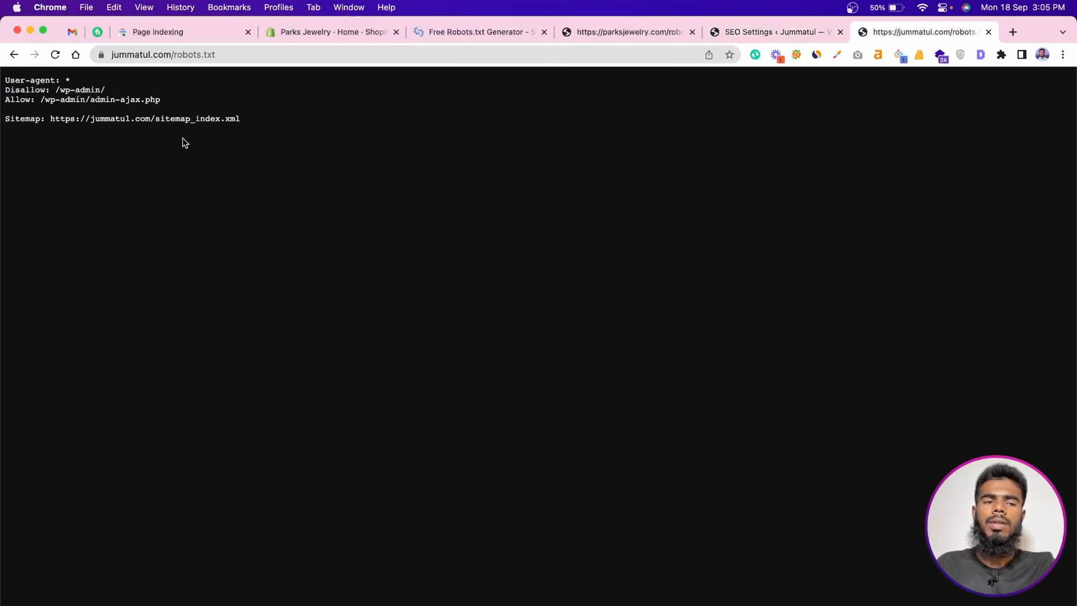
left_click(267, 49)
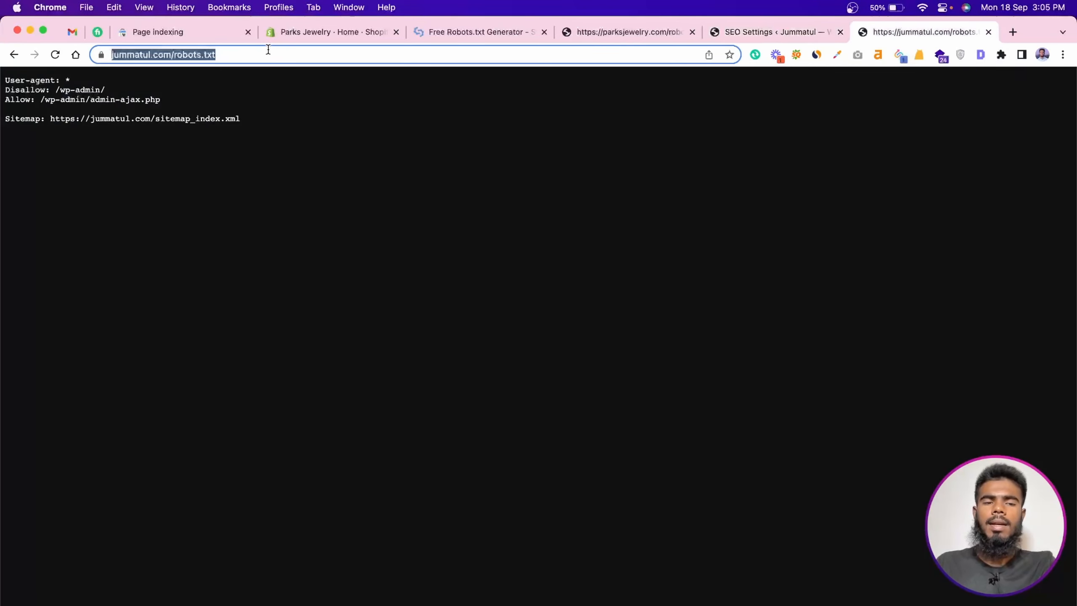
key("Return")
left_click(269, 51)
key("Return")
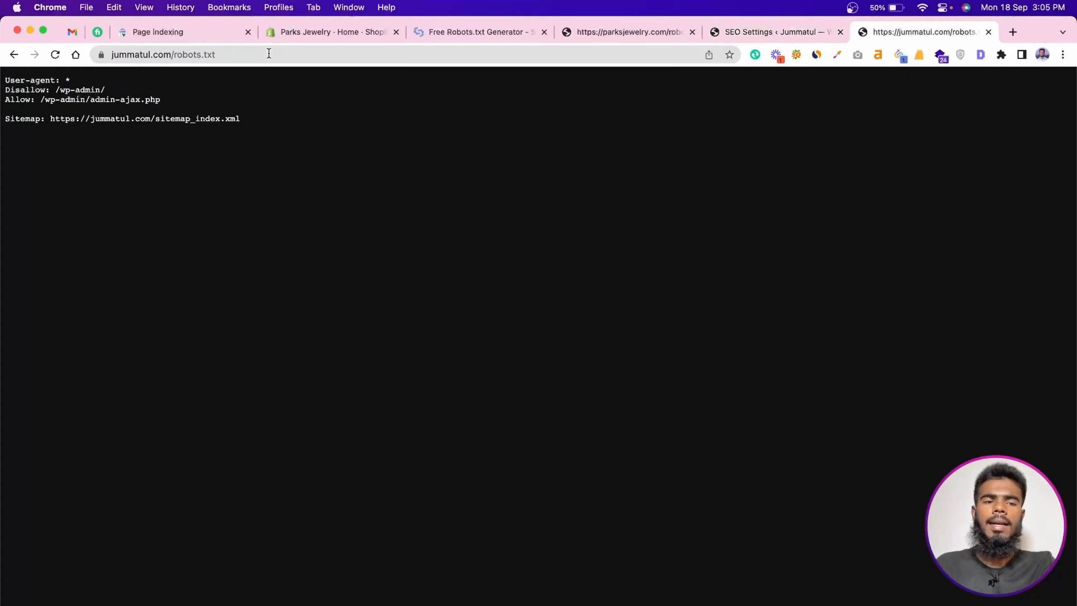
left_click(268, 53)
key("Return")
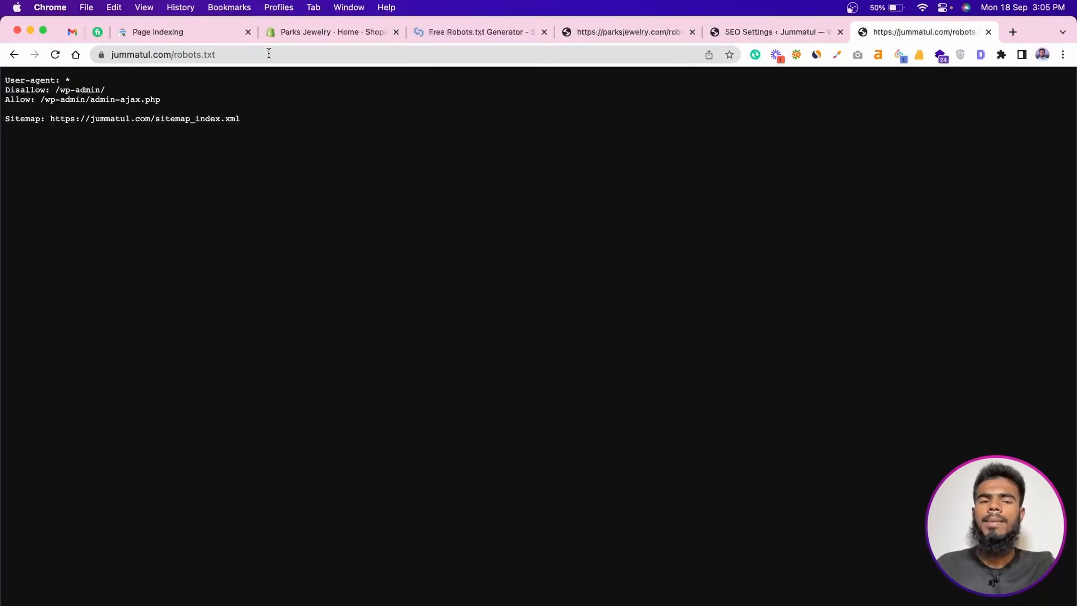
left_click(269, 53)
left_click(267, 57)
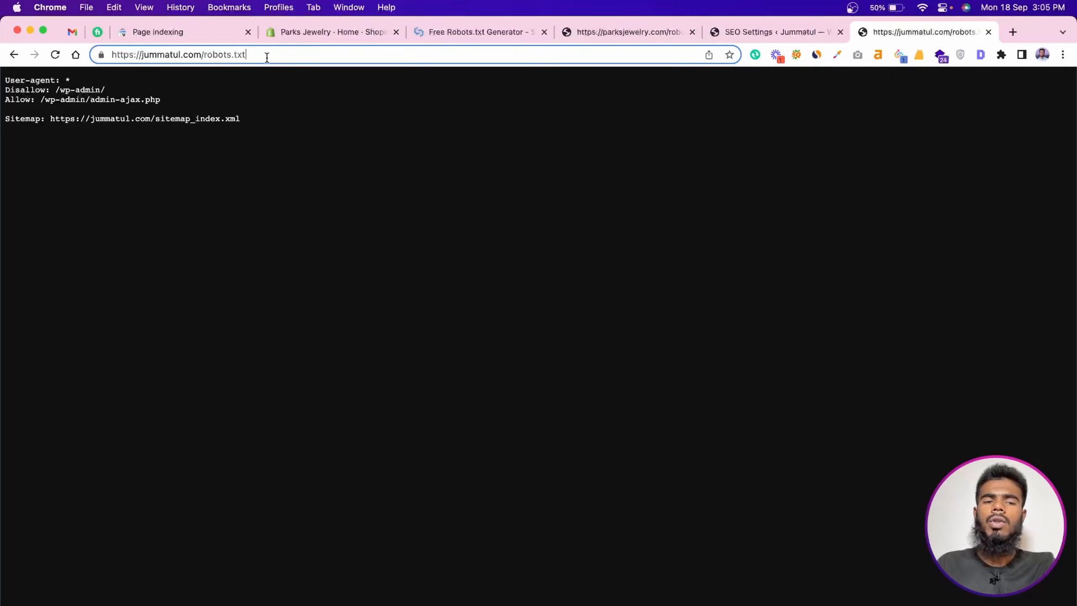
Clear all the pasted rules from Rank Math's robots.txt editor and reload jummatul.com/robots.txt
left_click(776, 30)
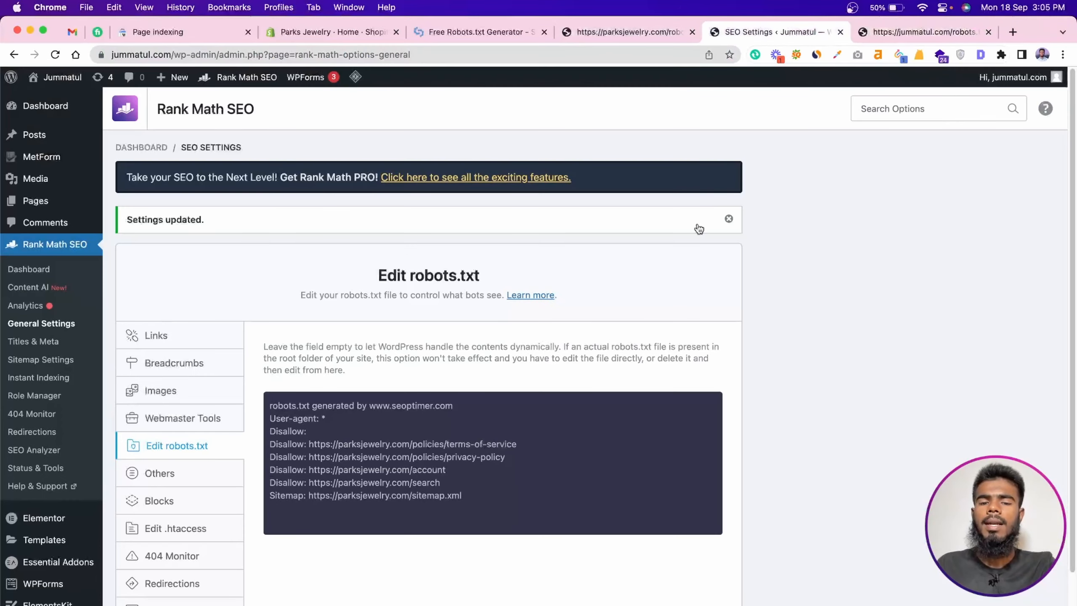
left_click_drag(484, 497, 256, 401)
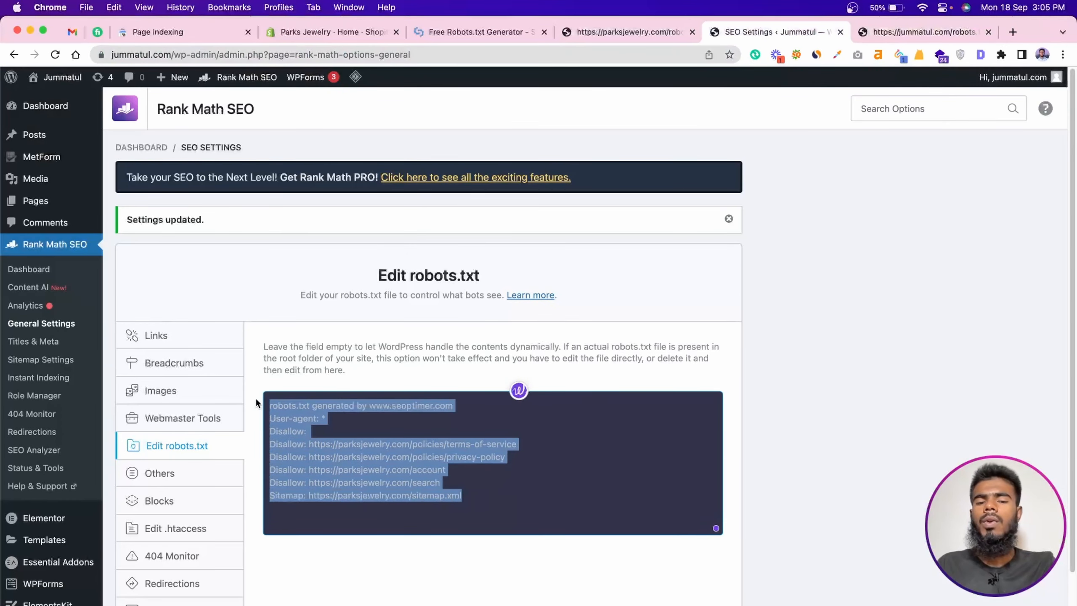
key("BackSpace")
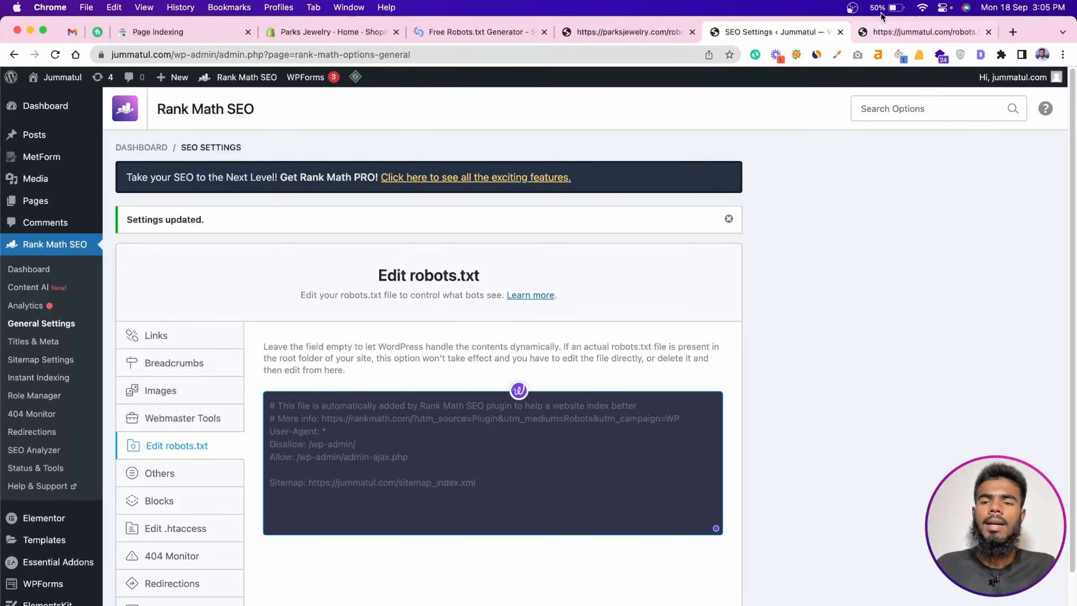
left_click(869, 34)
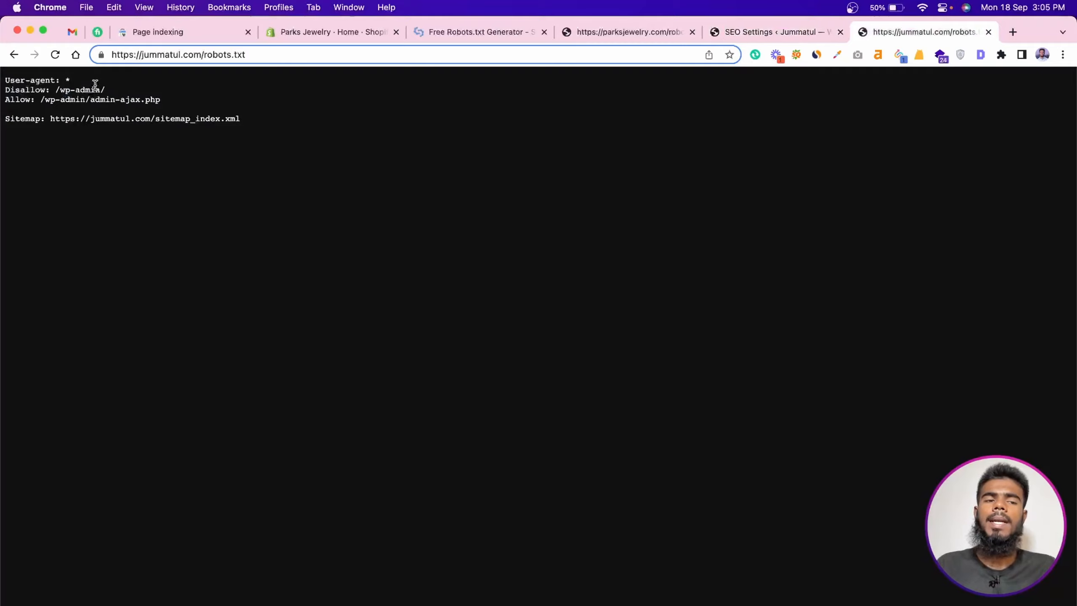
left_click(56, 54)
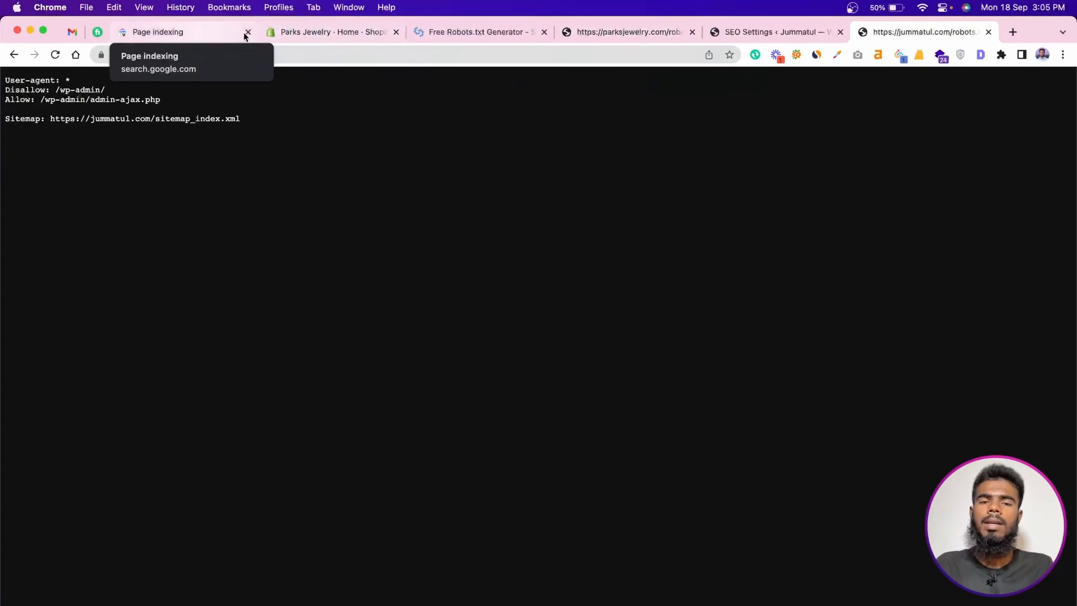
Load bajaspirit.com/wp-admin/ in place of the robots.txt page and close the Rank Math SEO Settings tab, discarding its unsaved changes
left_click(522, 53)
type("bajaspirit.com")
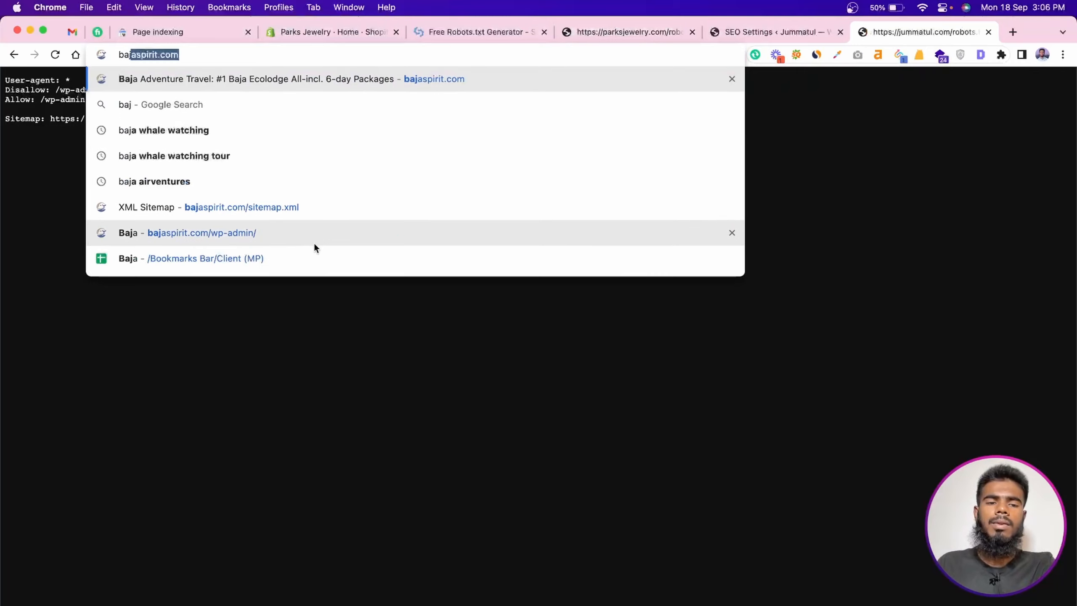
left_click(313, 241)
left_click(729, 30)
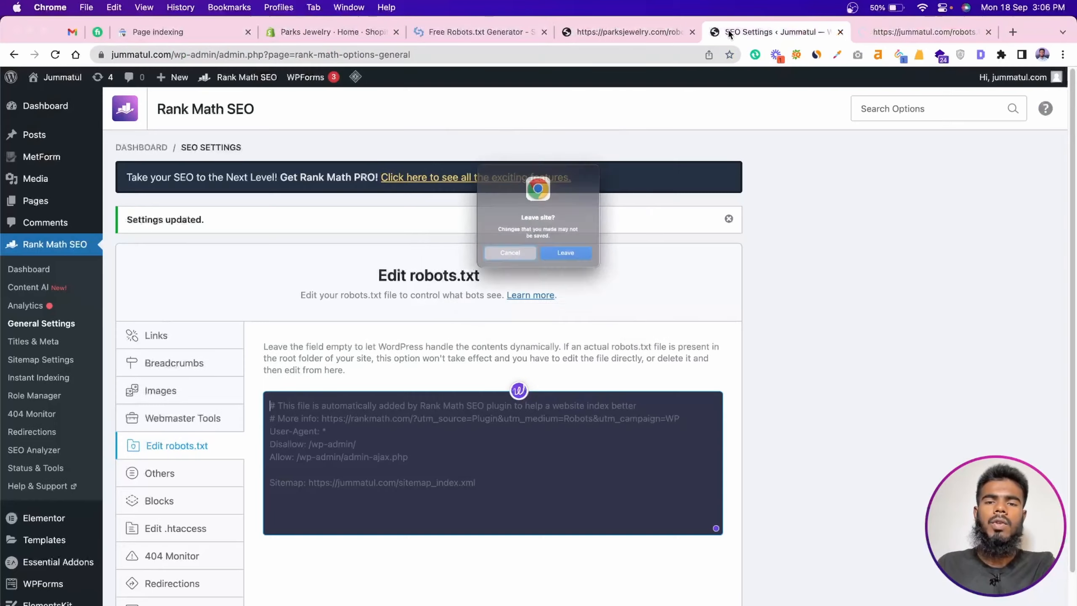
left_click(558, 266)
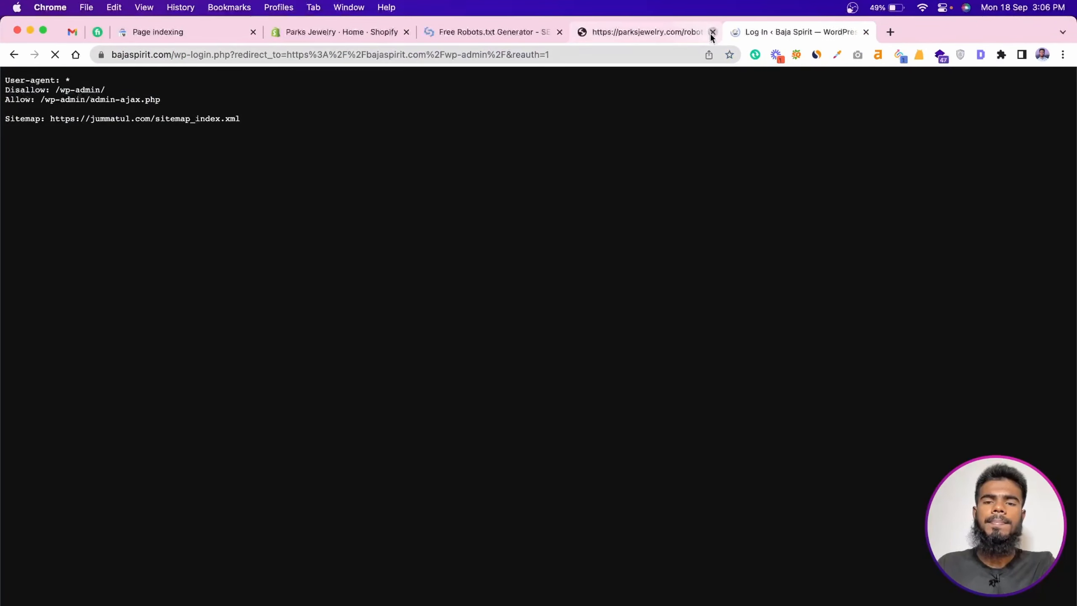
Close the old robots.txt tab and log in to the Baja Spirit WordPress admin with the saved username and password
left_click(712, 32)
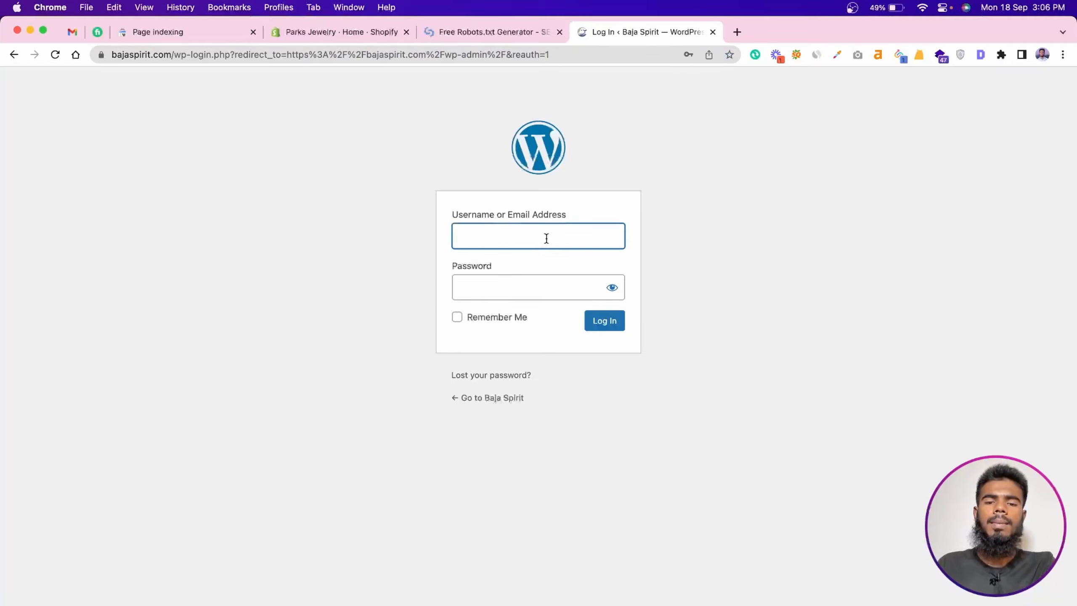
left_click(546, 238)
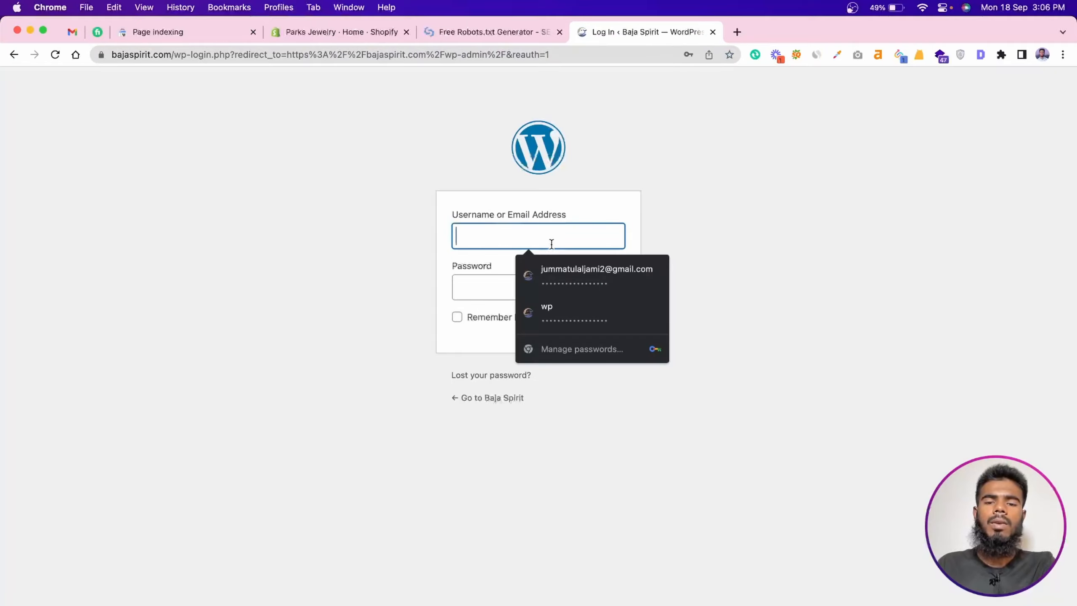
left_click(562, 276)
left_click(595, 324)
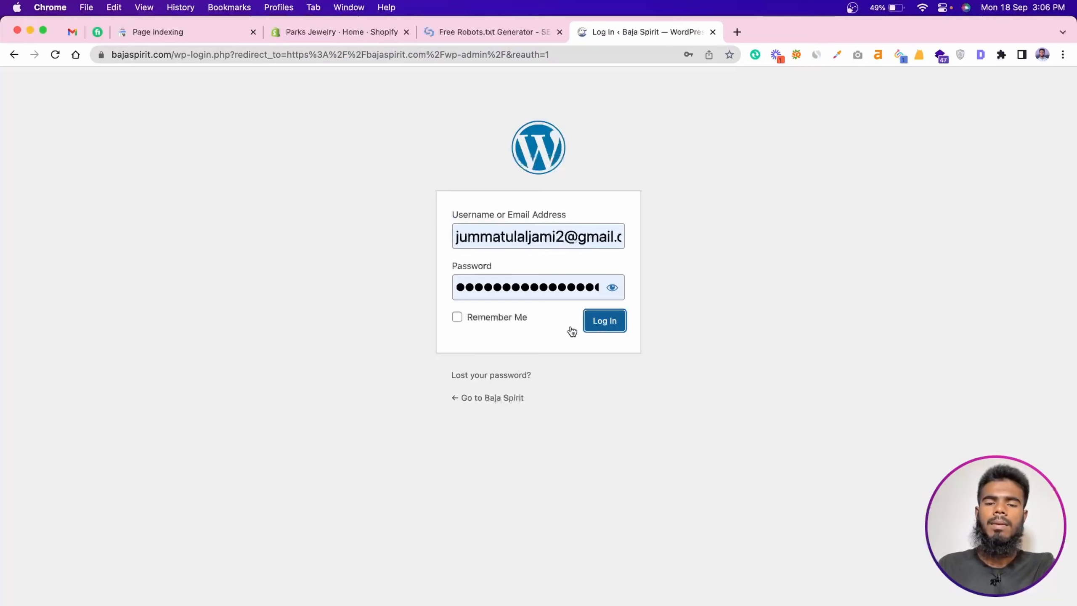
left_click(524, 320)
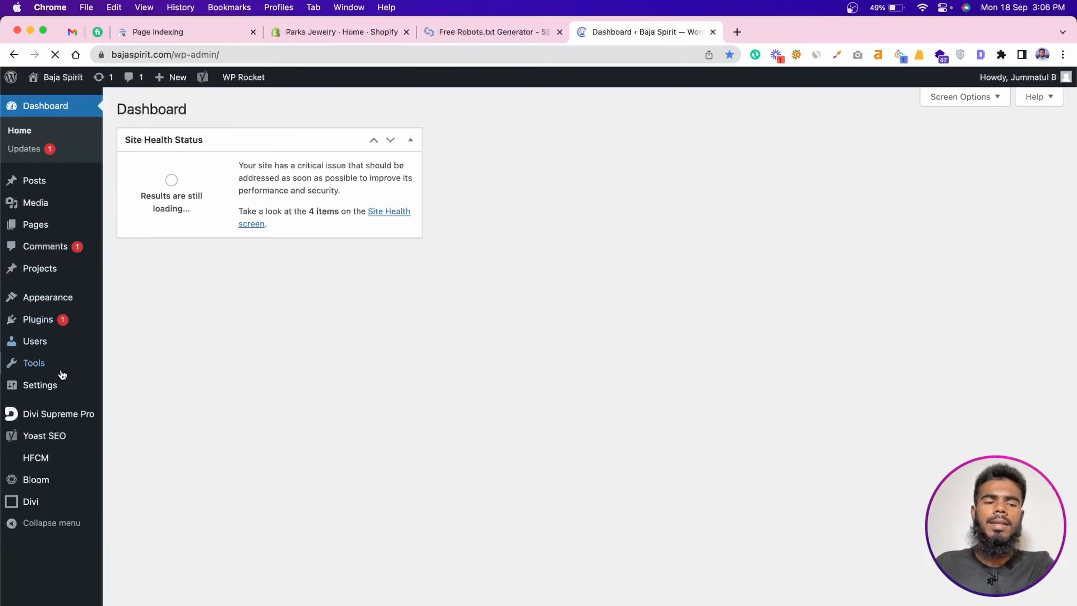
Open Yoast SEO's File editor for the site's robots.txt
left_click(18, 438)
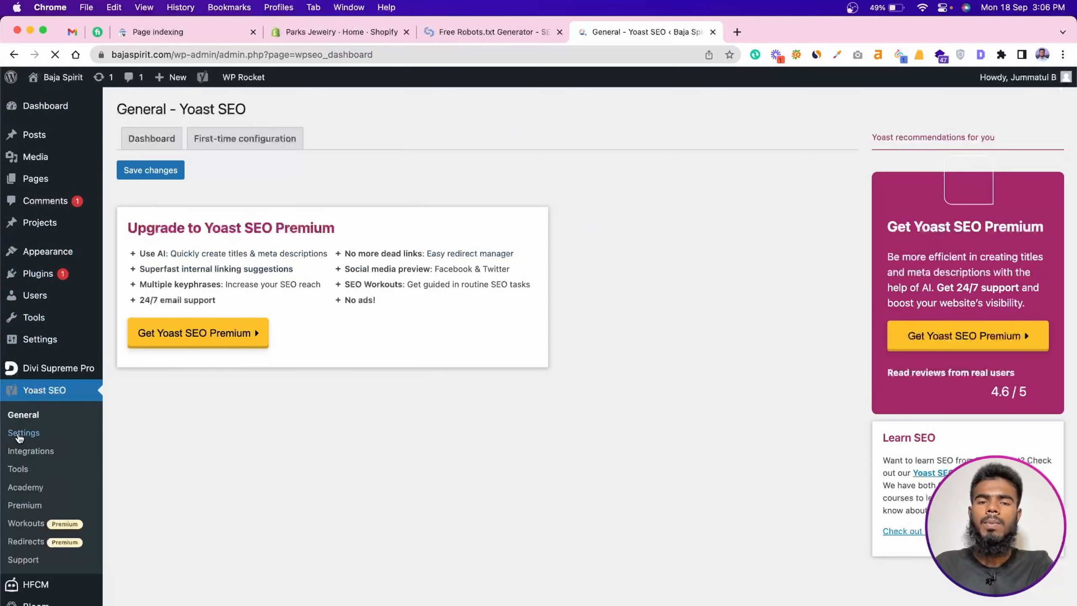
left_click(22, 468)
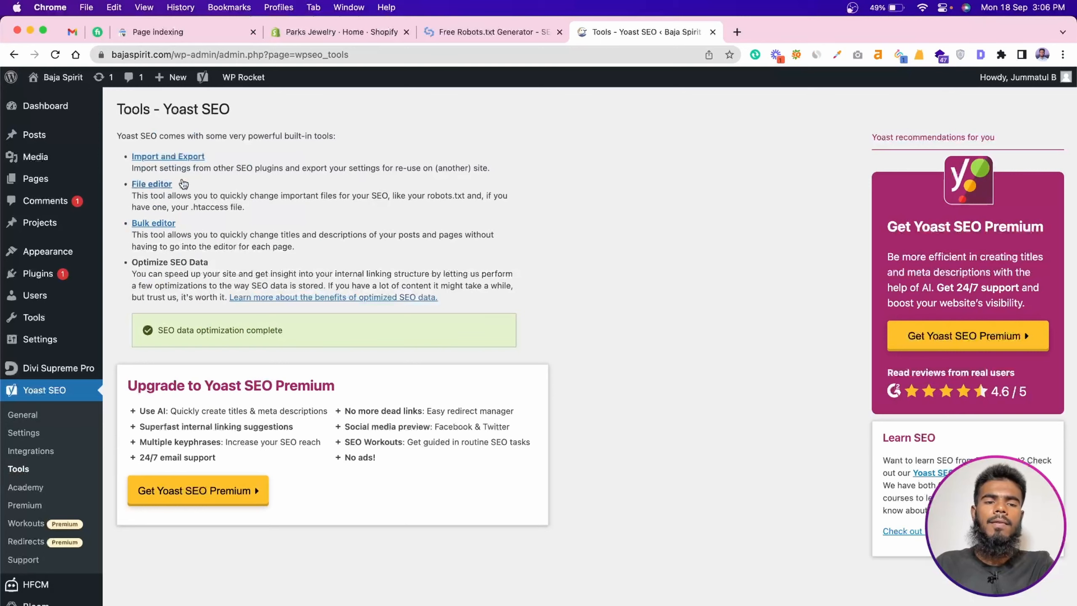
left_click(151, 185)
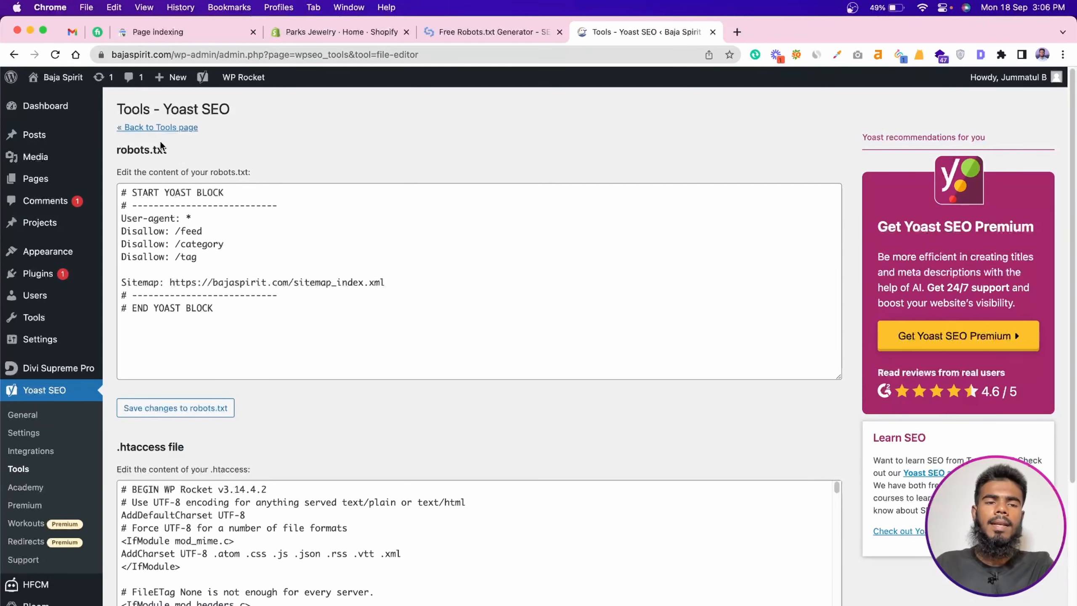
mouse_move(152, 146)
left_mouse_down()
mouse_move(117, 149)
mouse_move(148, 128)
left_mouse_up()
left_click(188, 219)
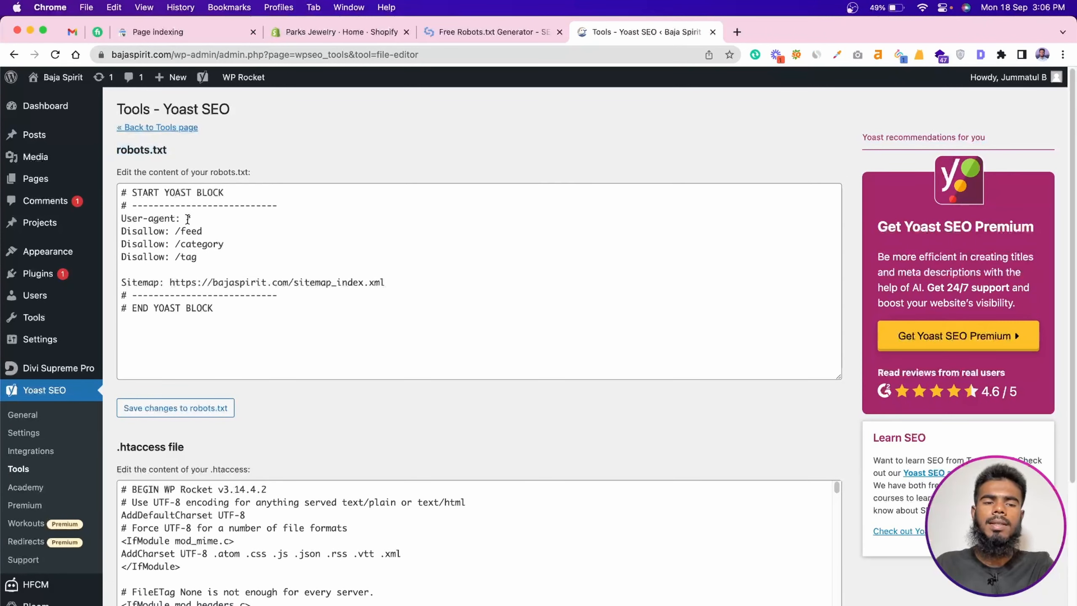
Add an empty line below Disallow: /tag in the robots.txt editor, undoing the jummatul.com URL pasted there
left_click(204, 259)
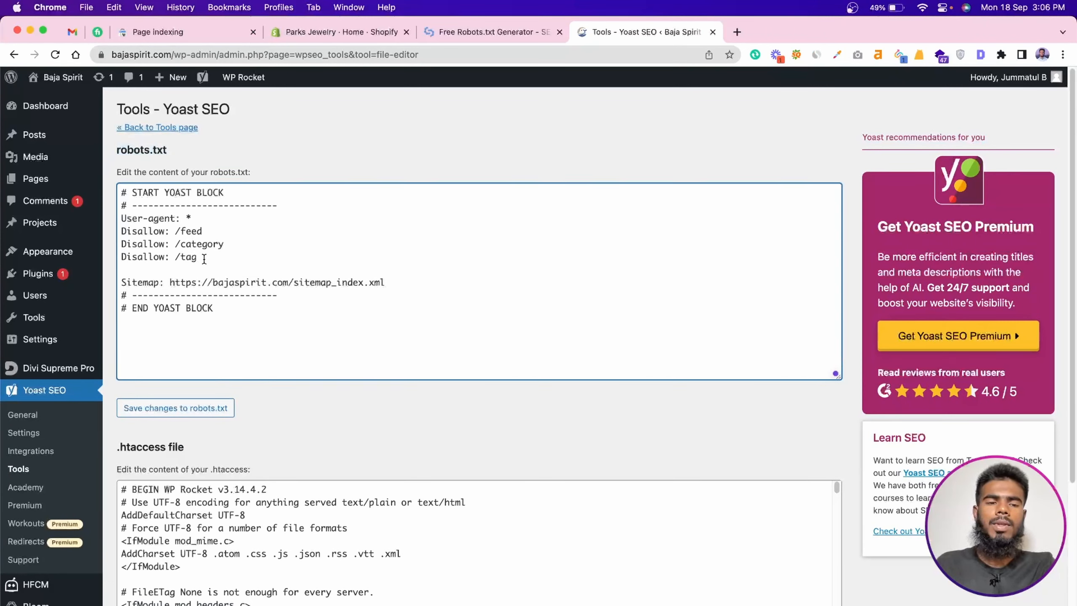
key("Return")
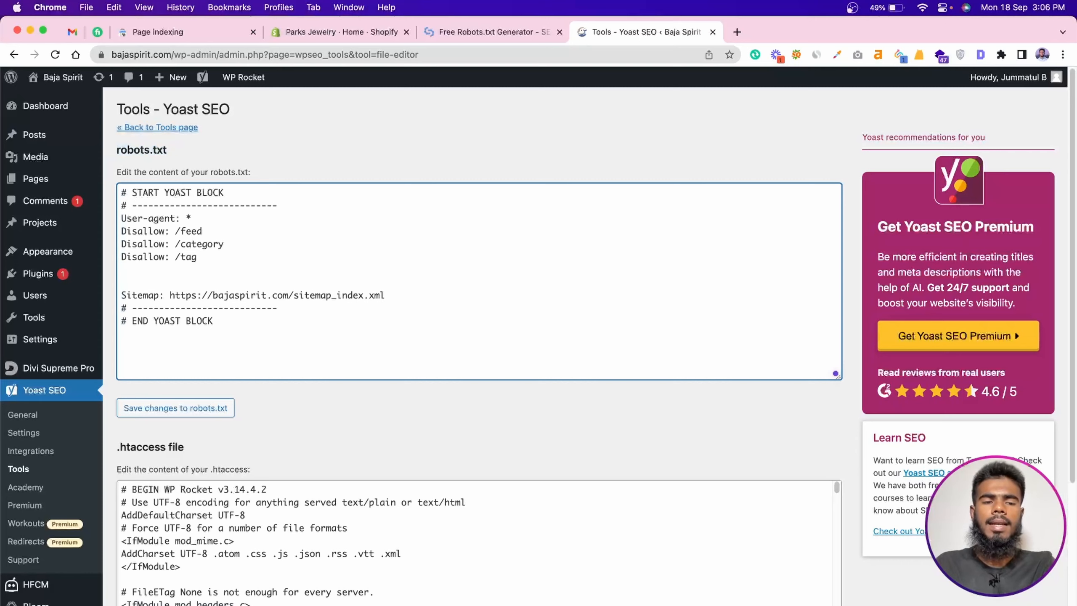
type("https://jummatul.com/")
key("super+z")
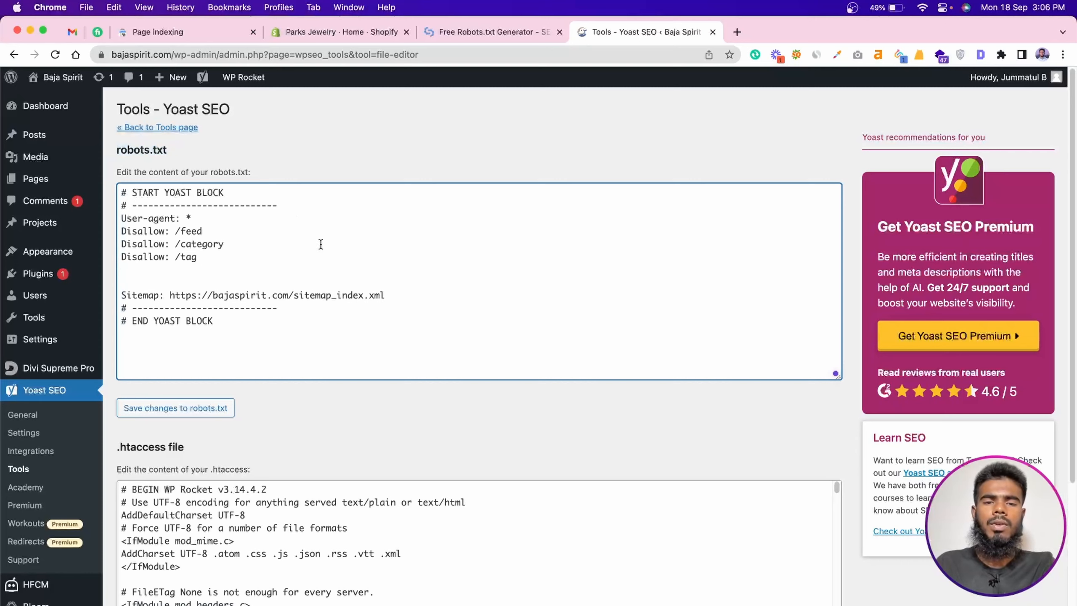
Load parksjewelry.com/robots.txt from the Shopify store and copy the SEOptimer-generated Disallow rules near its end
left_click(460, 32)
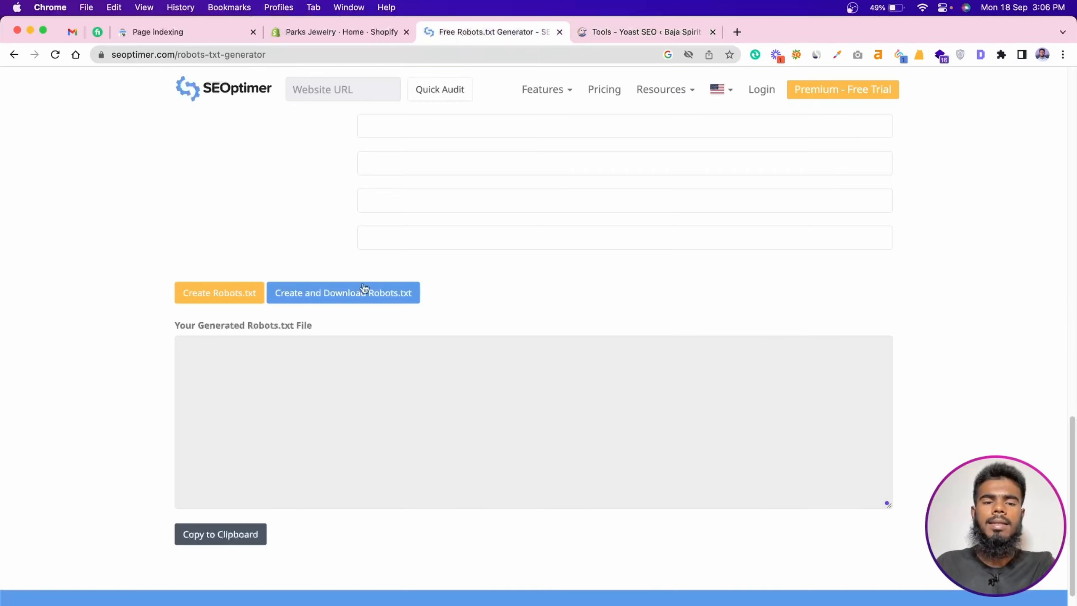
left_click(308, 26)
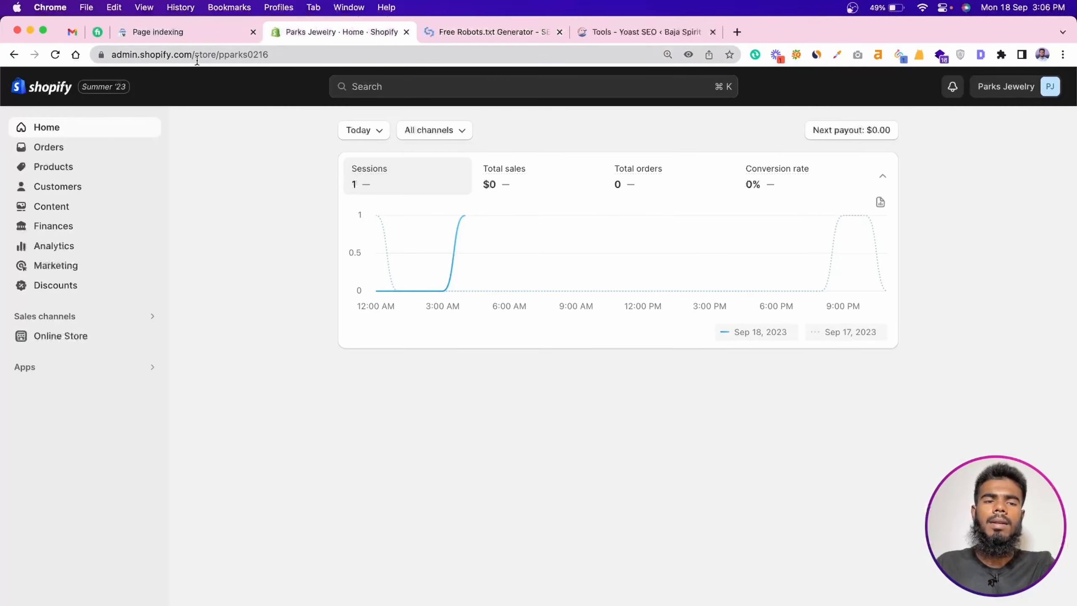
left_click(150, 335)
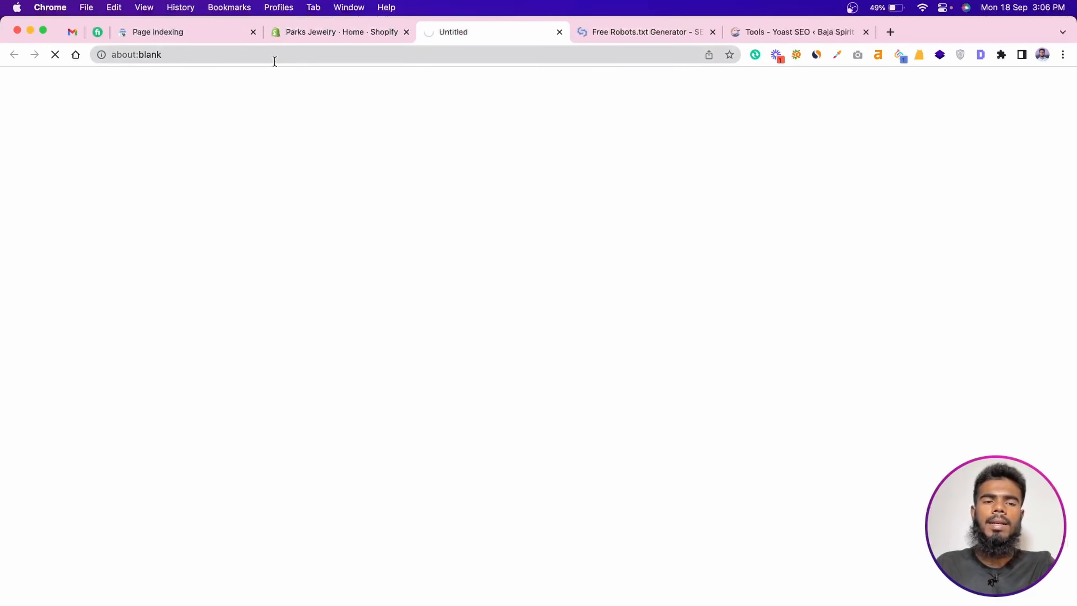
left_click(318, 55)
left_click(368, 54)
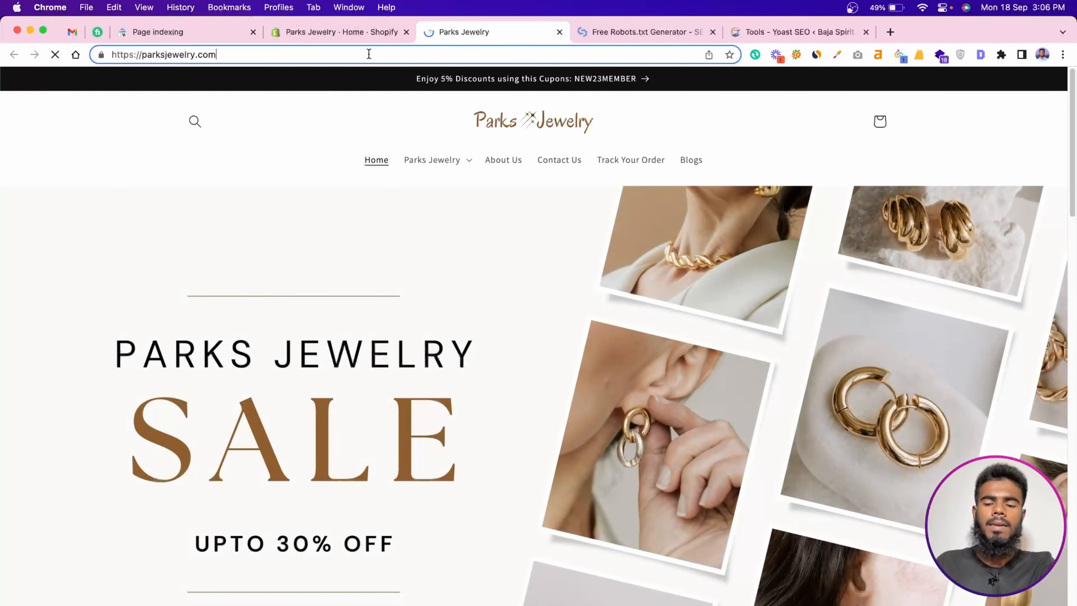
type("/robot")
key("Return")
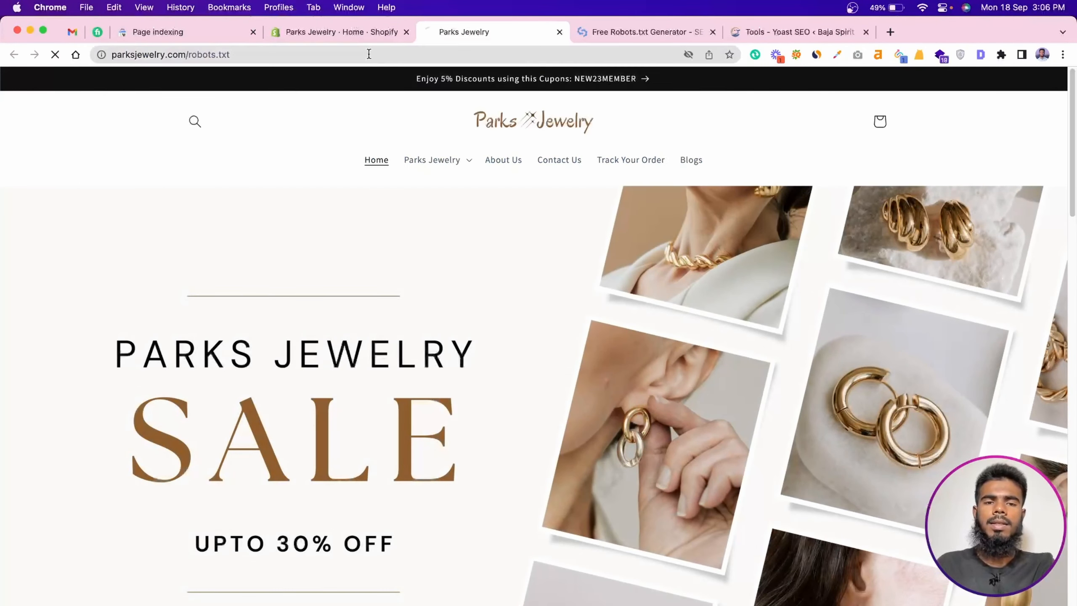
scroll(66, 206, "down", 20)
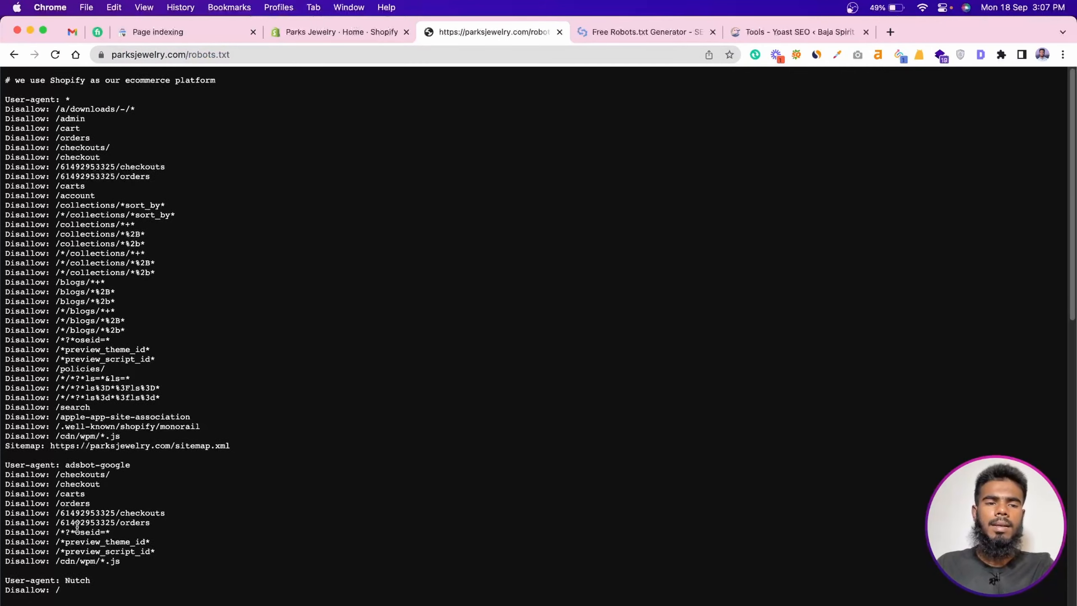
scroll(83, 507, "up", 1)
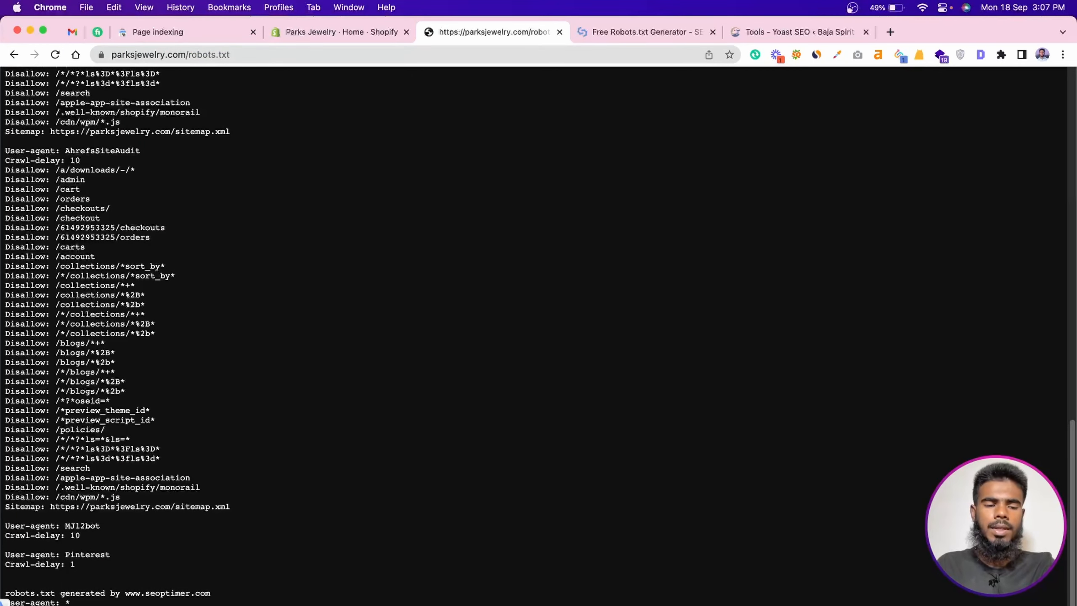
Paste the parksjewelry.com Disallow rules for terms-of-service, privacy-policy, account and search below Disallow: /tag in Yoast's editor and save robots.txt
left_click(777, 32)
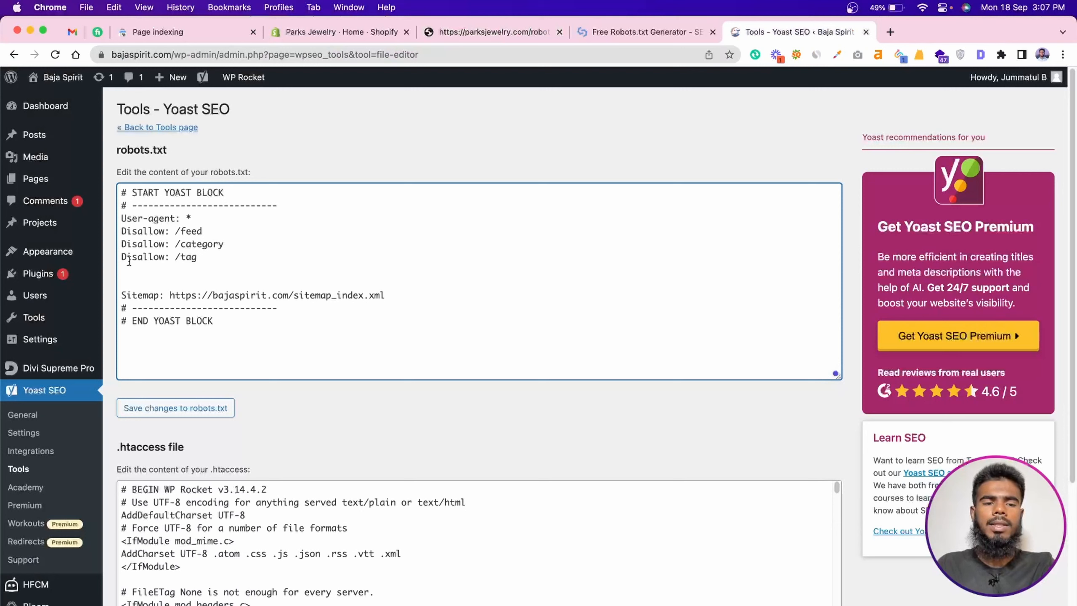
type("Disallow: https://parksjewelry.com/policies/terms-of-service Disallow: https://parksjewelry.com/policies/privacy-policy Disallow: https://parksjewelry.com/account Disallow: https://parksjewelry.com/search")
left_click_drag(343, 305, 116, 270)
left_click(382, 303)
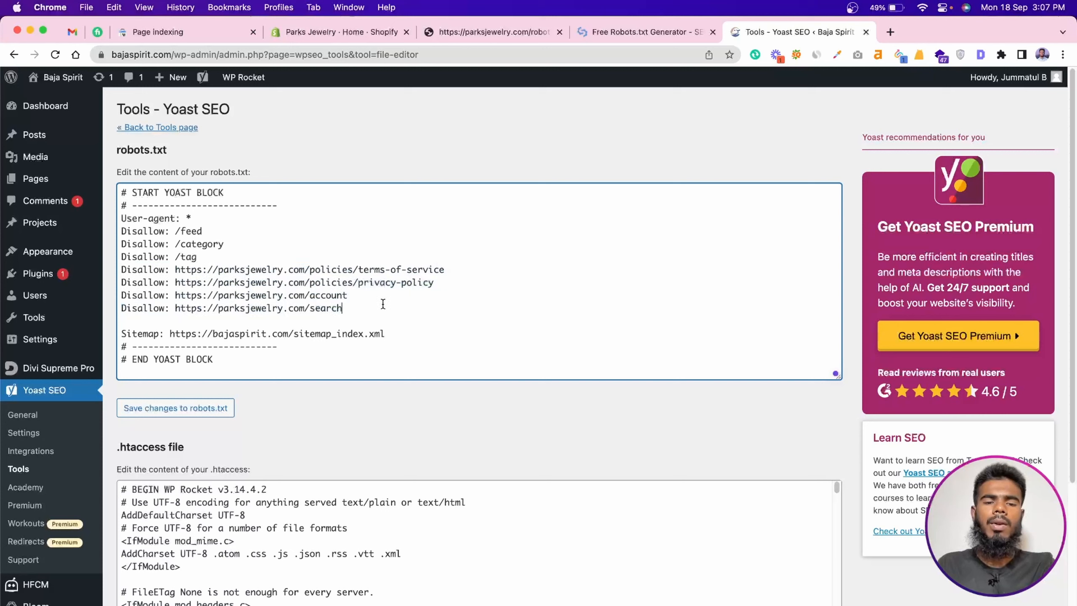
left_click_drag(389, 331, 397, 363)
left_click(396, 360)
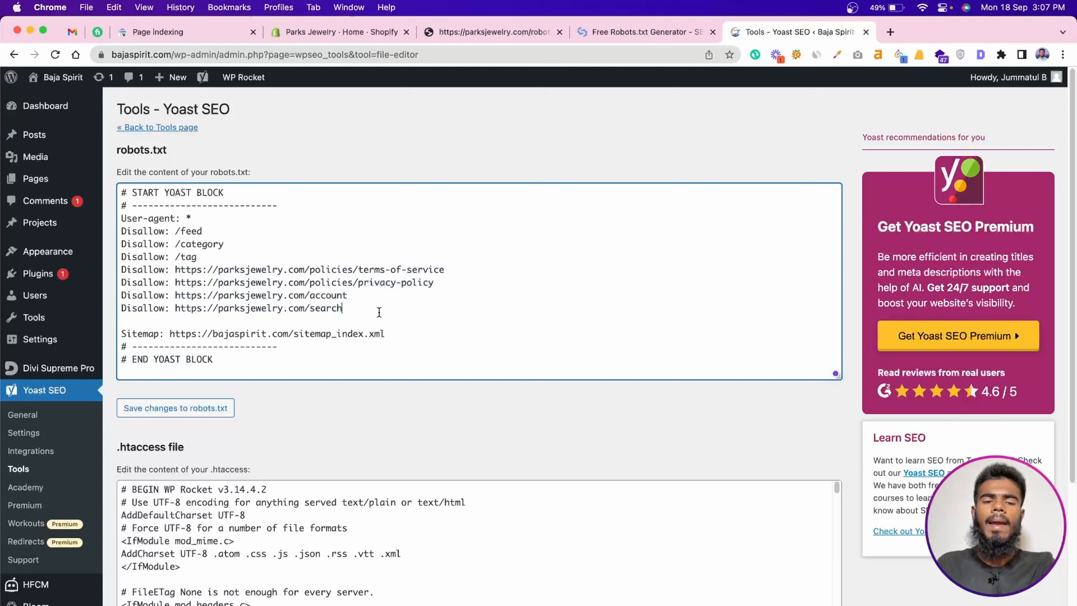
left_click_drag(369, 310, 115, 272)
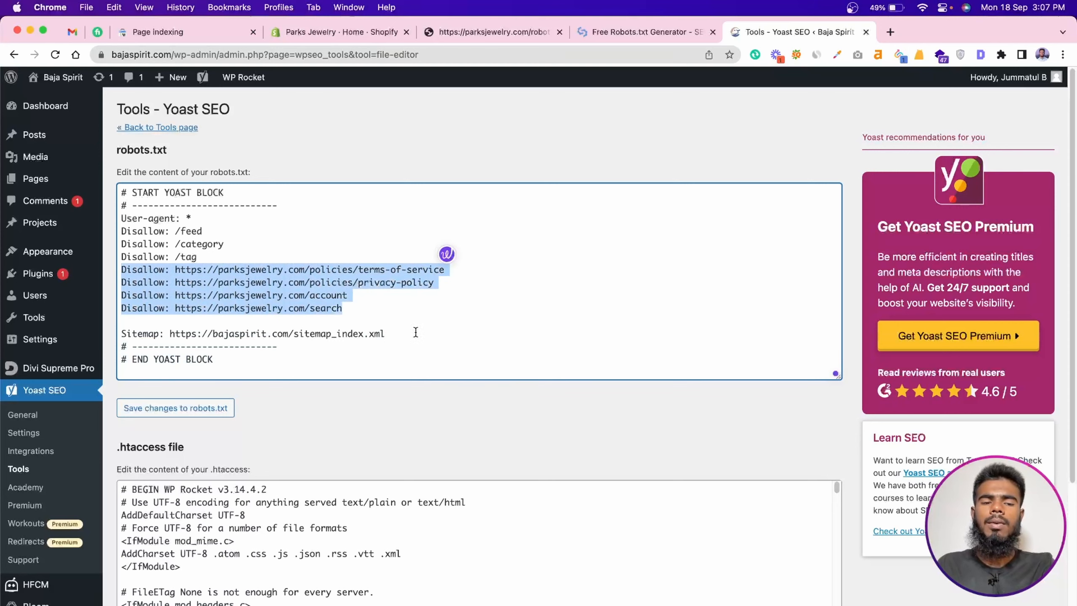
left_click(163, 408)
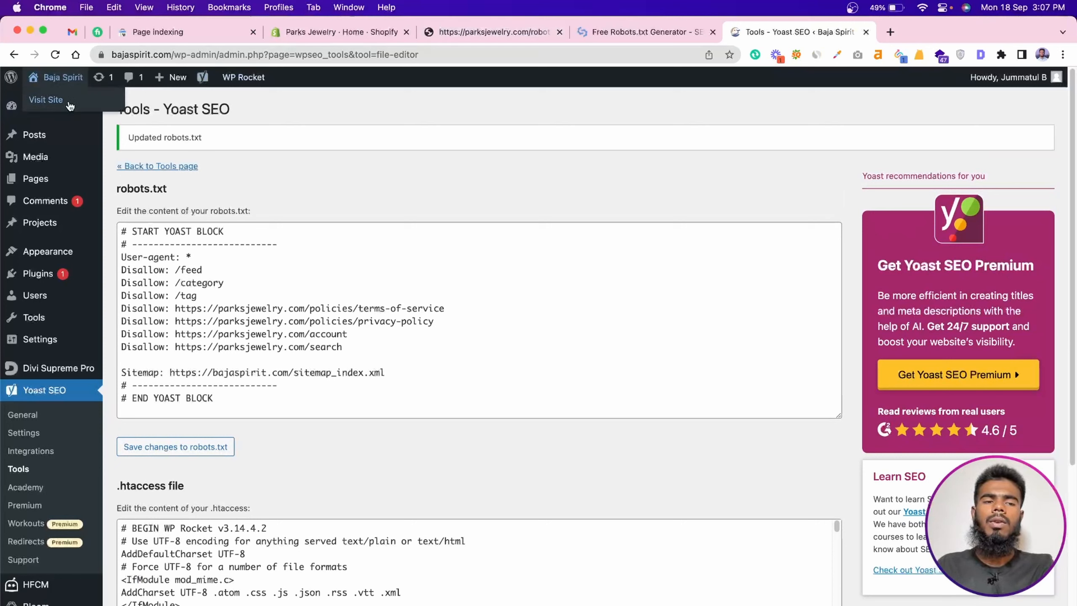
Open the Baja Spirit site in a new tab, load bajaspirit.com/robots.txt and highlight the four added Disallow rules
right_click(70, 105)
left_click(92, 111)
left_click(902, 31)
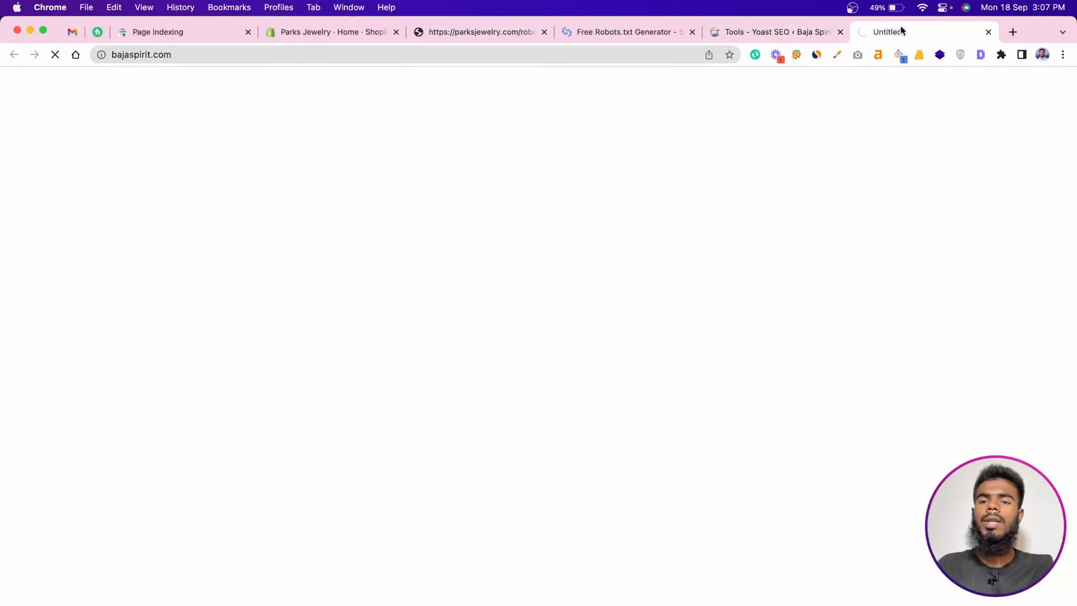
left_click(599, 54)
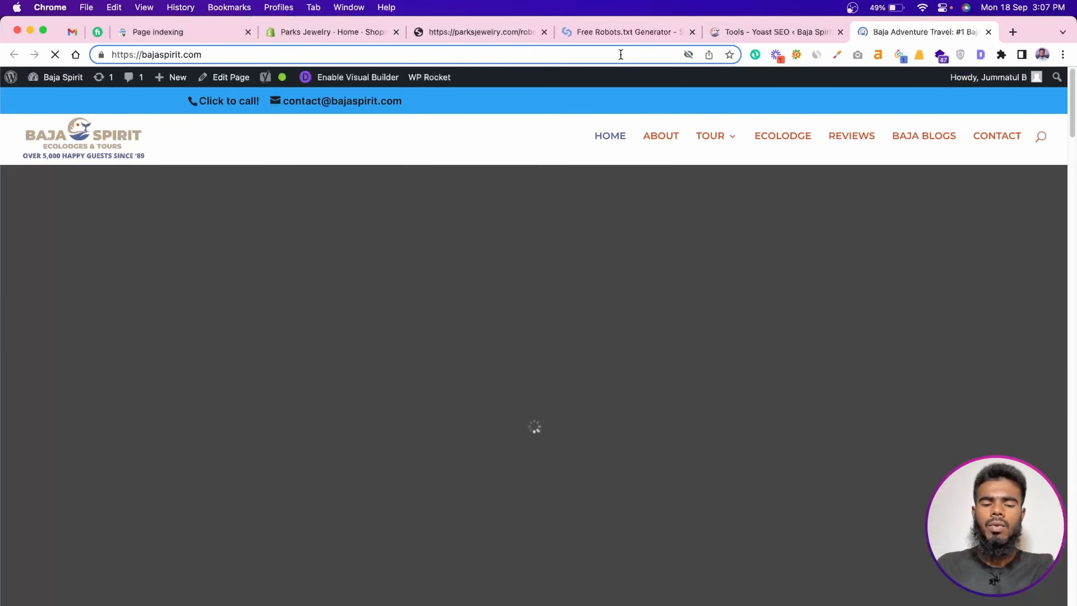
type("/robot")
key("Return")
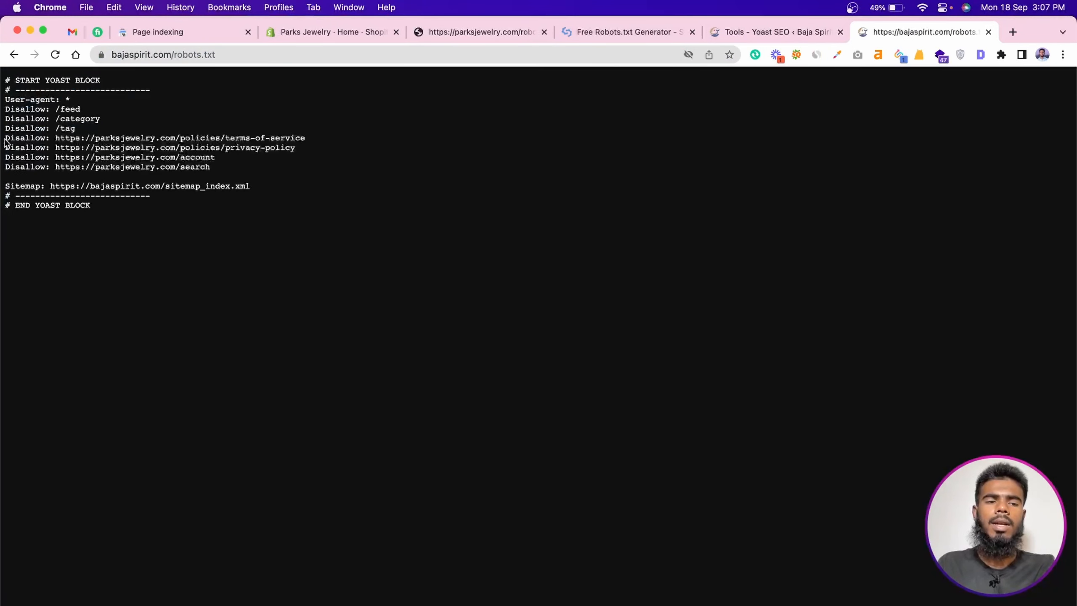
left_click_drag(4, 140, 237, 168)
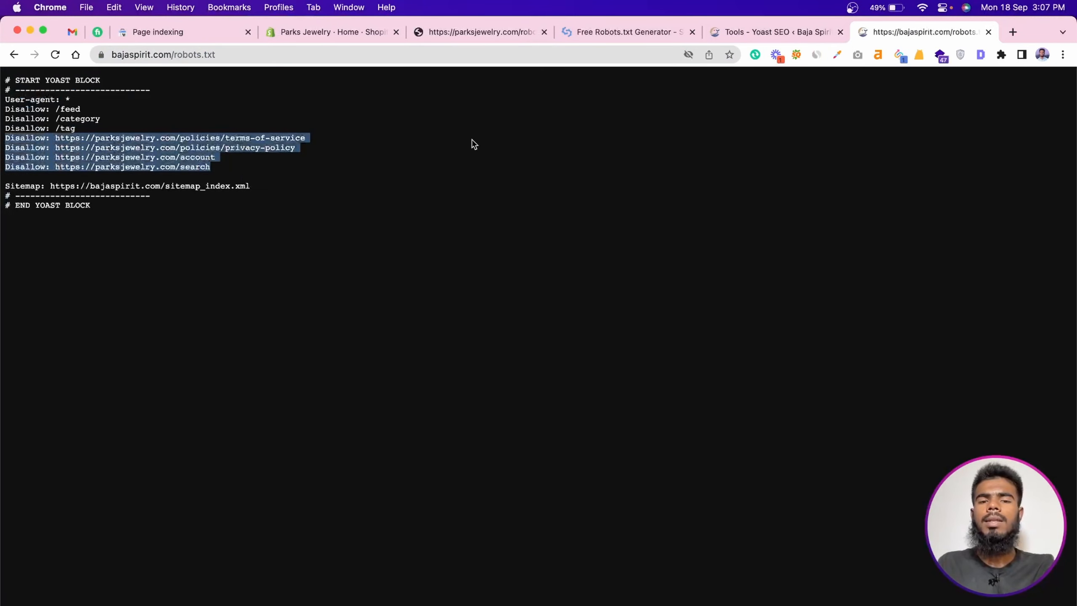
Delete the four parksjewelry.com Disallow rules and the extra blank line from Yoast's robots.txt editor and save the file
left_click(775, 32)
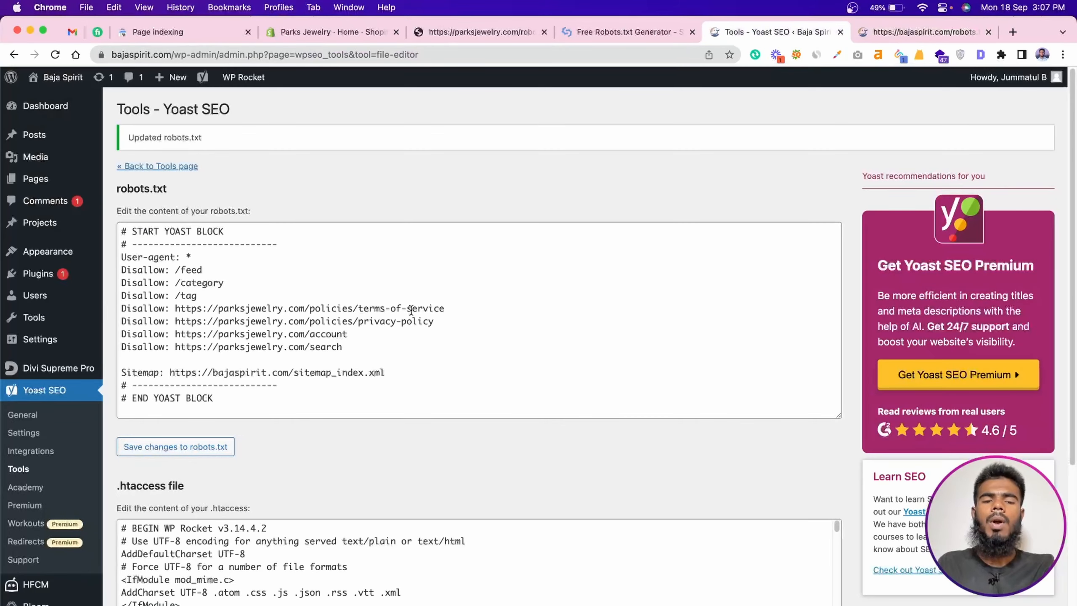
left_click_drag(357, 344, 105, 306)
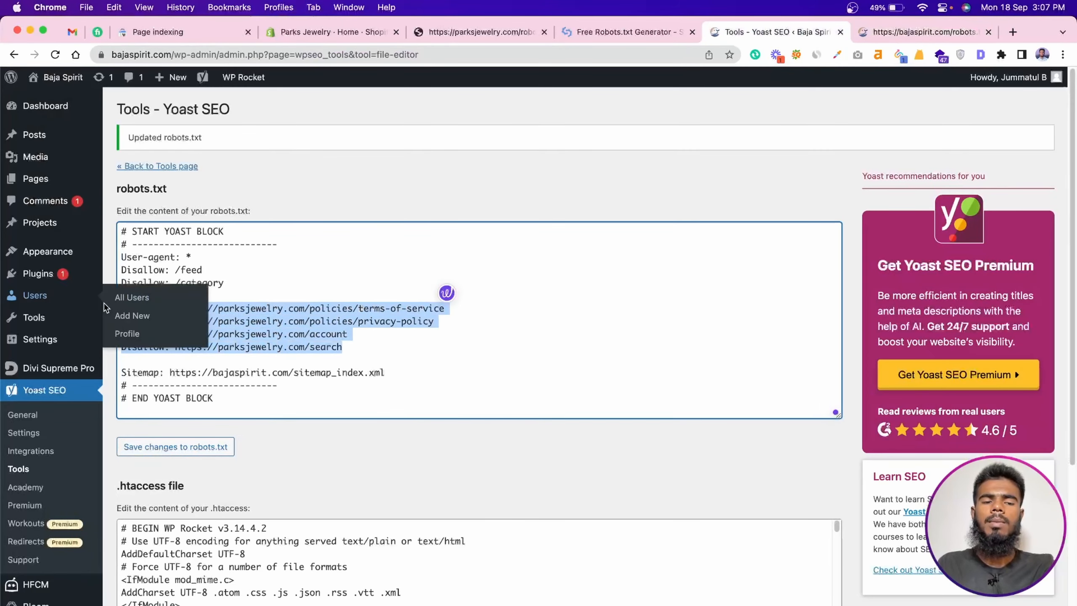
key("BackSpace")
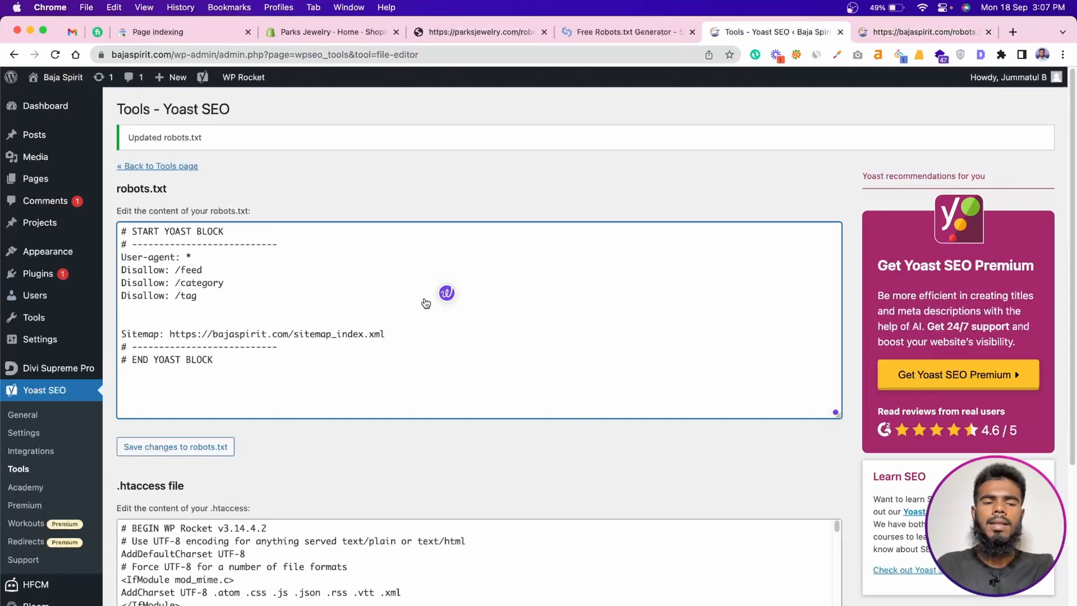
key("BackSpace")
left_click(197, 455)
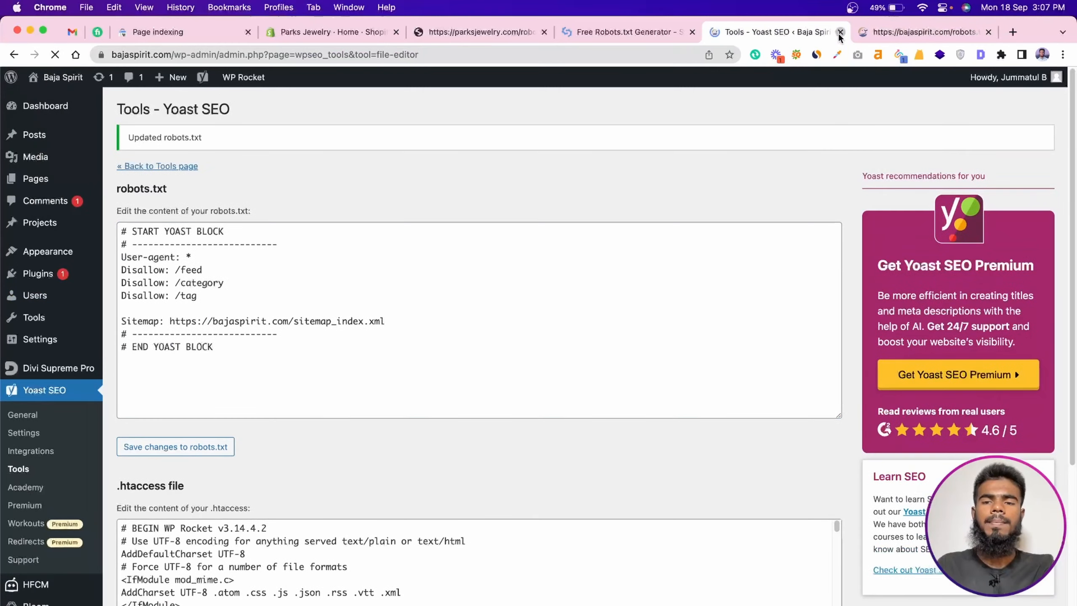
Close both Baja Spirit tabs and open Search Console's Removals page for parksjewelry.com in a new tab
left_click(840, 32)
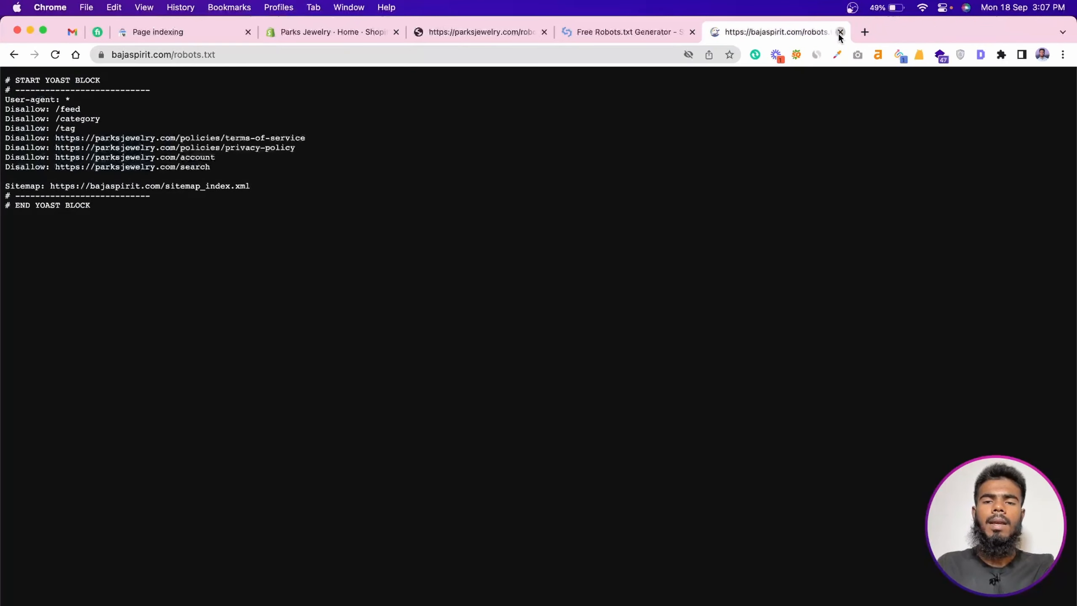
left_click(838, 32)
left_click(320, 29)
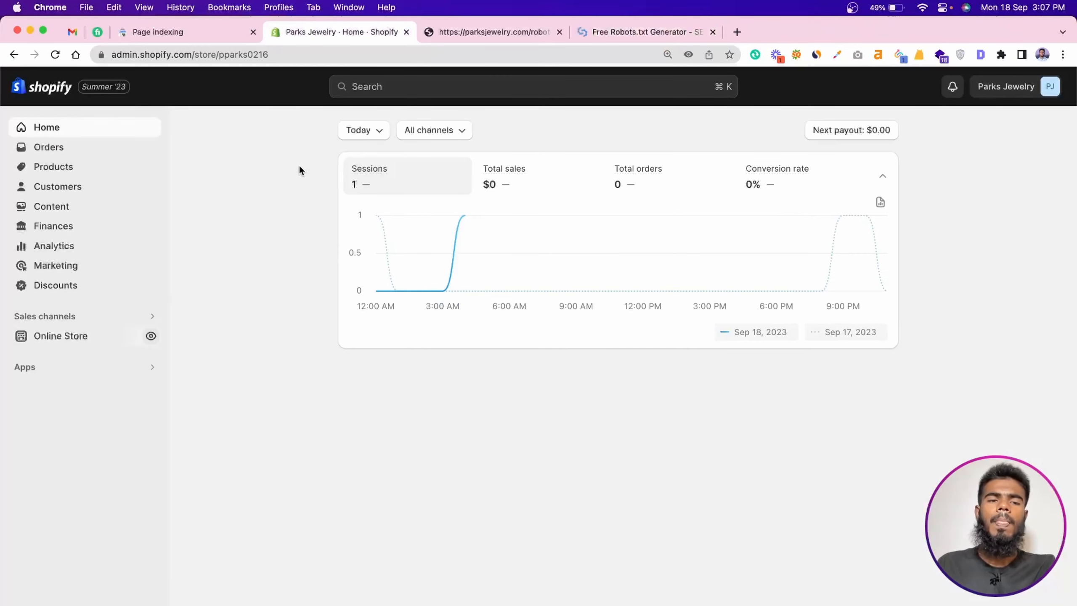
left_click(179, 40)
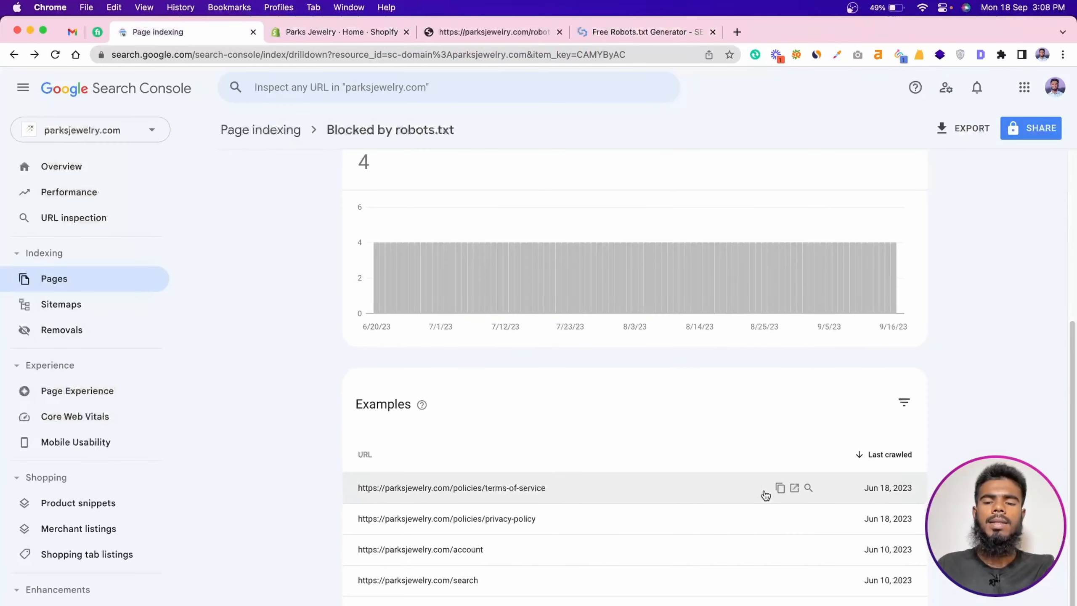
left_click(59, 329, "super")
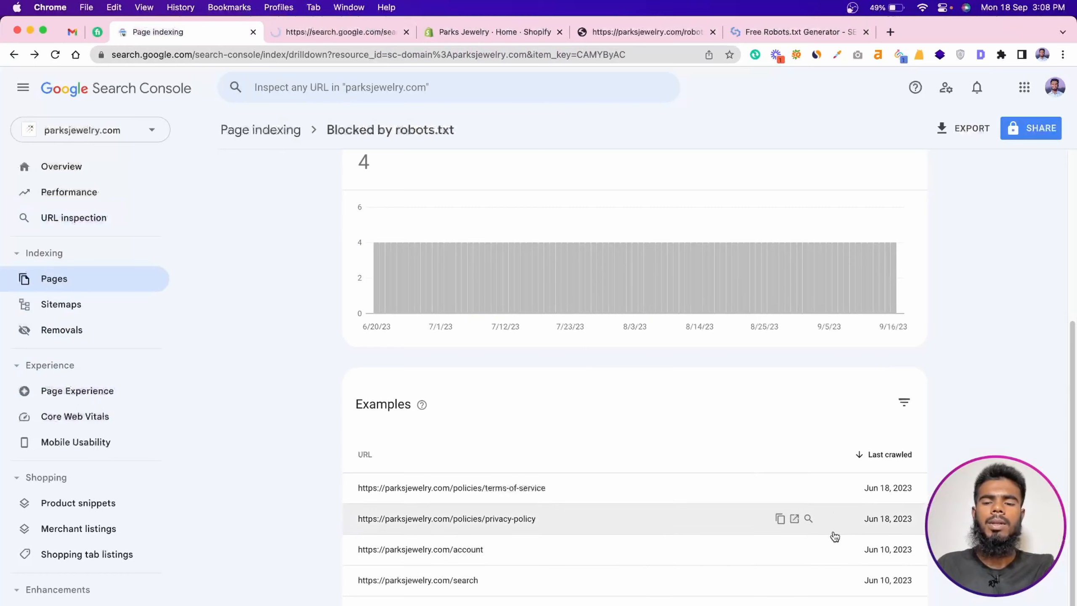
left_click(347, 37)
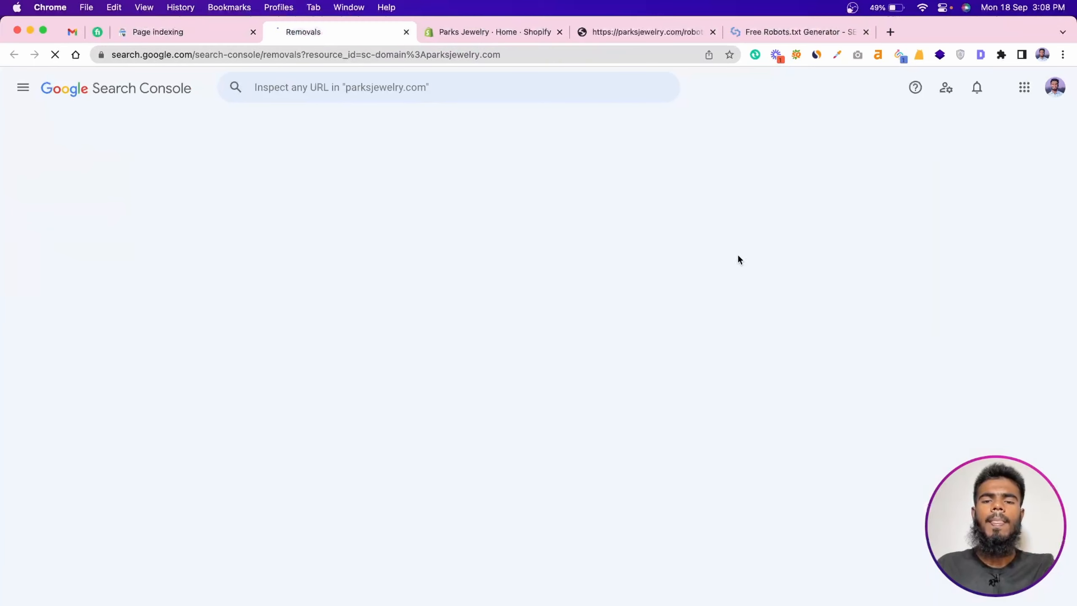
left_click(855, 232)
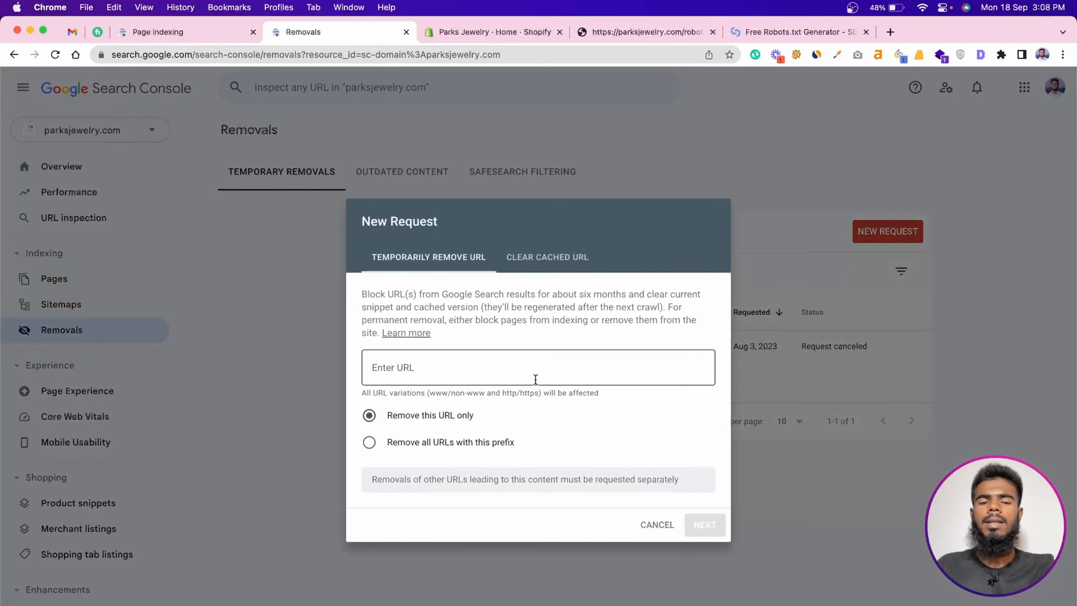
left_click(707, 531)
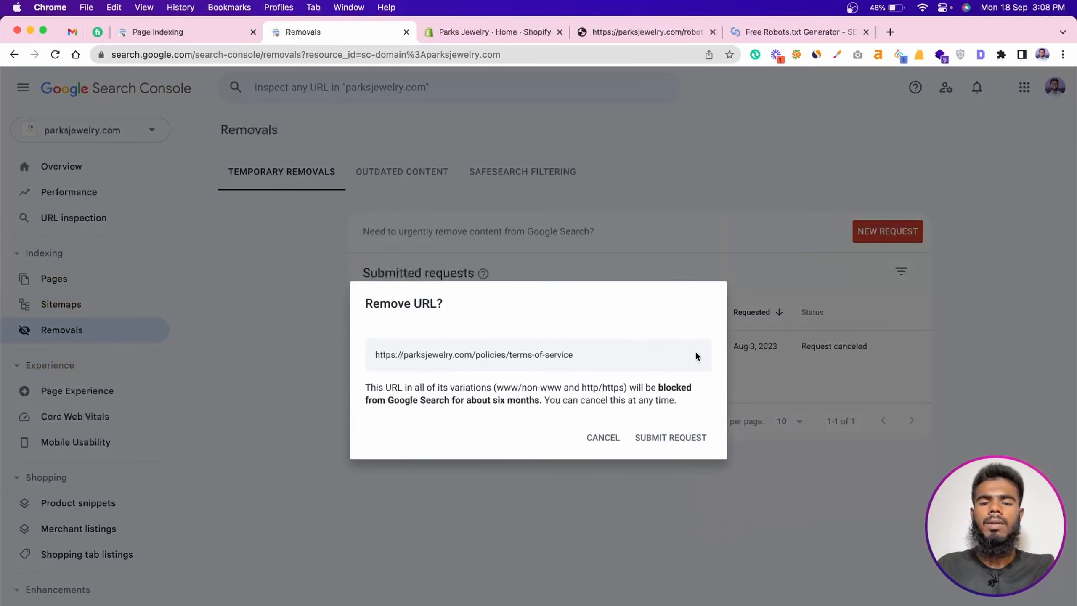
left_click(678, 443)
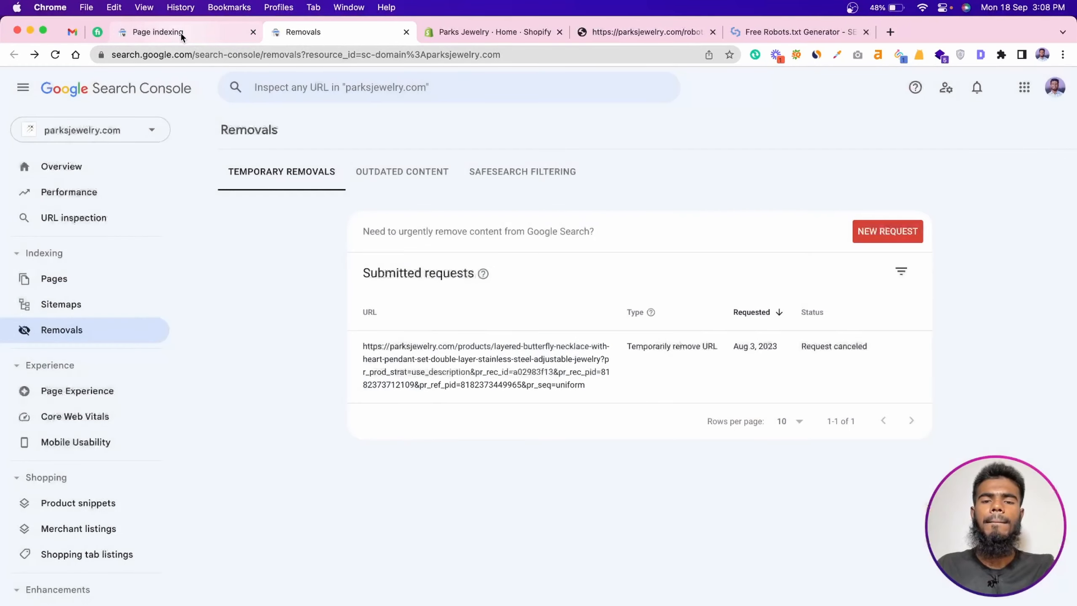
left_click(180, 32)
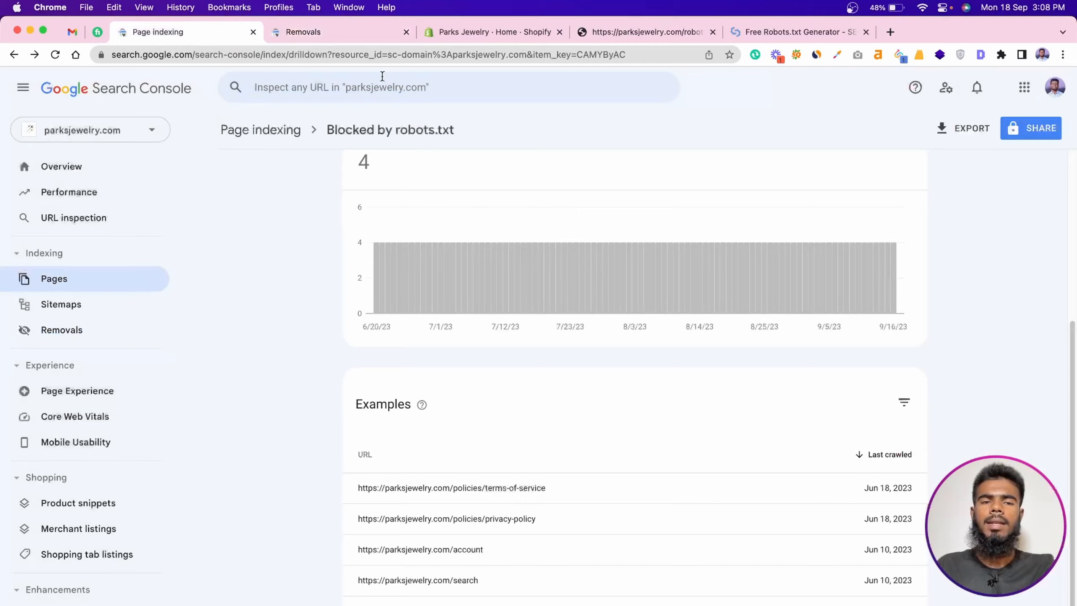
left_click(377, 32)
left_click(887, 234)
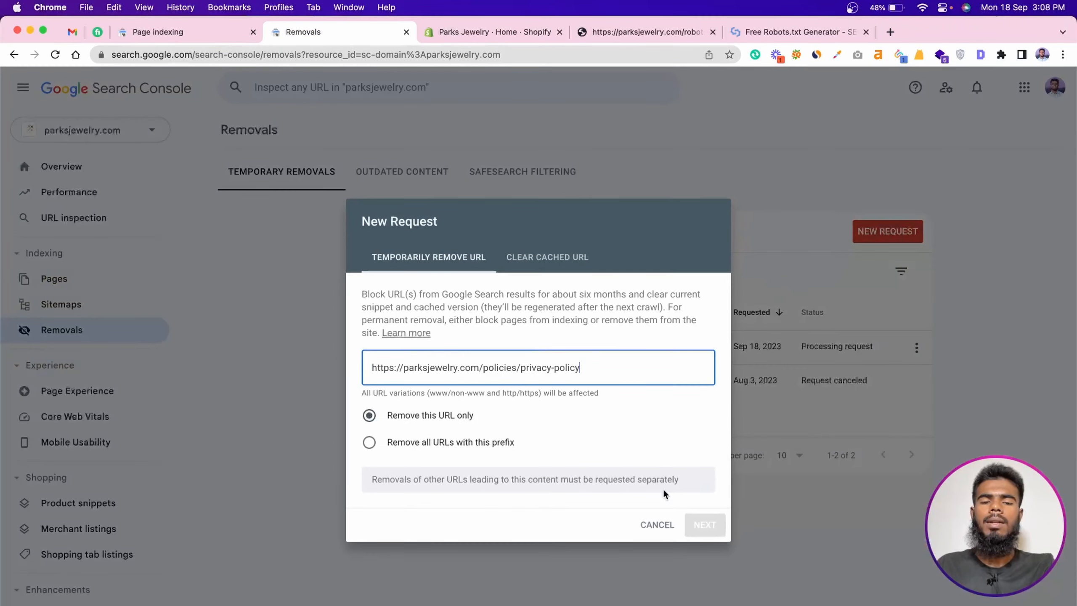
left_click(710, 527)
left_click(672, 437)
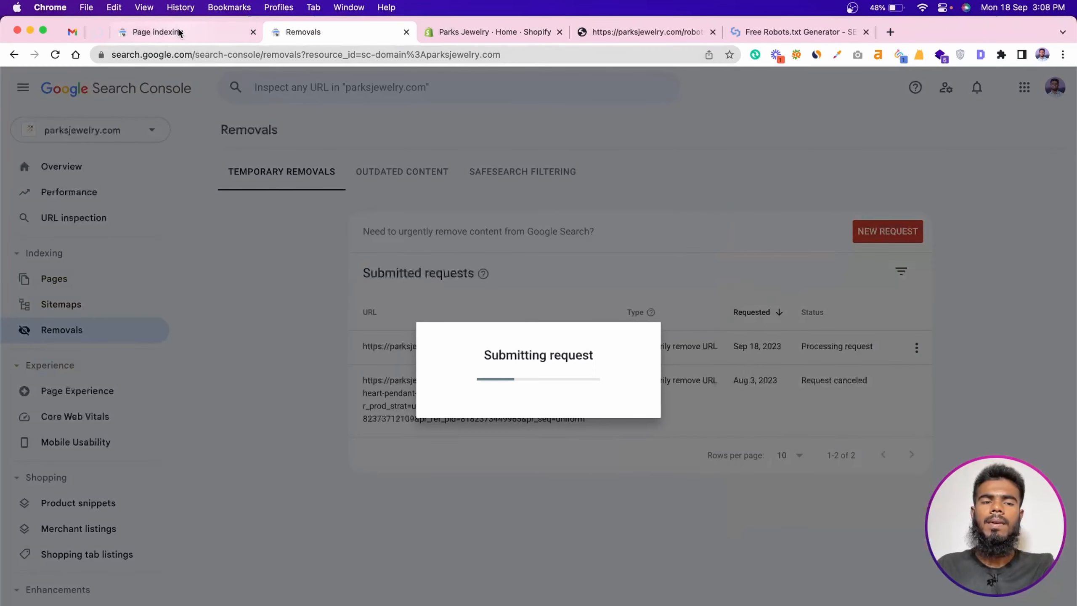
left_click(180, 32)
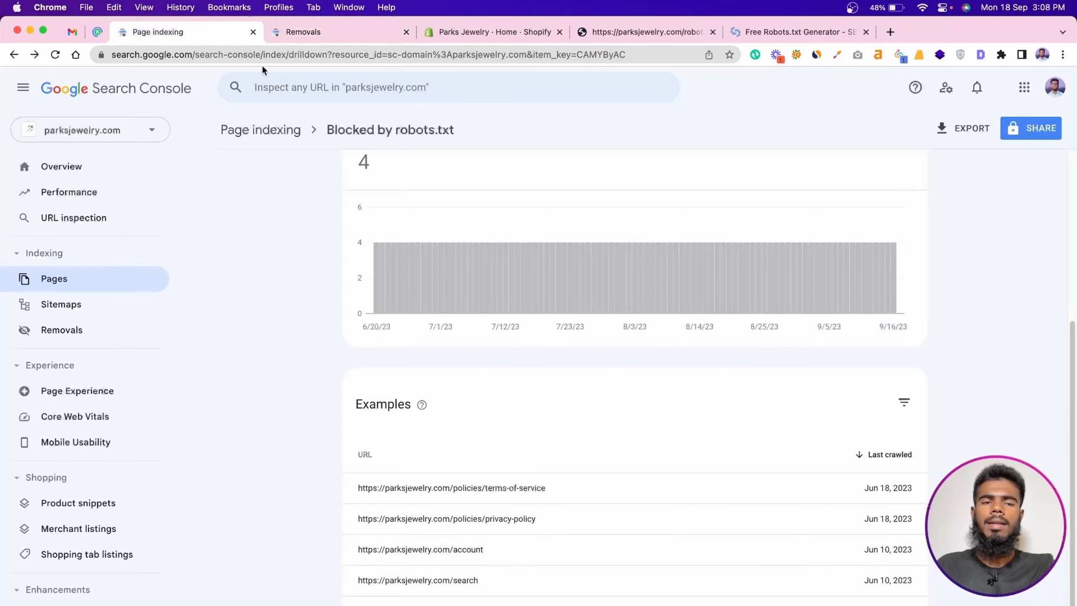
left_click(354, 38)
left_click(894, 237)
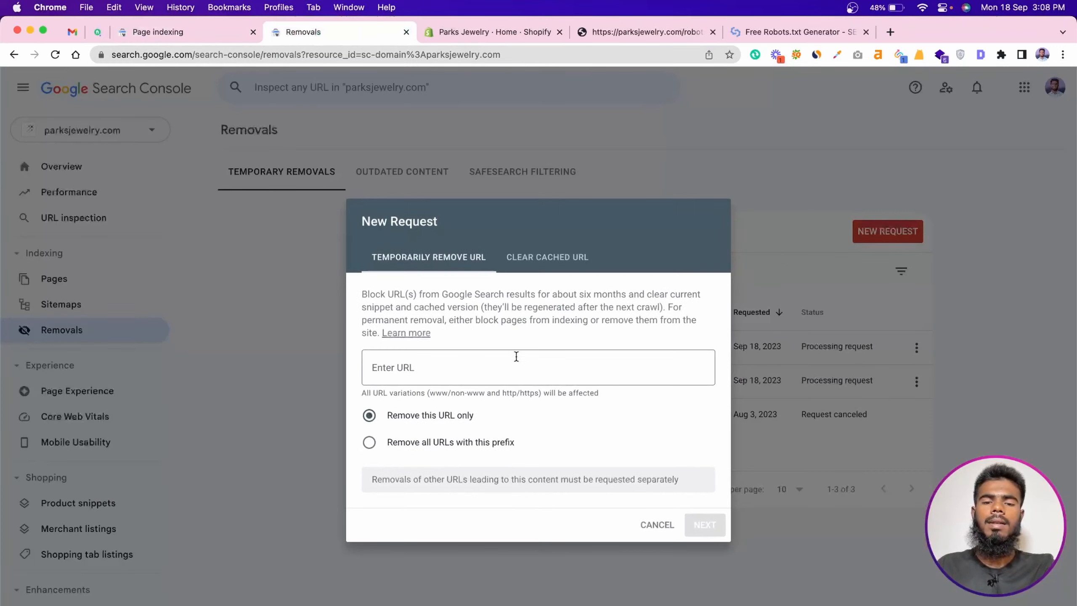
left_click(689, 522)
left_click(680, 437)
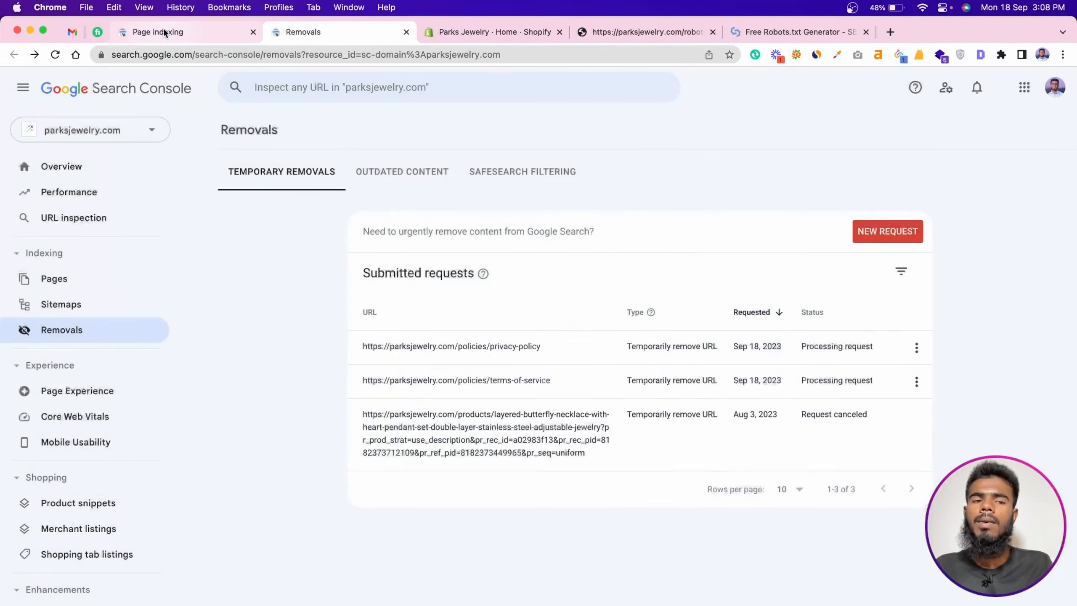
left_click(169, 32)
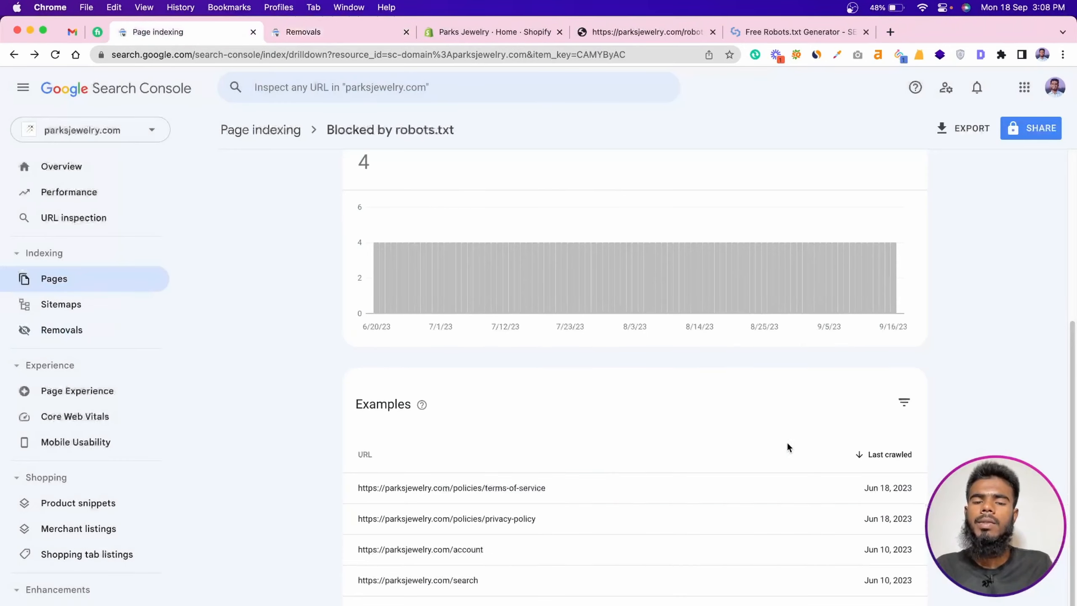
left_click(333, 35)
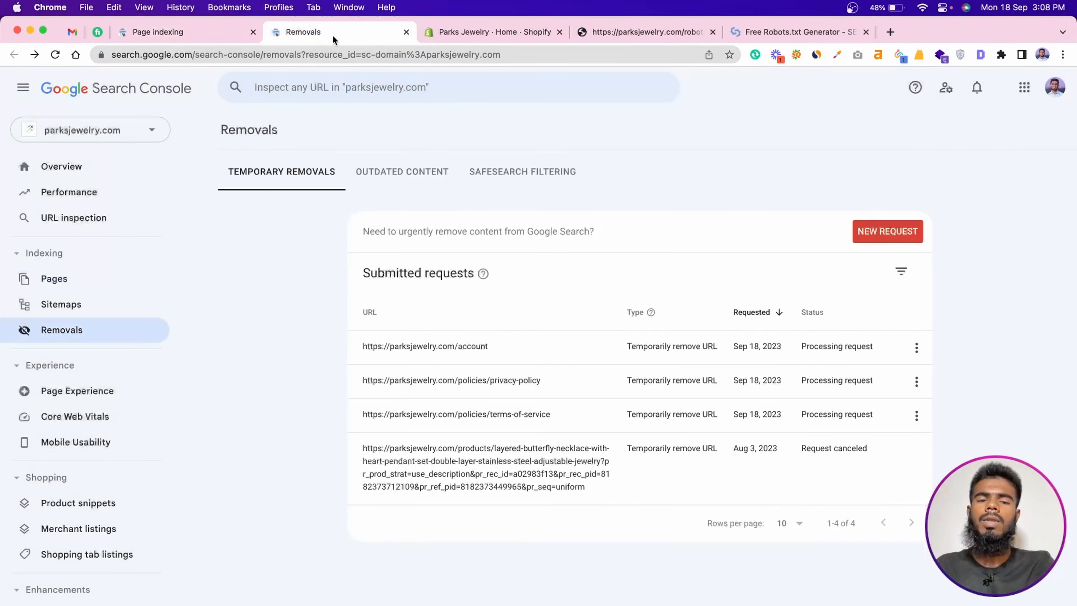
left_click(893, 234)
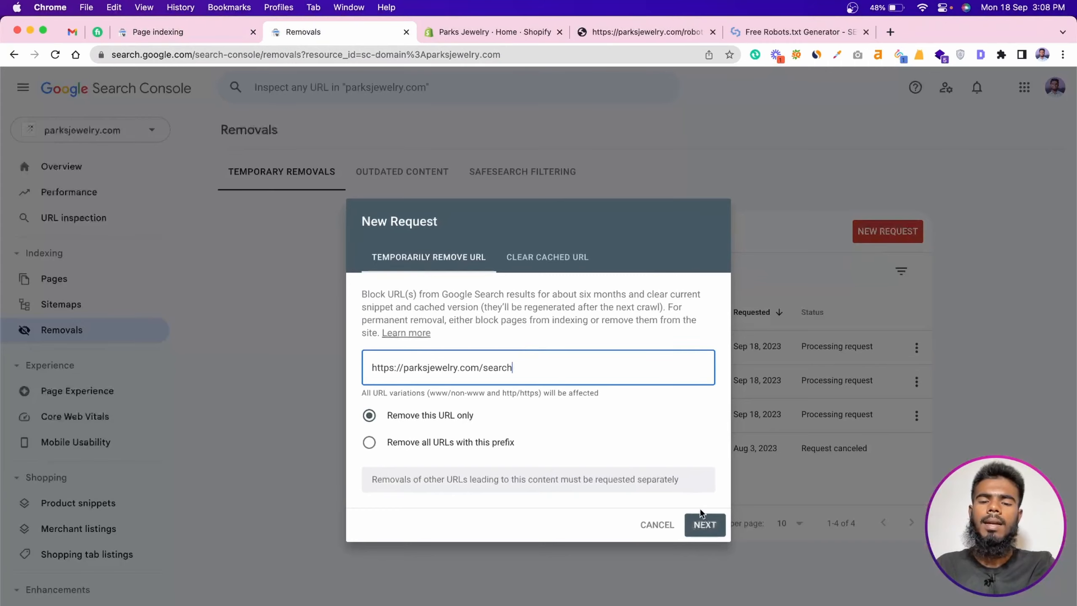
left_click(700, 515)
left_click(678, 436)
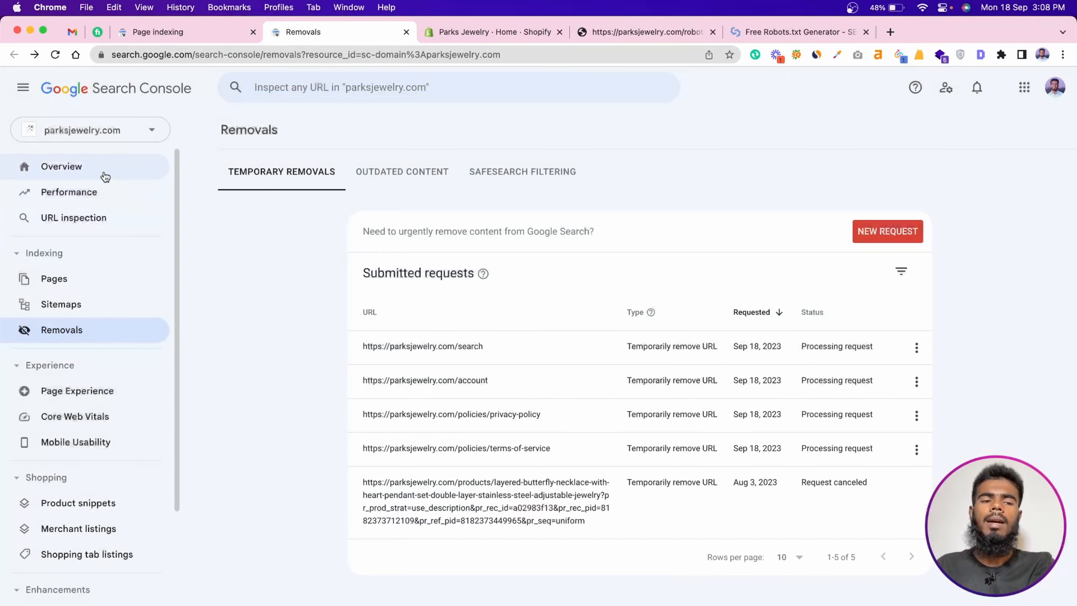
Open the Blocked by robots.txt issue from the page indexing report and view its validation details
left_click(109, 279)
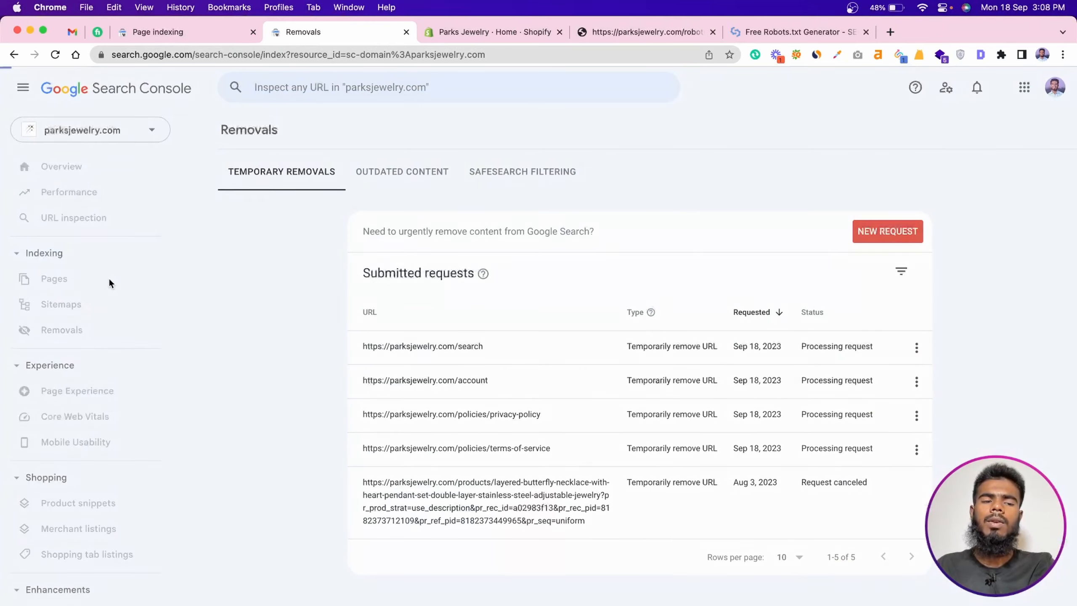
scroll(471, 447, "down", 8)
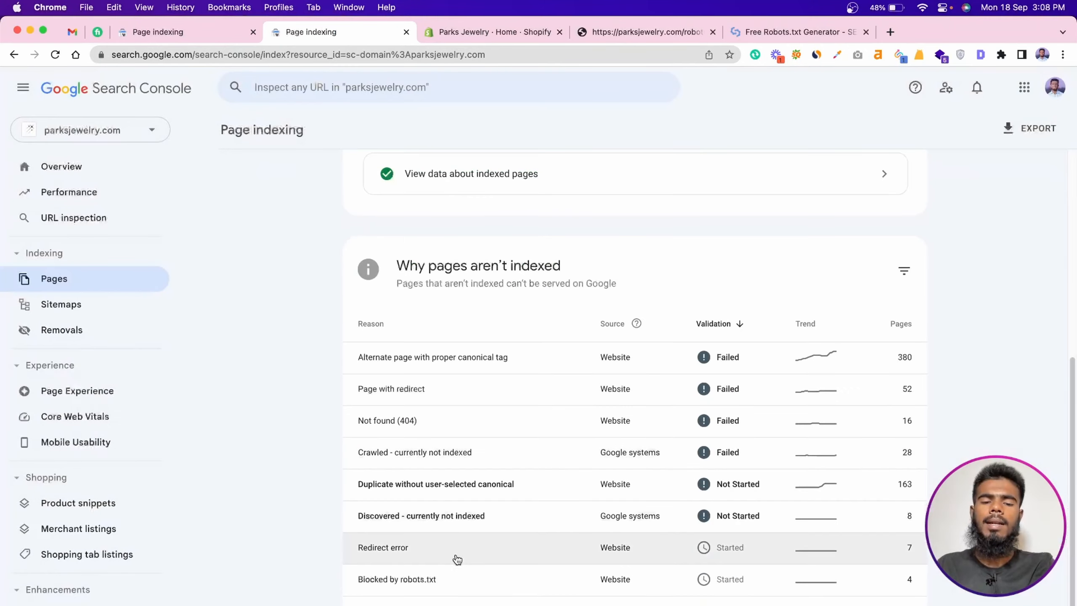
left_click(408, 584)
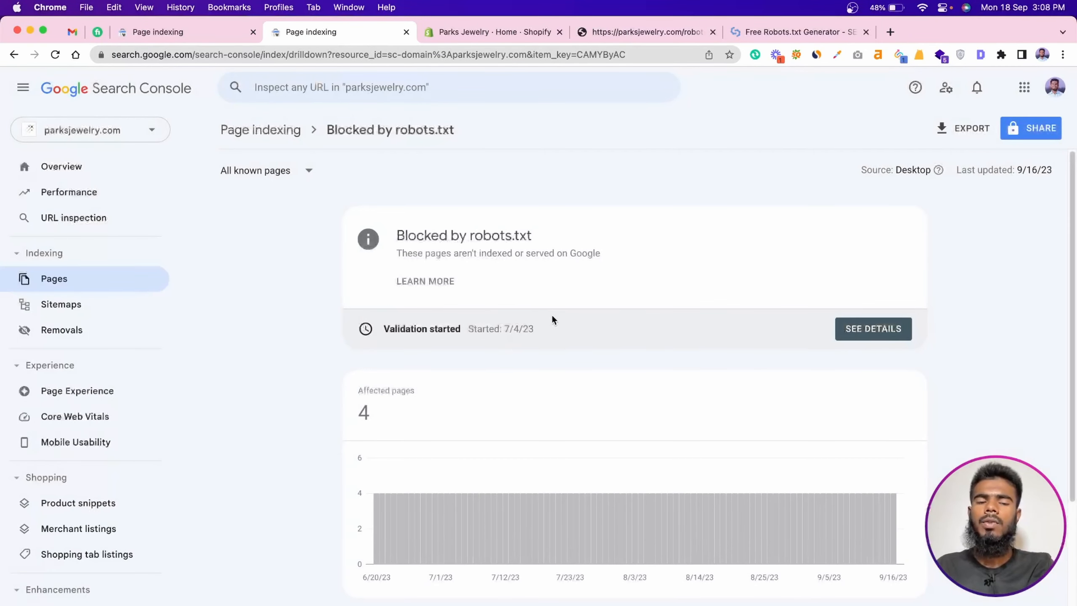
left_click(874, 330)
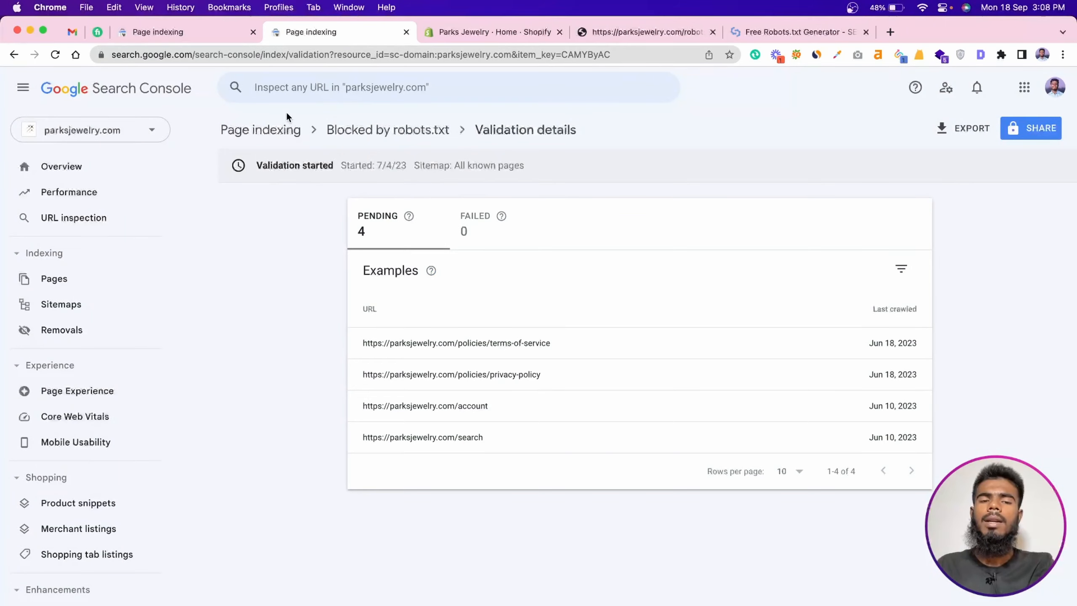
Return to the Page indexing overview and look through the reasons why pages aren't indexed
left_click(259, 130)
scroll(680, 431, "down", 8)
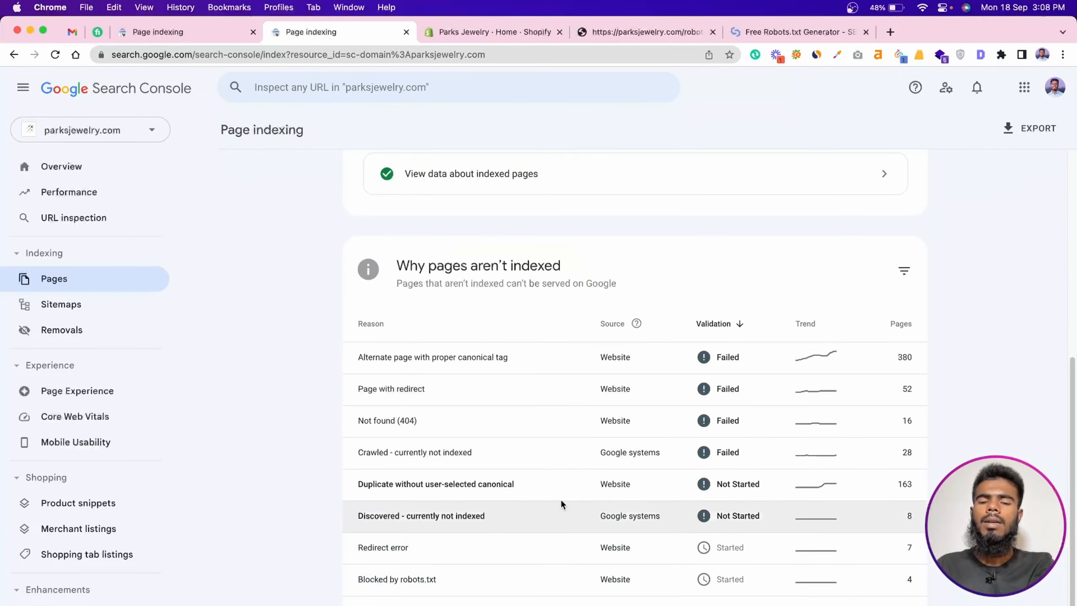
scroll(560, 498, "up", 8)
key("alt+Tab")
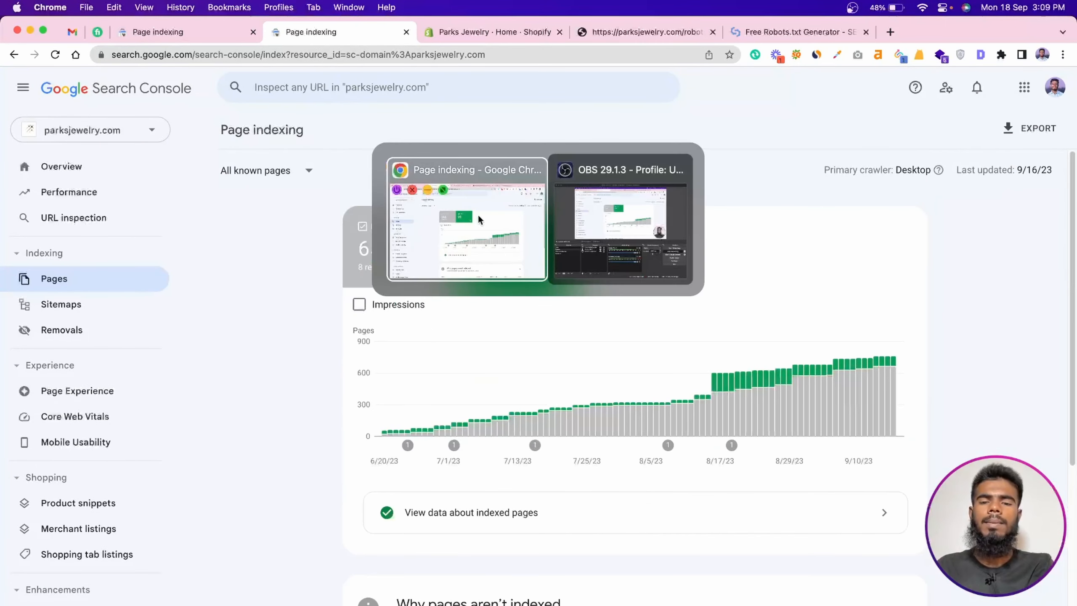
left_click(671, 236)
key("alt+Tab")
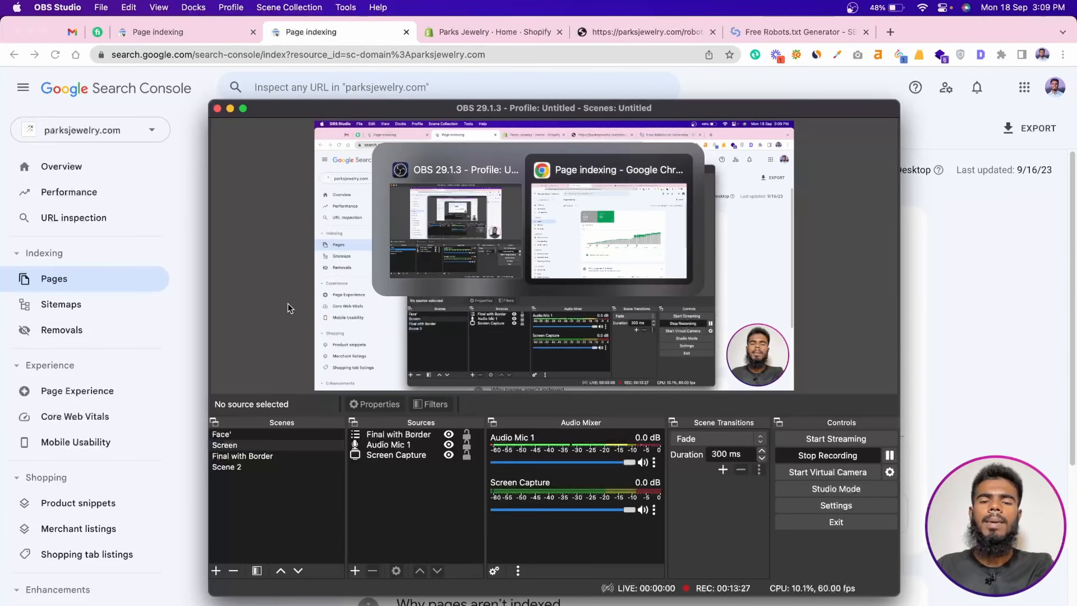
key("alt+Tab")
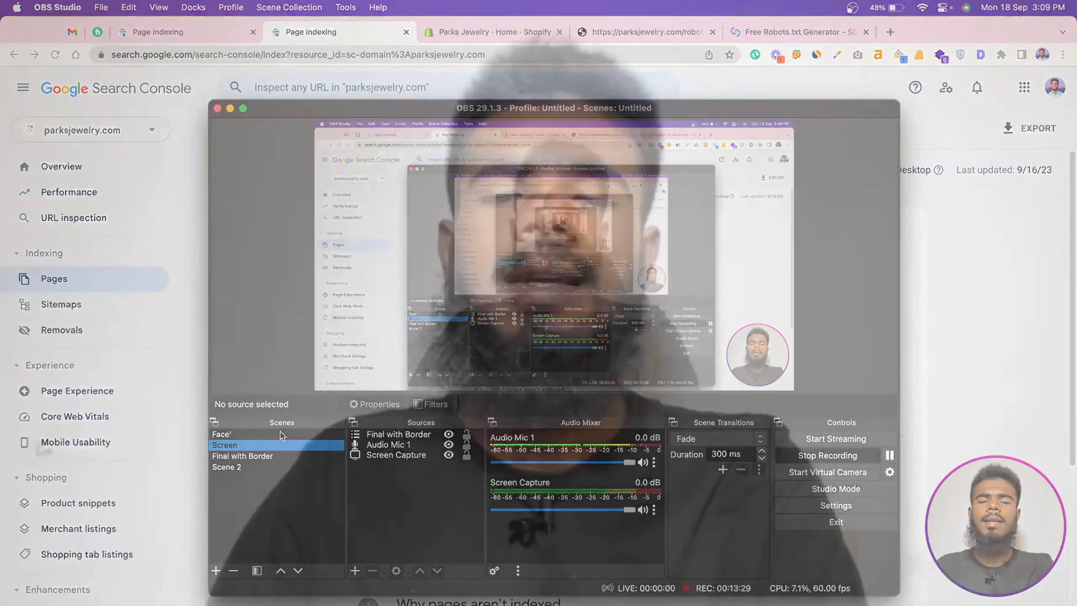